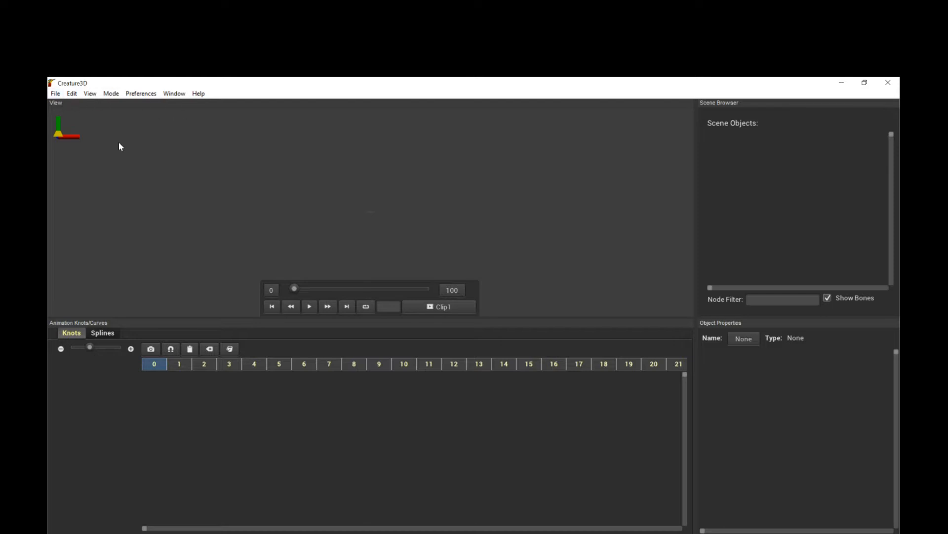
Start a new project and browse to the Creature3DSamples folder inside Projects on Local Disk (G:).
{"action": "left_click", "coordinate": [56, 94]}
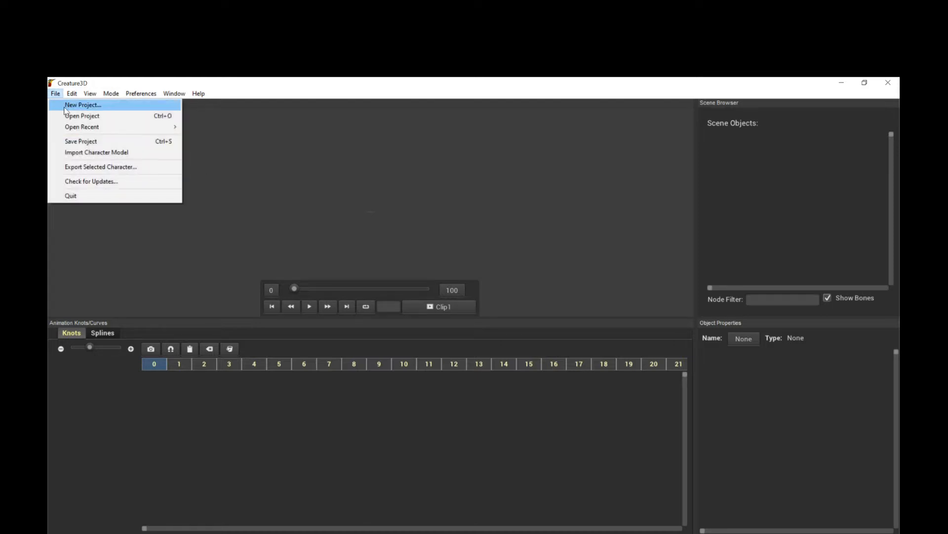
{"action": "left_click", "coordinate": [66, 106]}
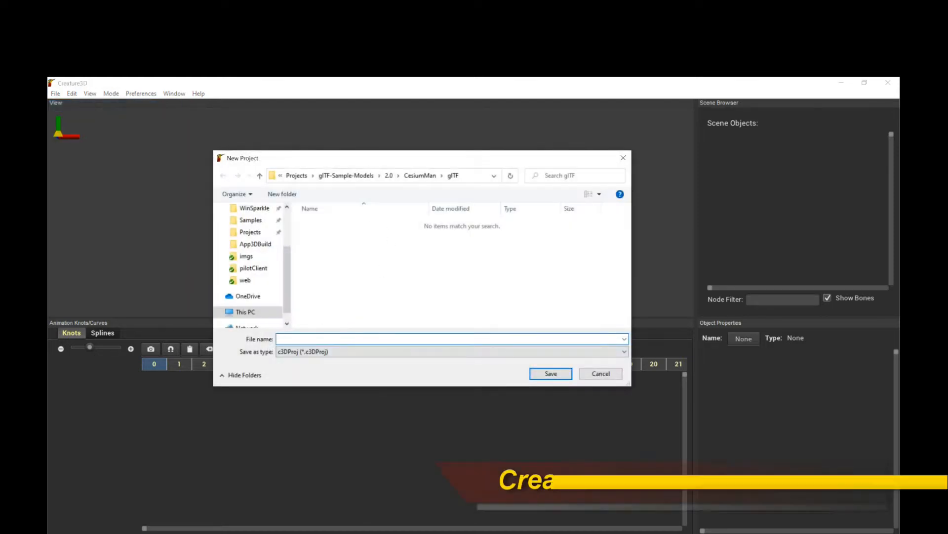
{"action": "left_click", "coordinate": [246, 312]}
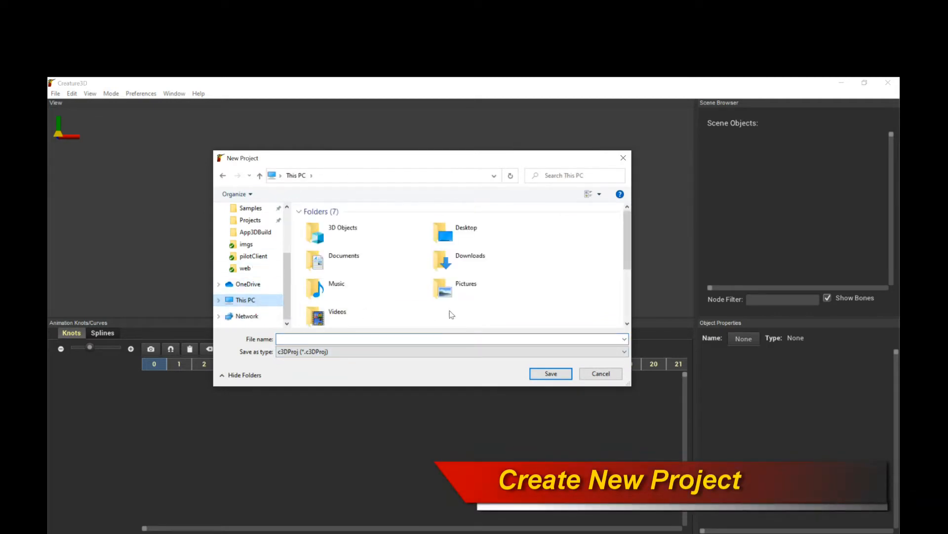
{"action": "scroll", "coordinate": [451, 318], "scroll_direction": "down", "scroll_amount": 3}
{"action": "double_click", "coordinate": [346, 312]}
{"action": "scroll", "coordinate": [353, 284], "scroll_direction": "down", "scroll_amount": 3}
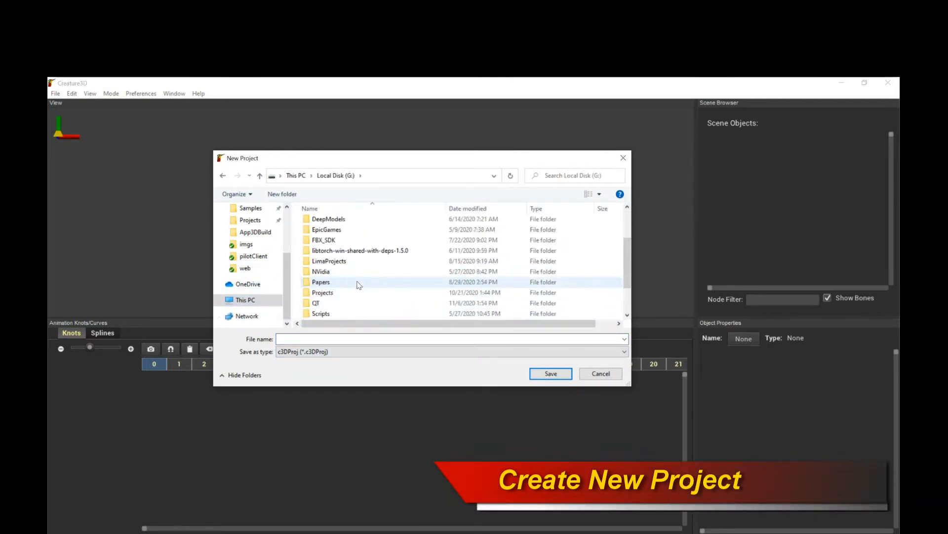
{"action": "double_click", "coordinate": [346, 293]}
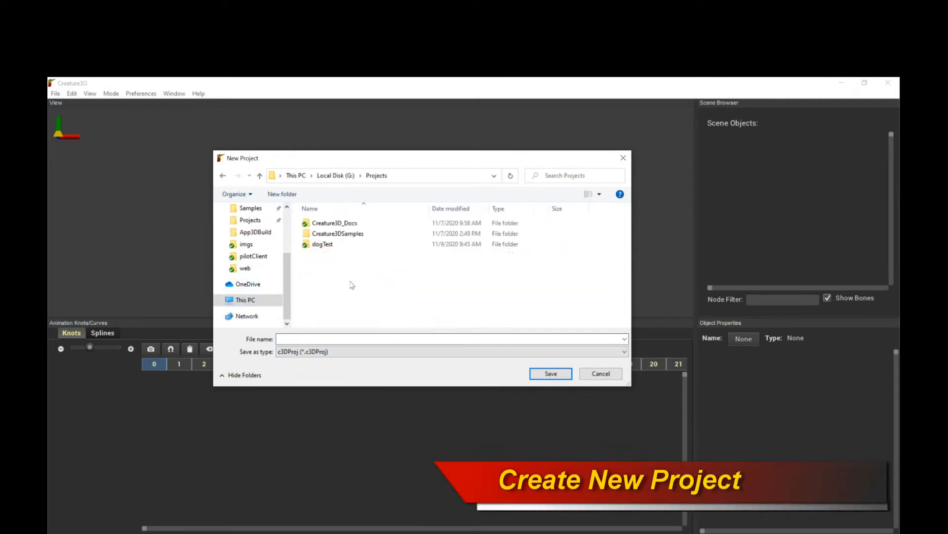
{"action": "double_click", "coordinate": [358, 234]}
Name the new project test and save it inside the test.c3DProj folder, declining the alternative save location.
{"action": "left_click", "coordinate": [346, 339]}
{"action": "type", "text": "test"}
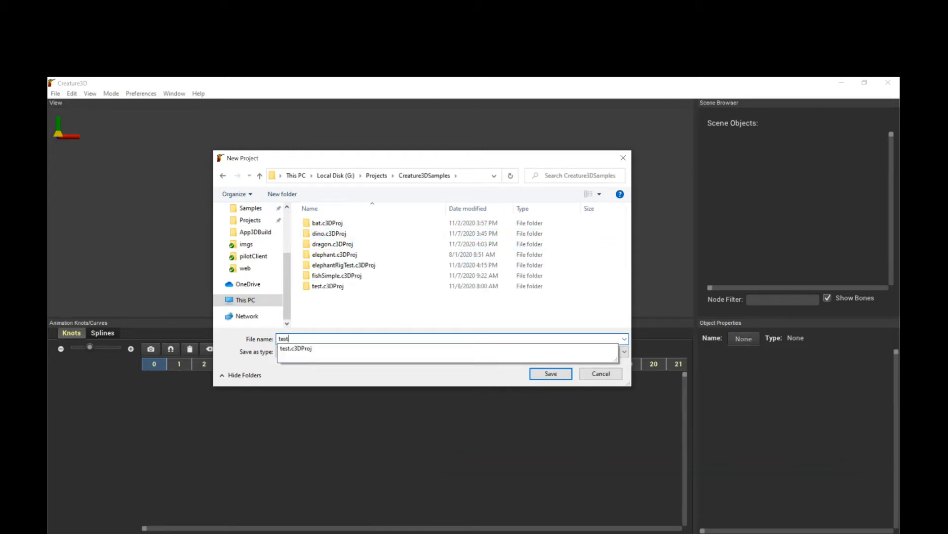
{"action": "key", "text": "Return"}
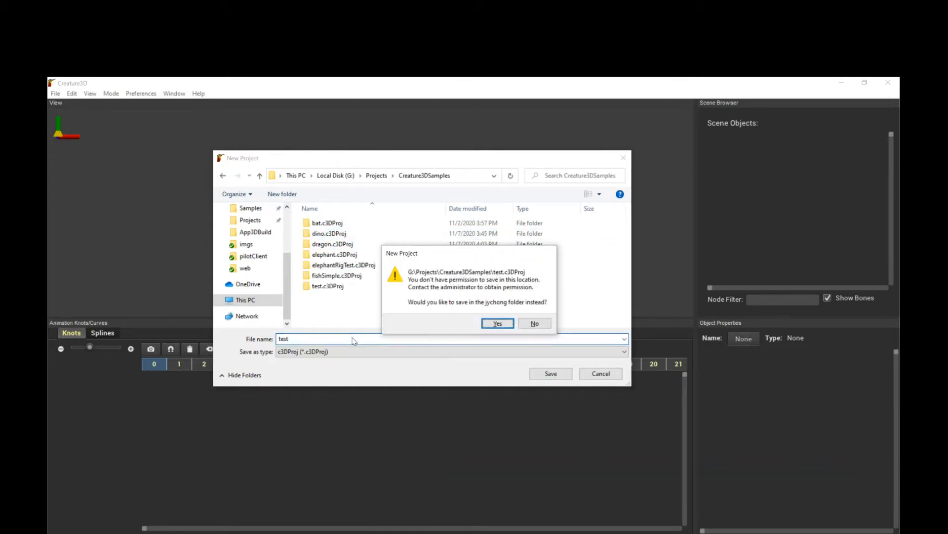
{"action": "left_click", "coordinate": [535, 324]}
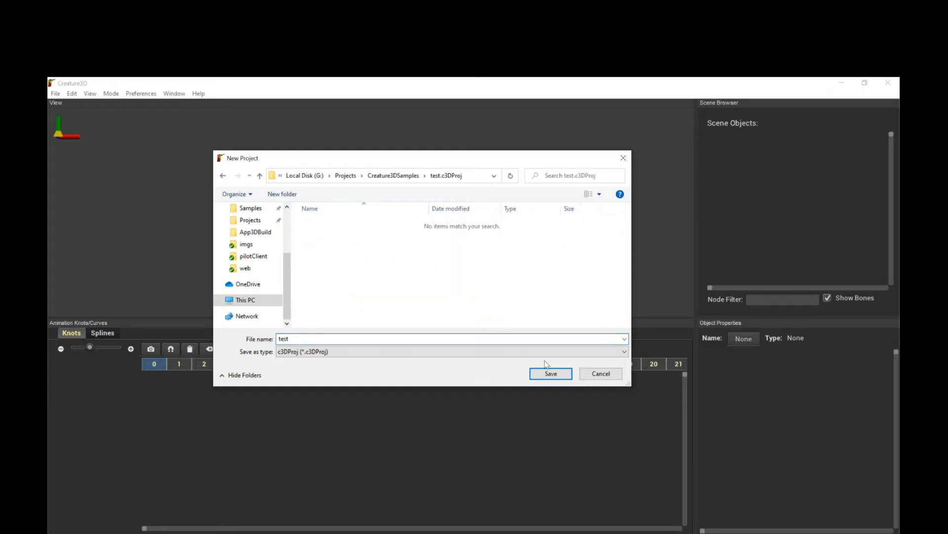
{"action": "left_click", "coordinate": [558, 374]}
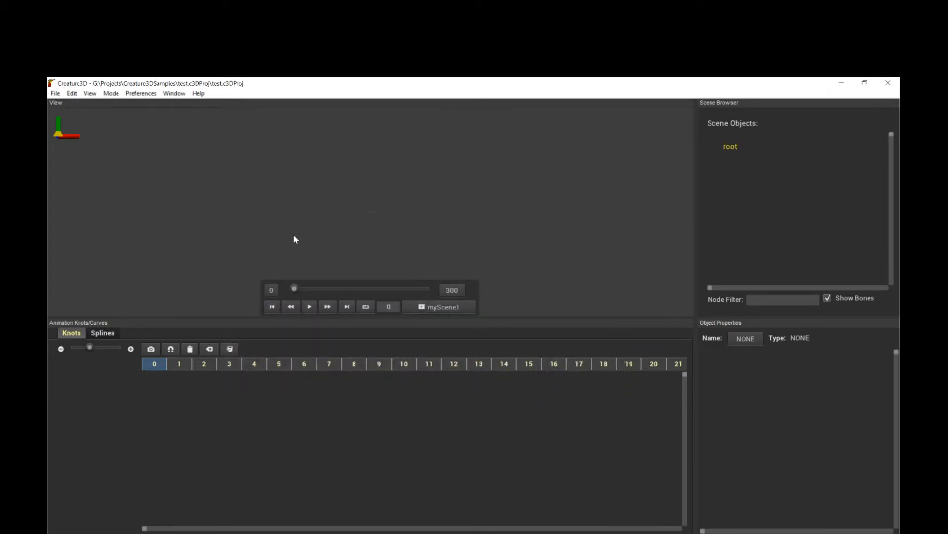
Start a character model import and browse from Projects to glTF-Sample-Models, 2.0, BarramundiFish, glTF.
{"action": "left_click", "coordinate": [56, 93]}
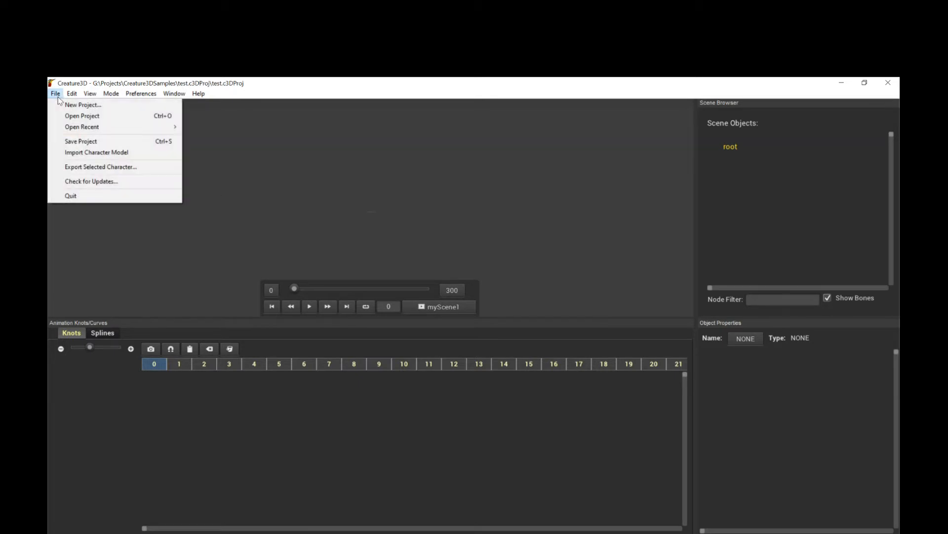
{"action": "left_click", "coordinate": [114, 154]}
{"action": "left_click", "coordinate": [247, 256]}
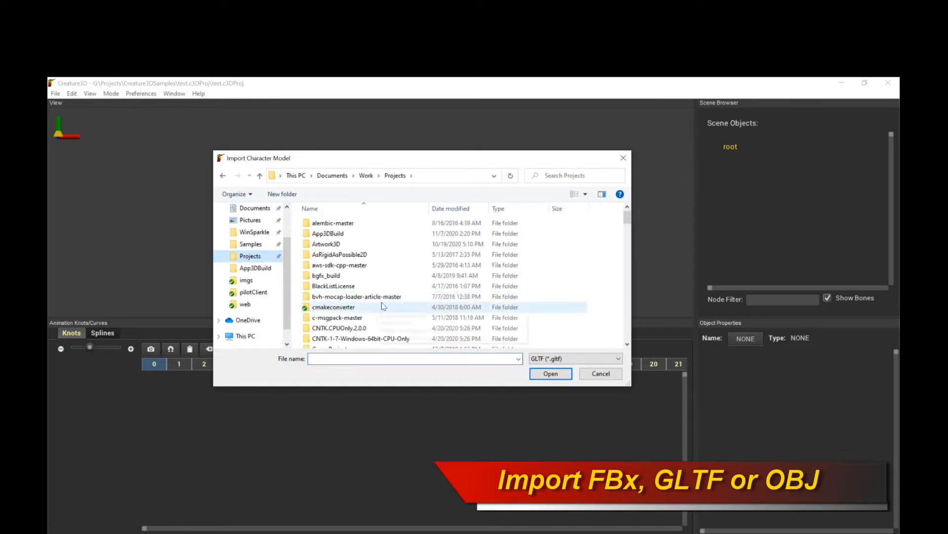
{"action": "scroll", "coordinate": [366, 292], "scroll_direction": "down", "scroll_amount": 5}
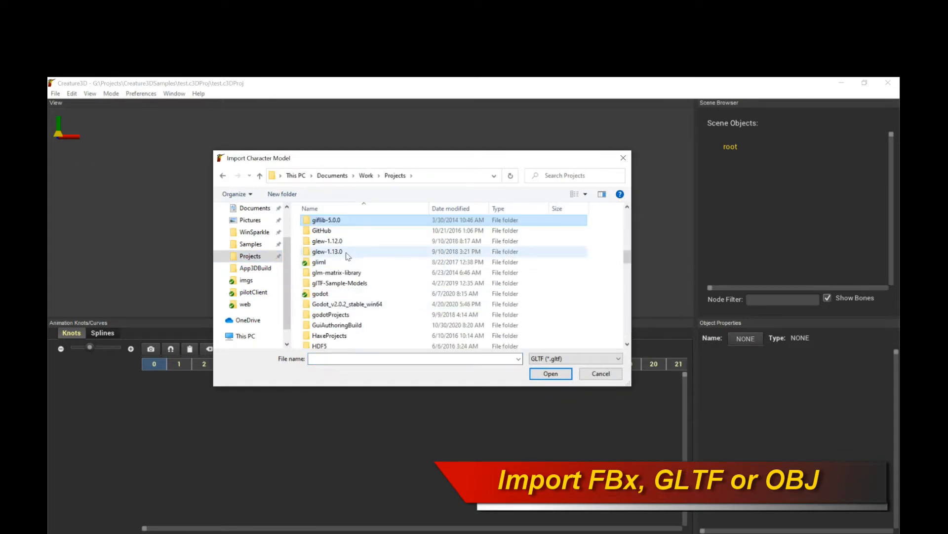
{"action": "double_click", "coordinate": [353, 284]}
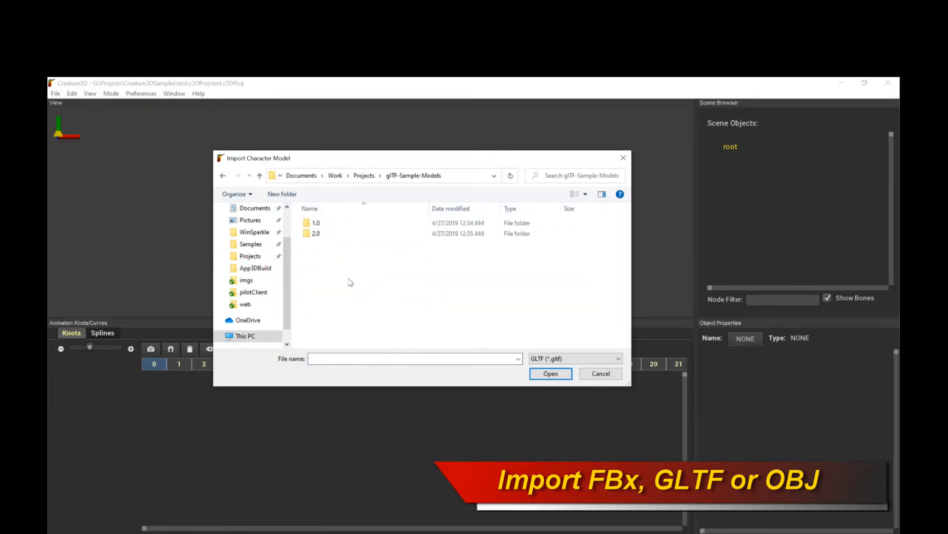
{"action": "double_click", "coordinate": [332, 231]}
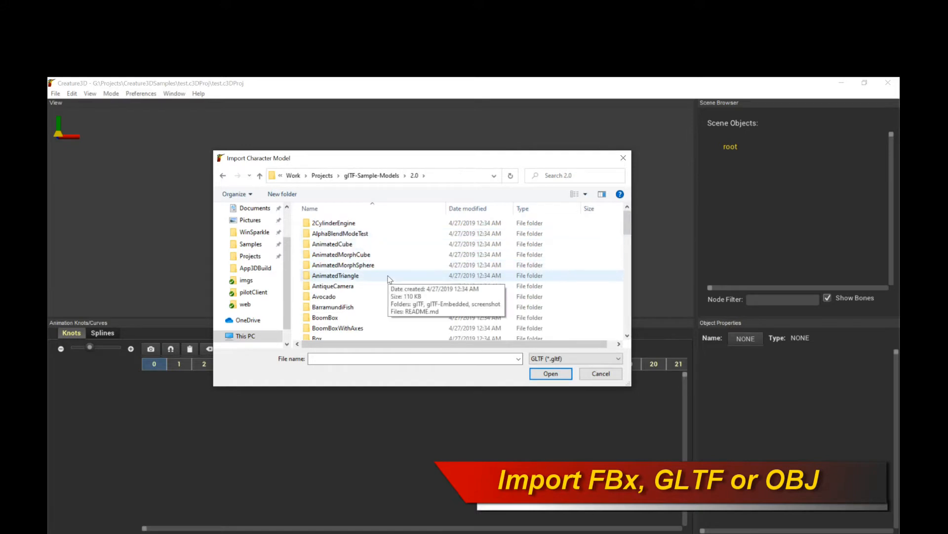
{"action": "double_click", "coordinate": [368, 310]}
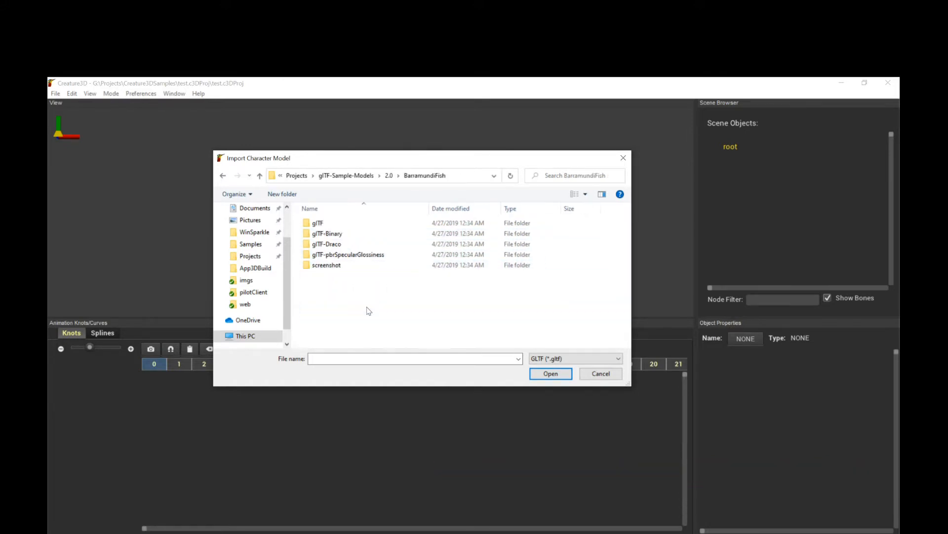
{"action": "double_click", "coordinate": [348, 224]}
Keep the GLTF file type and import BarramundiFish.gltf as the character model.
{"action": "left_click", "coordinate": [568, 356]}
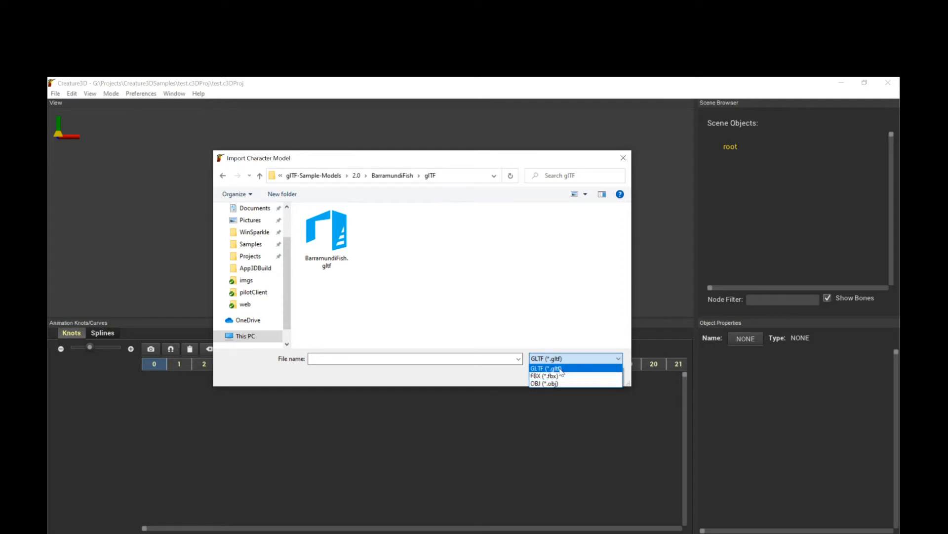
{"action": "left_click", "coordinate": [544, 368]}
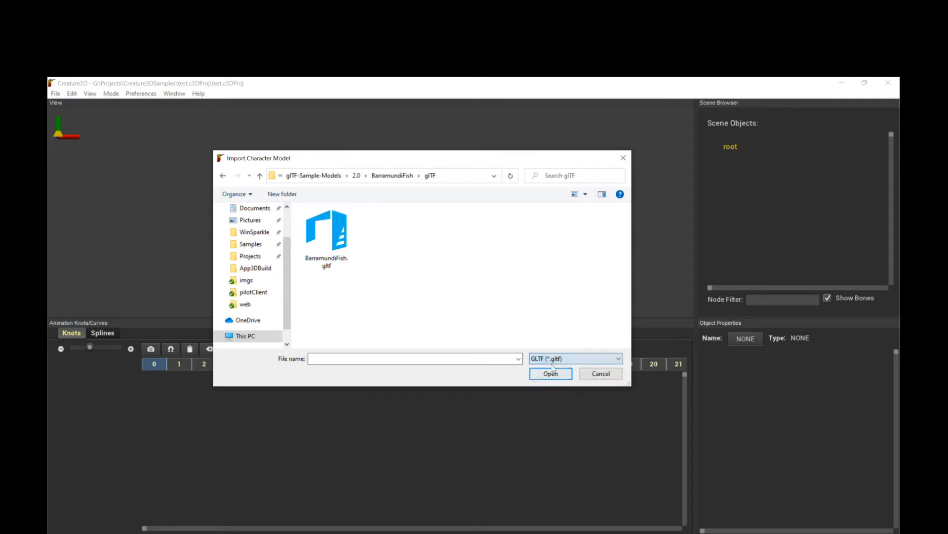
{"action": "double_click", "coordinate": [340, 243]}
{"action": "left_click_drag", "start_coordinate": [461, 235], "coordinate": [352, 216], "text": "alt"}
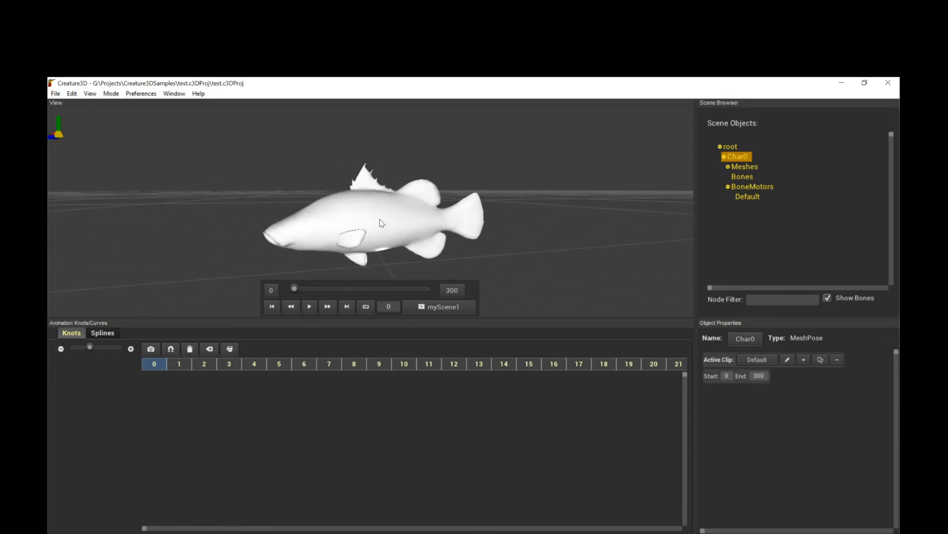
Select Mesh_1 under the character's Meshes and set its color to bright green.
{"action": "left_click", "coordinate": [725, 165]}
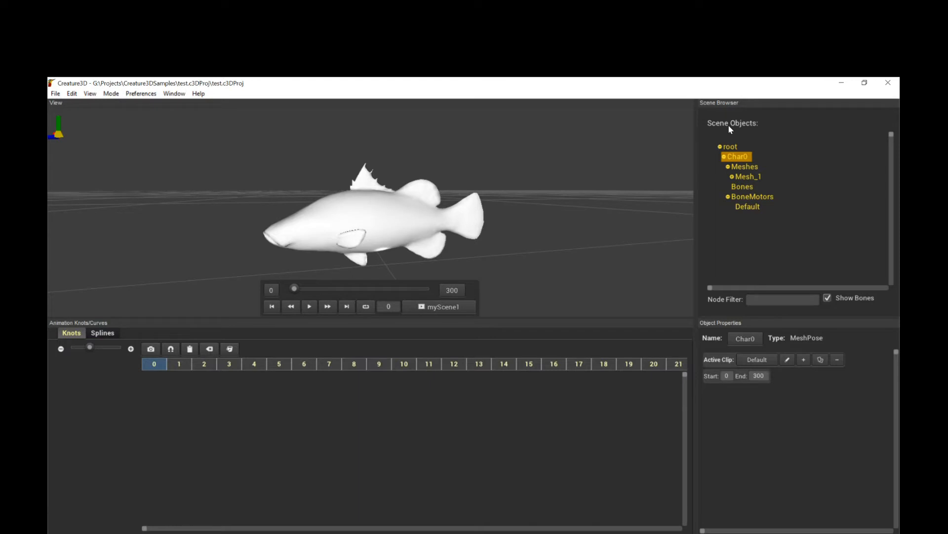
{"action": "left_click", "coordinate": [747, 177]}
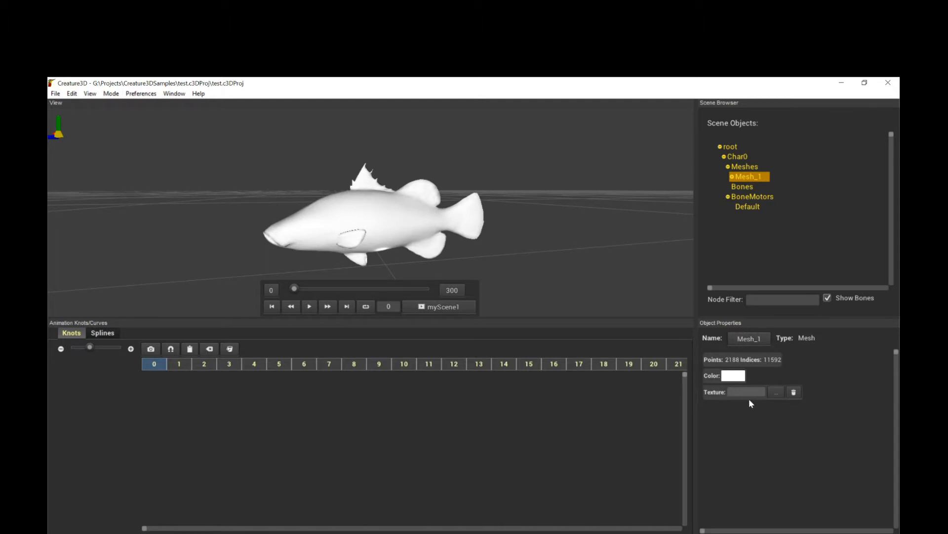
{"action": "left_click", "coordinate": [733, 376]}
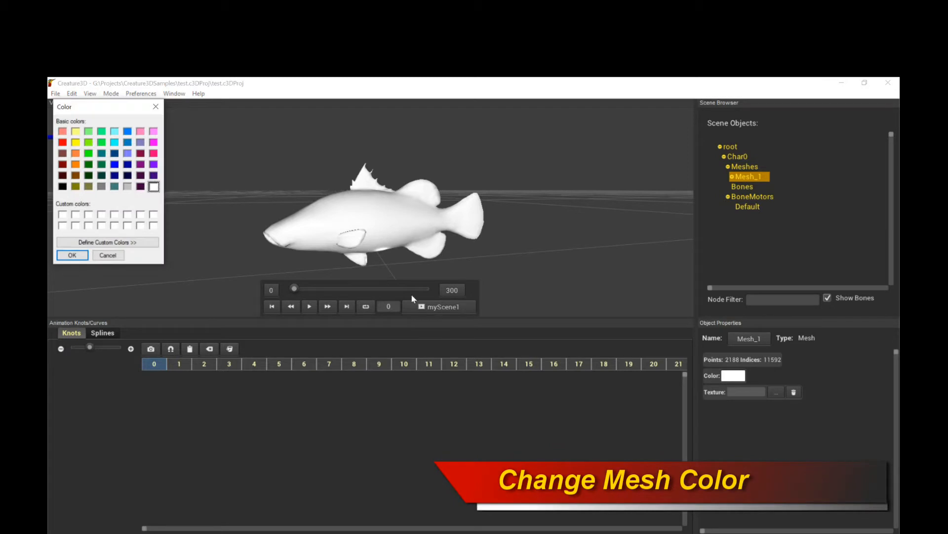
{"action": "left_click", "coordinate": [89, 153]}
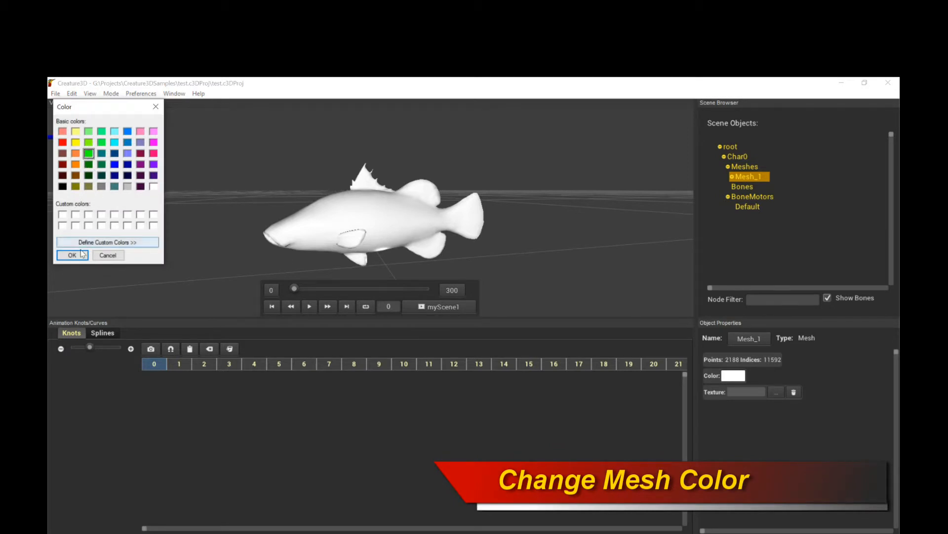
{"action": "left_click", "coordinate": [73, 255]}
{"action": "left_click_drag", "start_coordinate": [329, 224], "coordinate": [516, 278]}
Change the color of Mesh_1 to dark blue.
{"action": "left_click", "coordinate": [735, 375]}
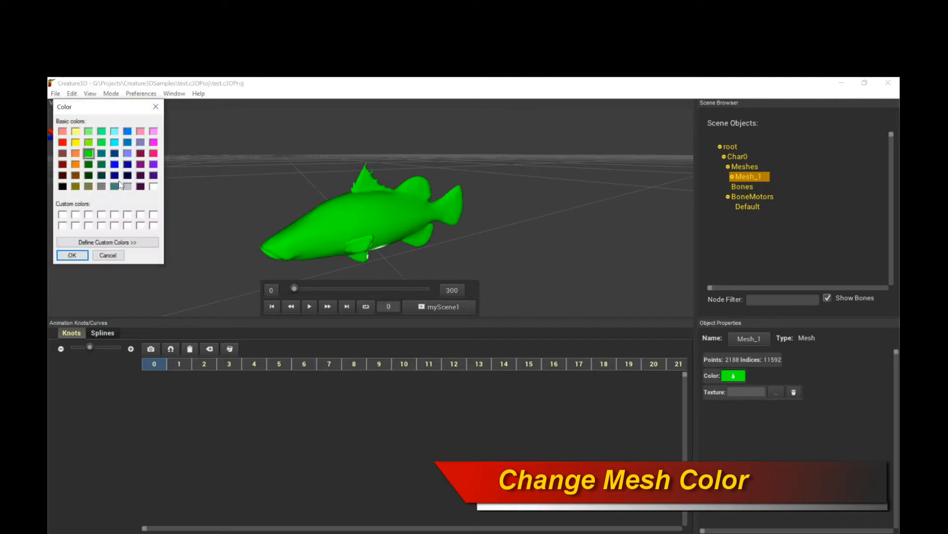
{"action": "left_click", "coordinate": [128, 164]}
{"action": "left_click", "coordinate": [72, 255]}
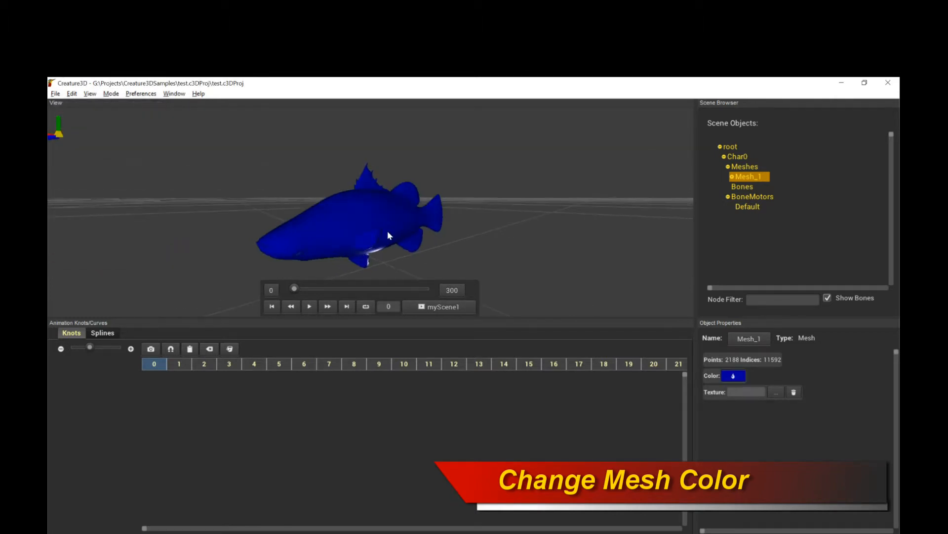
Change the color of Mesh_1 to purple.
{"action": "left_click", "coordinate": [734, 375]}
{"action": "left_click", "coordinate": [154, 164]}
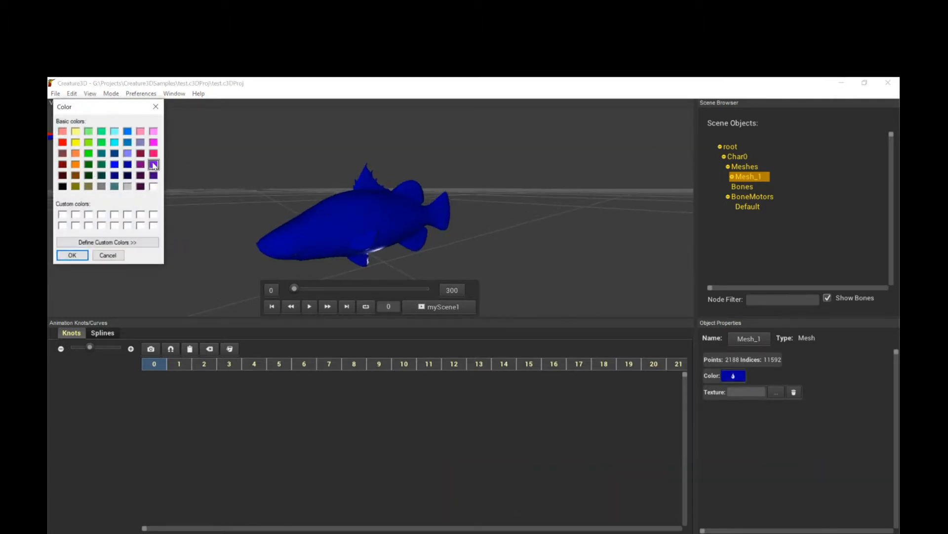
{"action": "left_click", "coordinate": [79, 255]}
{"action": "middle_click_drag", "start_coordinate": [395, 218], "coordinate": [546, 274]}
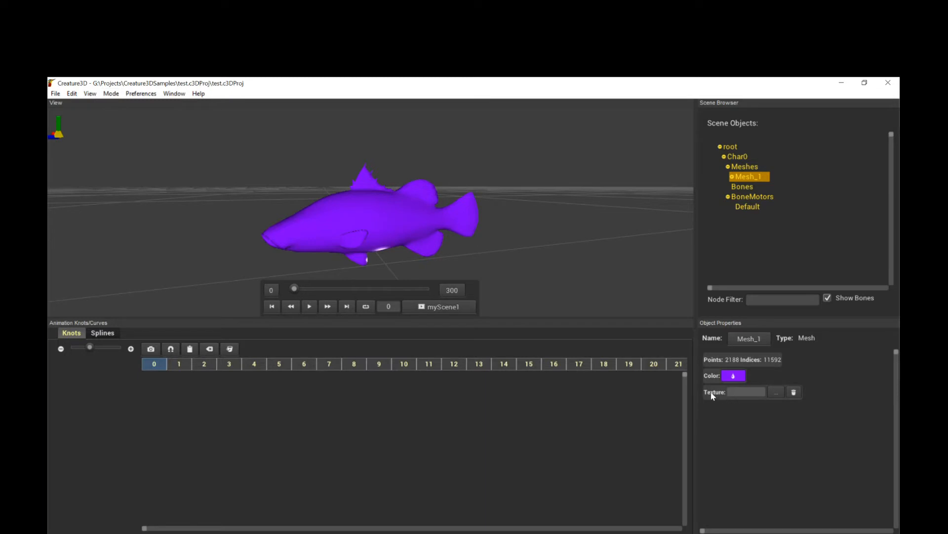
Apply BarramundiFish_baseColor.png as the texture of Mesh_1.
{"action": "left_click", "coordinate": [777, 392]}
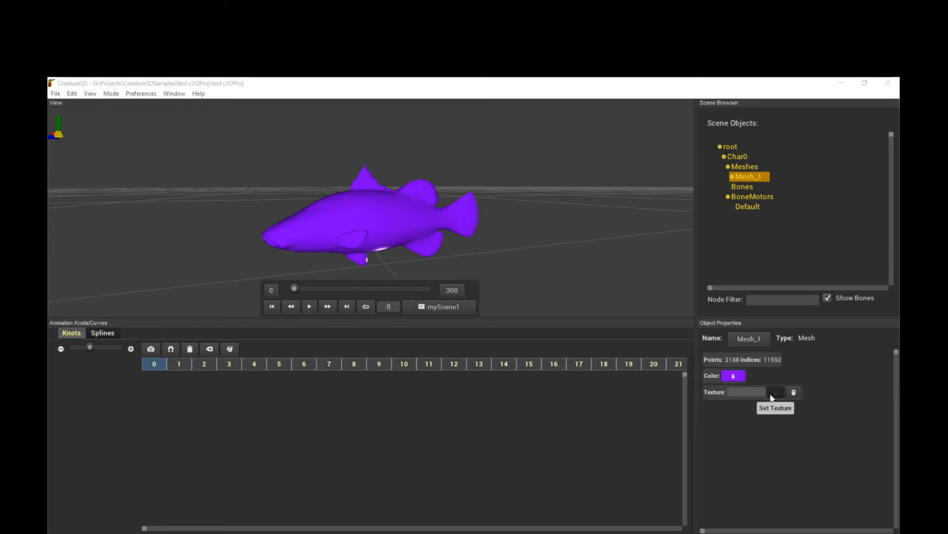
{"action": "left_click", "coordinate": [323, 243]}
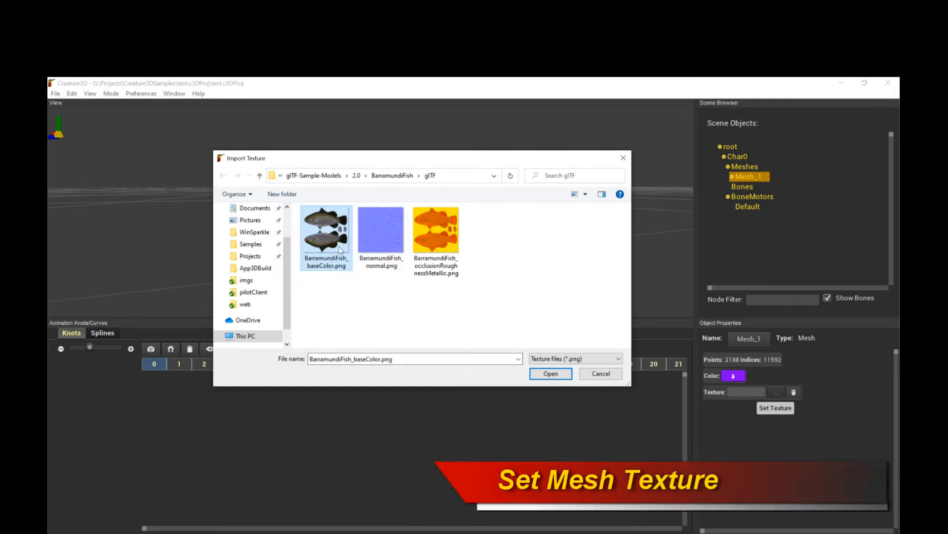
{"action": "double_click", "coordinate": [331, 244]}
{"action": "mouse_move", "coordinate": [428, 239]}
{"action": "middle_mouse_down"}
{"action": "mouse_move", "coordinate": [520, 226]}
{"action": "mouse_move", "coordinate": [488, 251]}
{"action": "mouse_move", "coordinate": [405, 241]}
{"action": "mouse_move", "coordinate": [415, 237]}
{"action": "middle_mouse_up"}
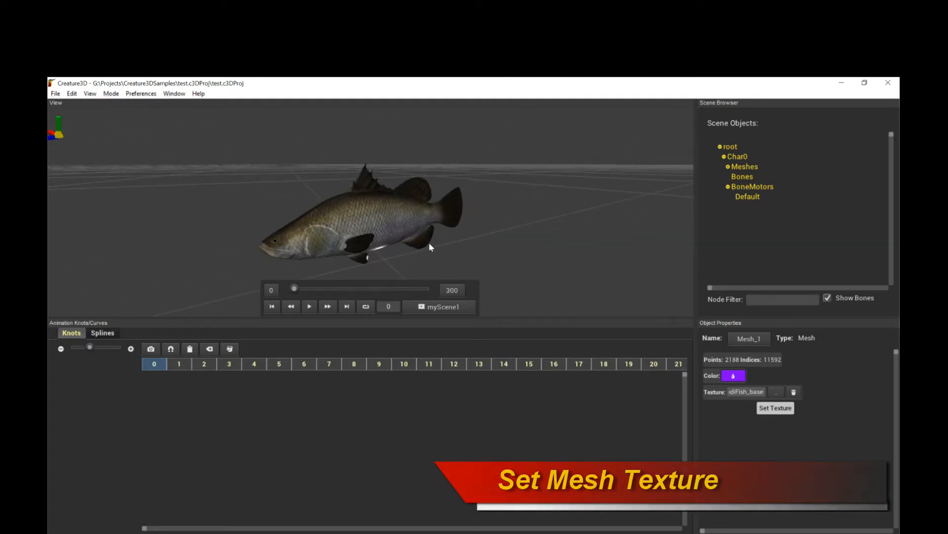
{"action": "middle_click_drag", "start_coordinate": [384, 235], "coordinate": [393, 188]}
{"action": "mouse_move", "coordinate": [354, 214]}
{"action": "middle_mouse_down"}
{"action": "mouse_move", "coordinate": [442, 222]}
{"action": "mouse_move", "coordinate": [469, 215]}
{"action": "mouse_move", "coordinate": [431, 232]}
{"action": "mouse_move", "coordinate": [340, 228]}
{"action": "mouse_move", "coordinate": [364, 212]}
{"action": "mouse_move", "coordinate": [423, 209]}
{"action": "mouse_move", "coordinate": [333, 205]}
{"action": "mouse_move", "coordinate": [310, 188]}
{"action": "mouse_move", "coordinate": [415, 221]}
{"action": "mouse_move", "coordinate": [463, 205]}
{"action": "mouse_move", "coordinate": [354, 213]}
{"action": "mouse_move", "coordinate": [448, 218]}
{"action": "mouse_move", "coordinate": [368, 225]}
{"action": "middle_mouse_up"}
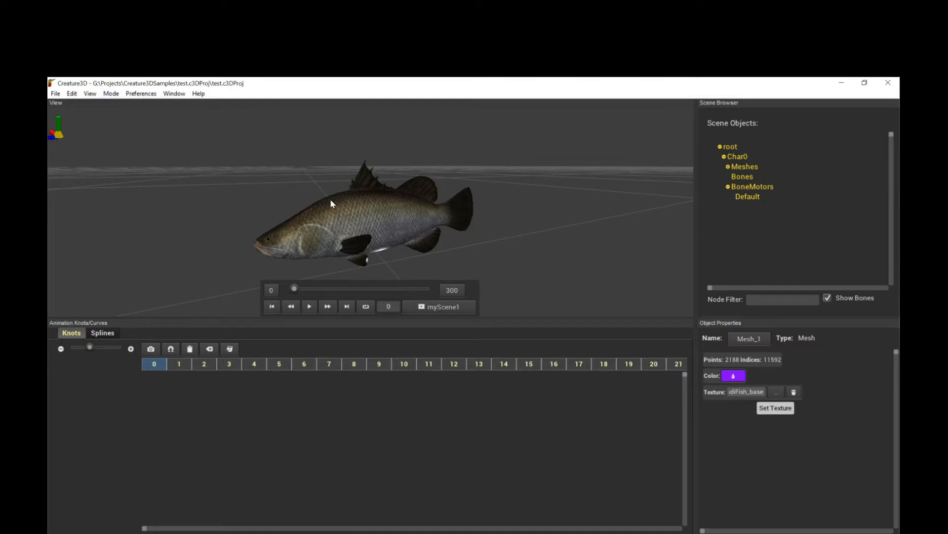
Switch from Animate to Rig mode for the textured fish.
{"action": "left_click", "coordinate": [111, 95]}
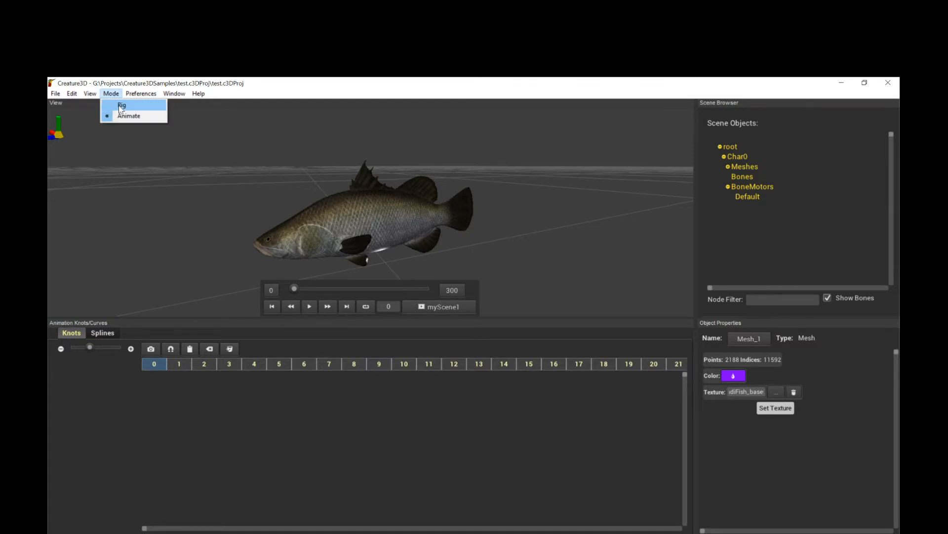
{"action": "left_click", "coordinate": [119, 106]}
{"action": "middle_click_drag", "start_coordinate": [547, 305], "coordinate": [362, 323]}
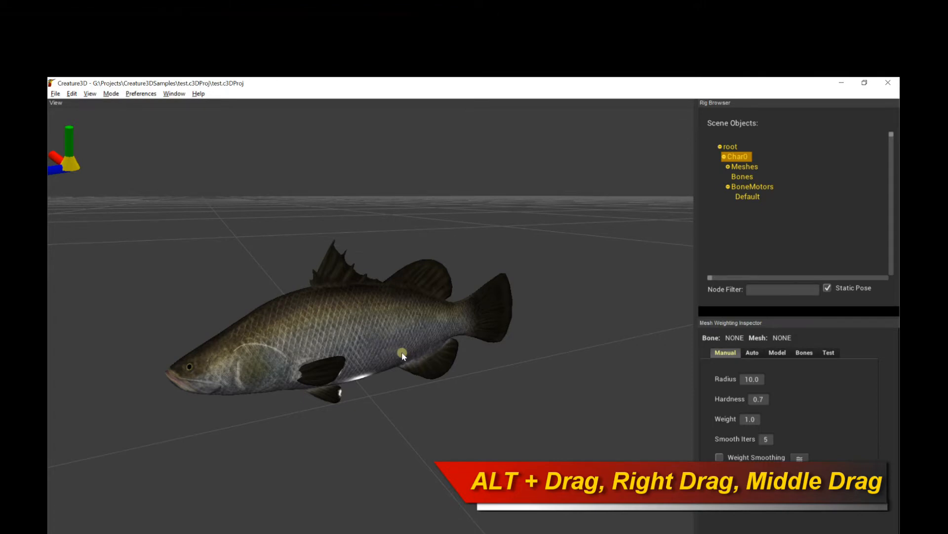
{"action": "right_click_drag", "start_coordinate": [402, 354], "coordinate": [385, 374], "text": "alt"}
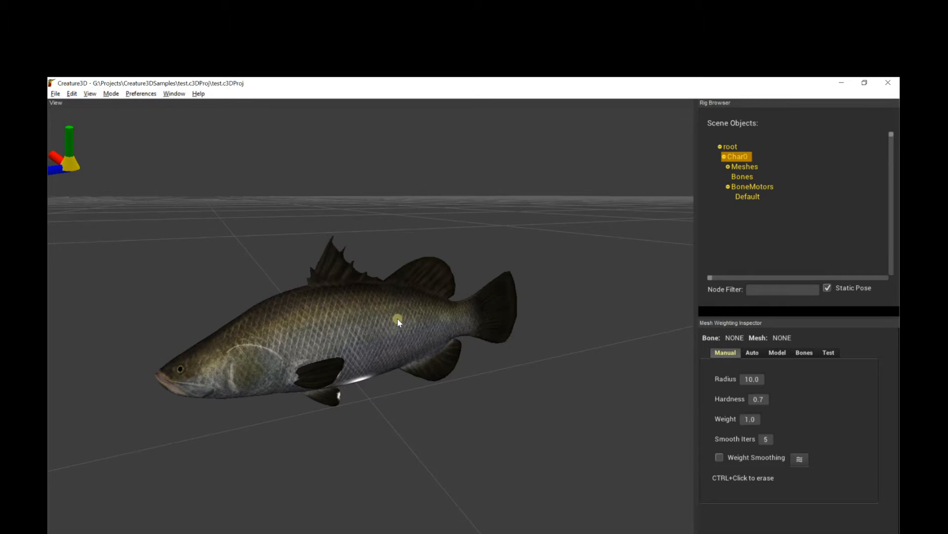
{"action": "mouse_move", "coordinate": [398, 319]}
{"action": "middle_mouse_down", "text": "alt"}
{"action": "mouse_move", "coordinate": [424, 331]}
{"action": "mouse_move", "coordinate": [396, 313]}
{"action": "mouse_move", "coordinate": [405, 321]}
{"action": "middle_mouse_up", "text": "alt"}
{"action": "mouse_move", "coordinate": [425, 346]}
{"action": "left_mouse_down", "text": "alt"}
{"action": "mouse_move", "coordinate": [525, 333]}
{"action": "mouse_move", "coordinate": [433, 340]}
{"action": "left_mouse_up", "text": "alt"}
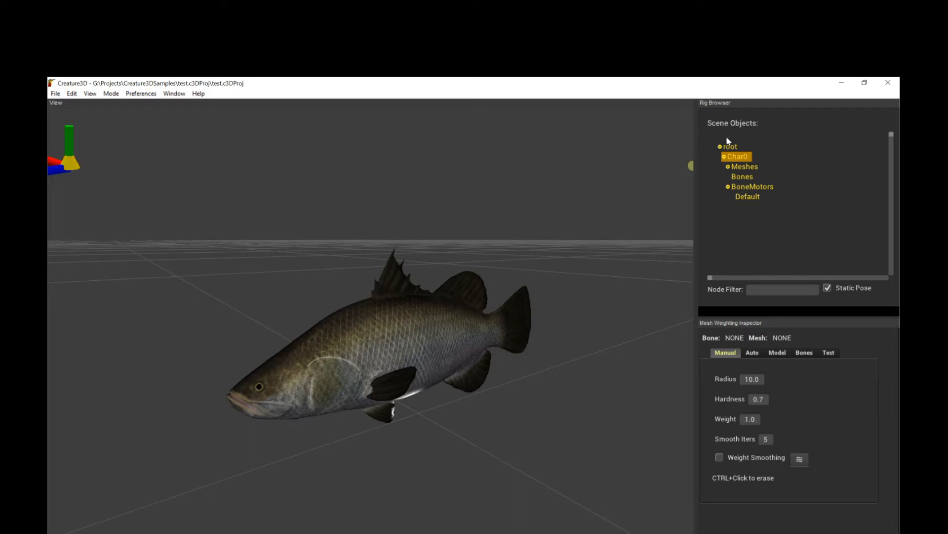
Select Mesh_1 in the fish character and add a root bone named Bone_0.
{"action": "left_click", "coordinate": [741, 178]}
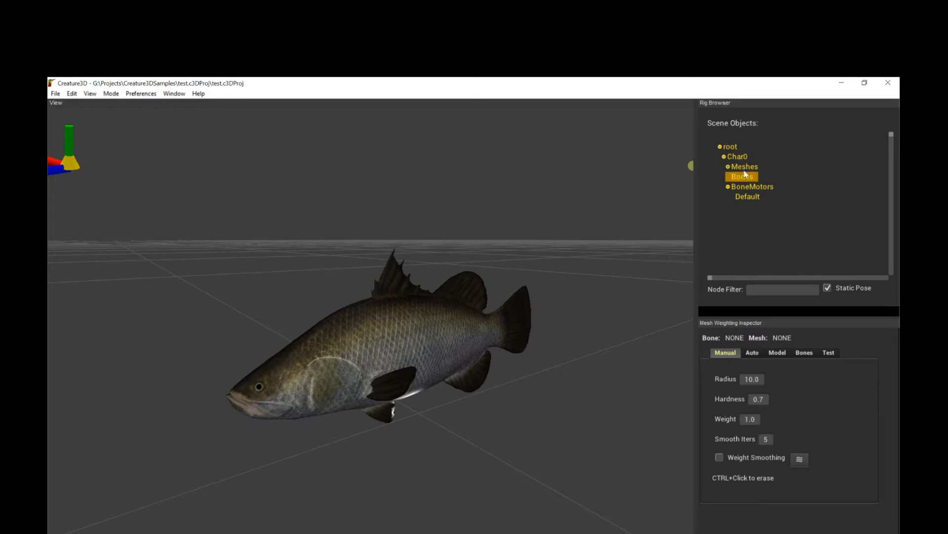
{"action": "left_click", "coordinate": [728, 166]}
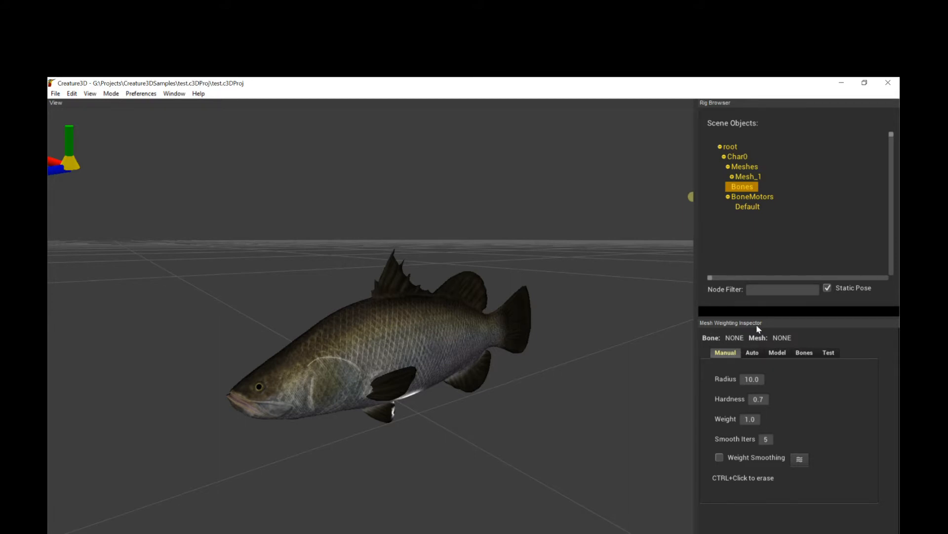
{"action": "left_click", "coordinate": [804, 352]}
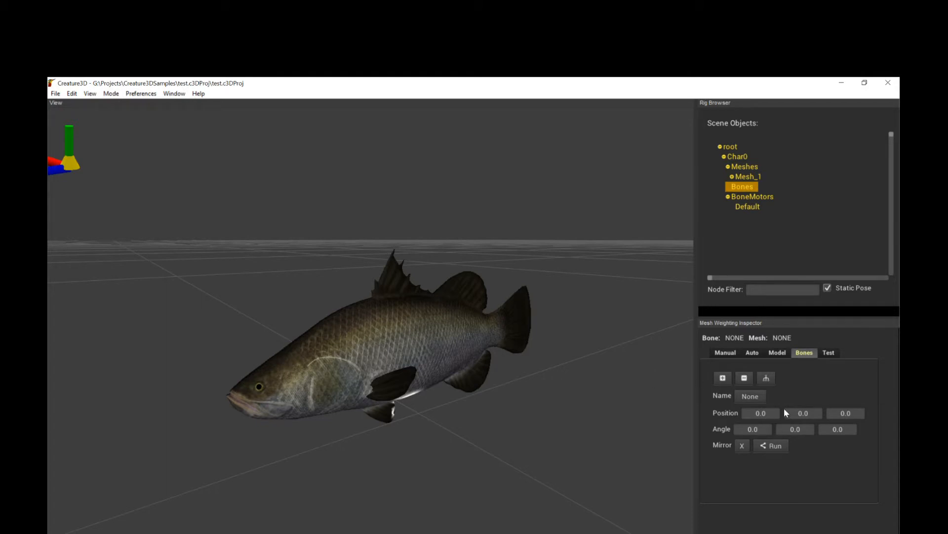
{"action": "left_click", "coordinate": [747, 178]}
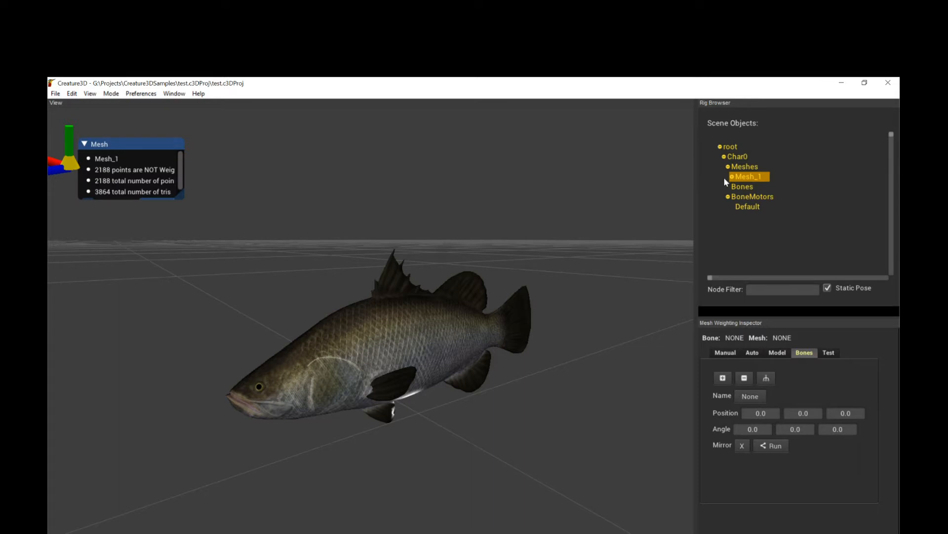
{"action": "middle_click_drag", "start_coordinate": [502, 360], "coordinate": [487, 314]}
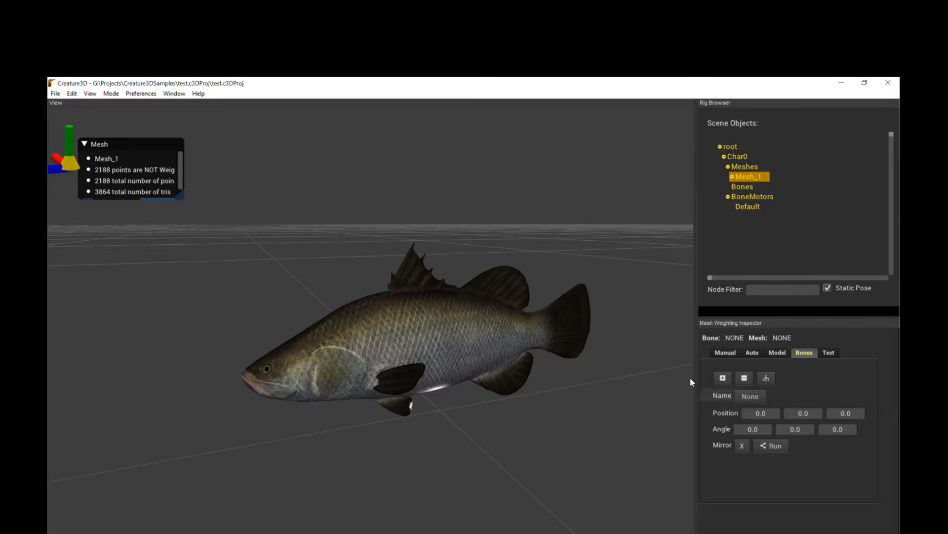
{"action": "left_click", "coordinate": [723, 378]}
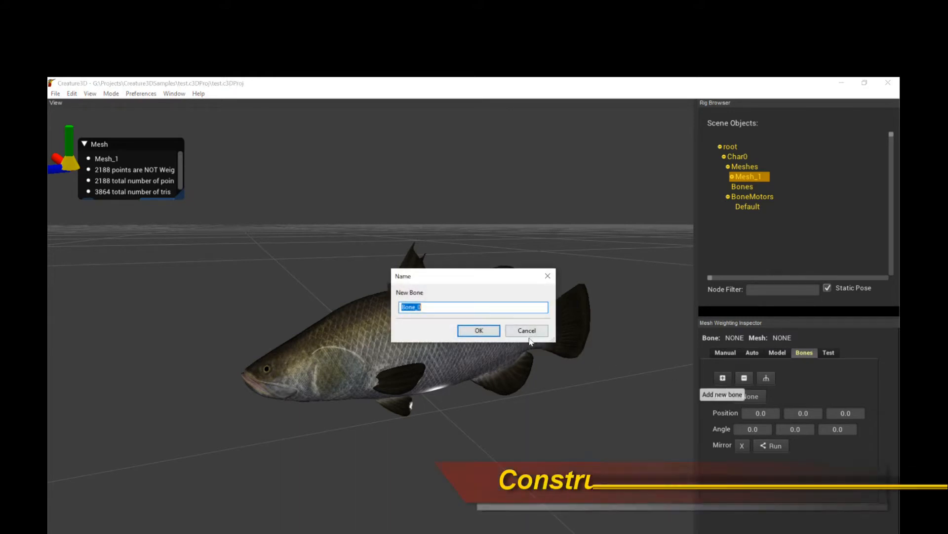
{"action": "left_click", "coordinate": [479, 330]}
Position Bone_0 just below the fish's belly, at about Y -0.045 and Z -0.002.
{"action": "middle_click_drag", "start_coordinate": [486, 403], "coordinate": [430, 397]}
{"action": "left_click_drag", "start_coordinate": [428, 396], "coordinate": [428, 431]}
{"action": "middle_click_drag", "start_coordinate": [428, 431], "coordinate": [454, 459]}
{"action": "left_click_drag", "start_coordinate": [465, 486], "coordinate": [464, 479]}
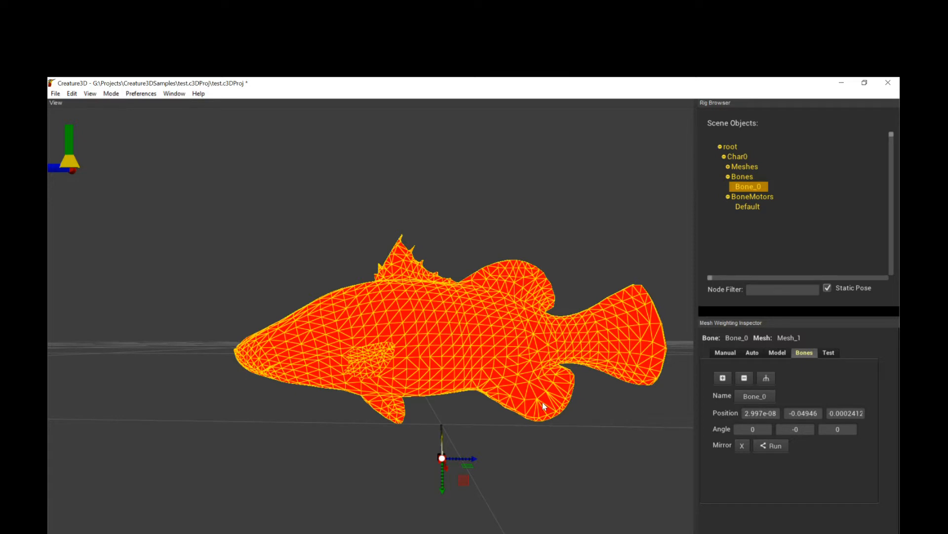
{"action": "left_click_drag", "start_coordinate": [458, 481], "coordinate": [461, 477]}
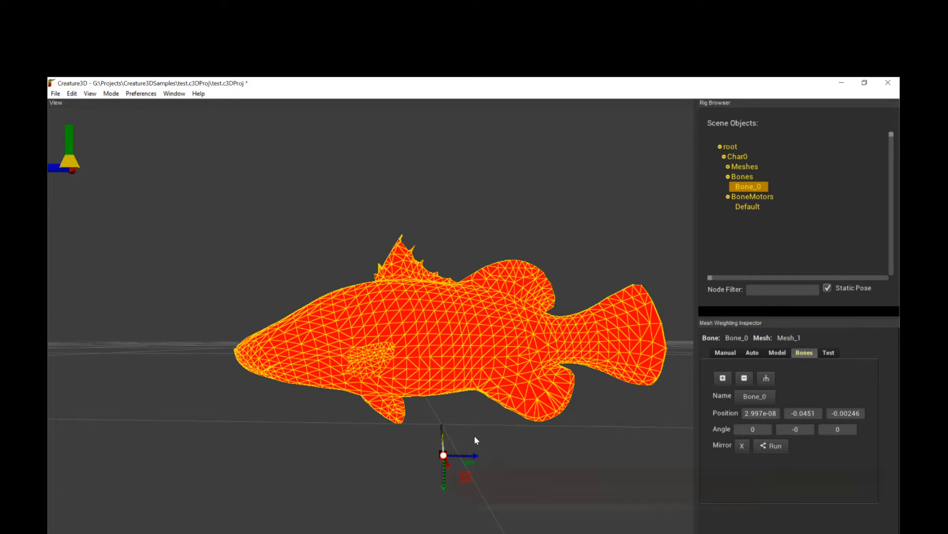
Add Bone_1 as a child of Bone_0 and place it mid-body at about Y 0.172, Z 0.028.
{"action": "key", "text": "a"}
{"action": "key", "text": "Return"}
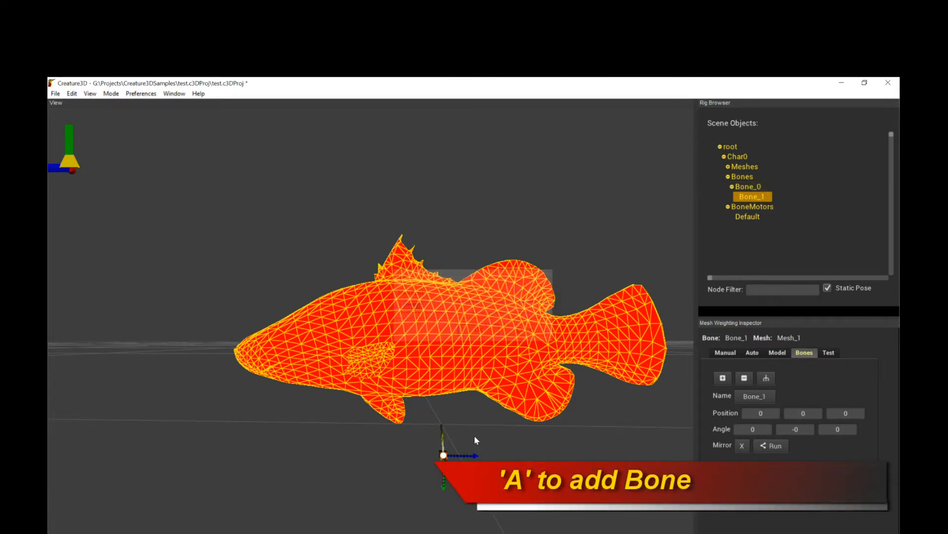
{"action": "left_click", "coordinate": [751, 187]}
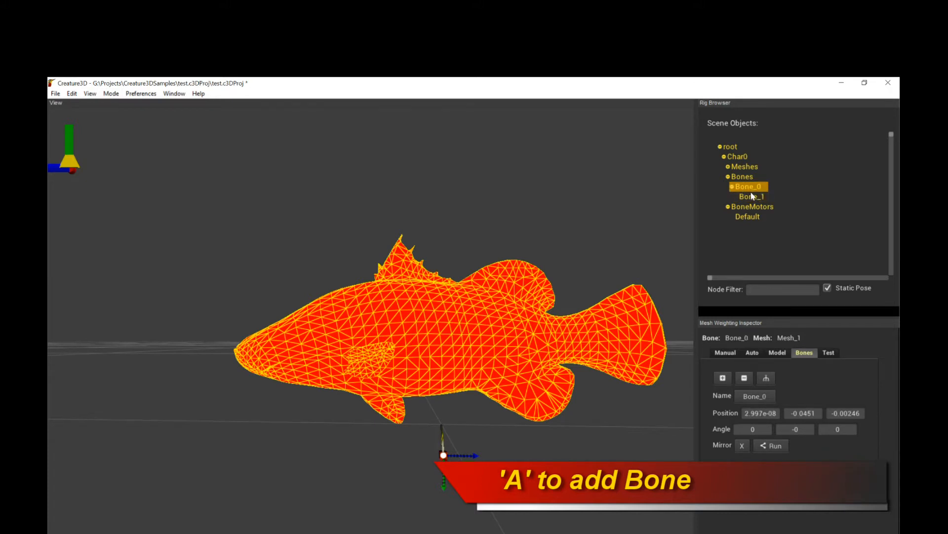
{"action": "left_click", "coordinate": [752, 197]}
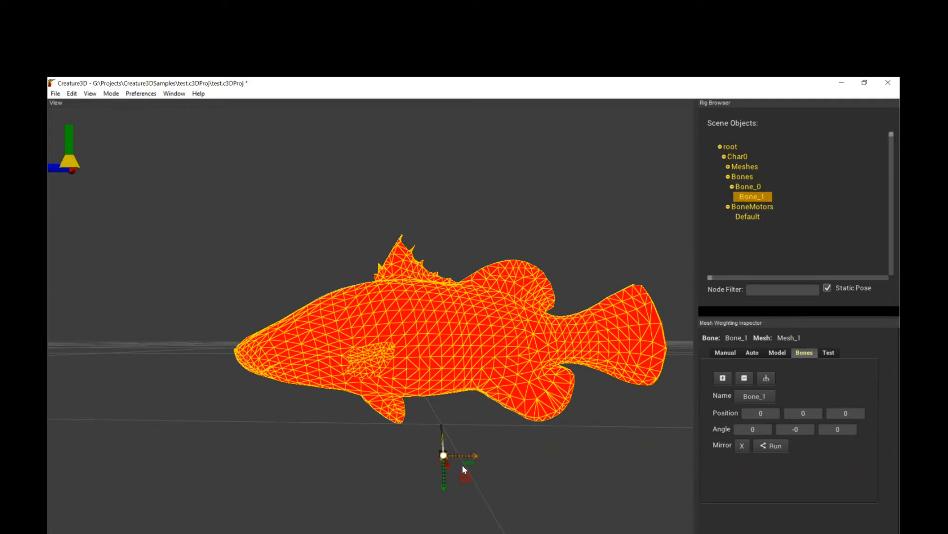
{"action": "left_click_drag", "start_coordinate": [467, 478], "coordinate": [447, 362]}
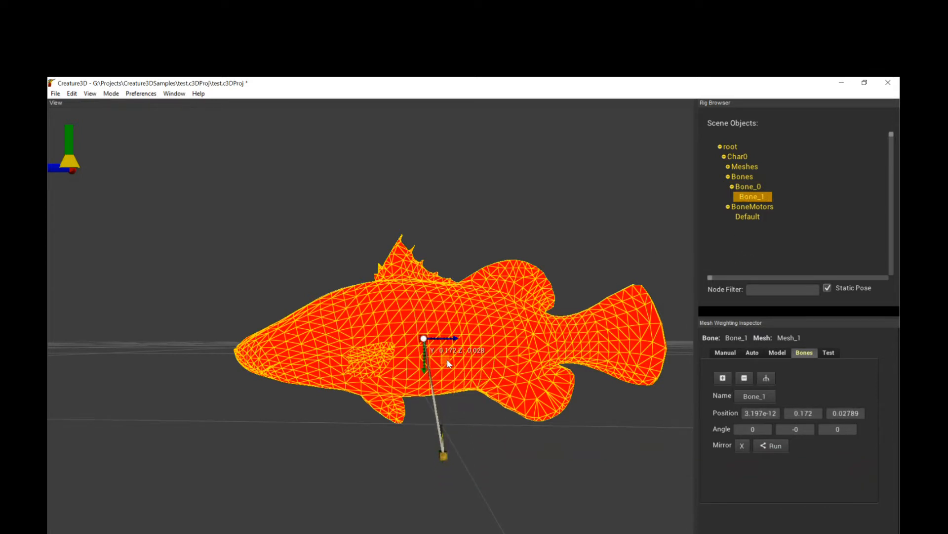
Add Bone_2 and Bone_3 as a horizontal spine chain running from Bone_1 toward the tail.
{"action": "key", "text": "e"}
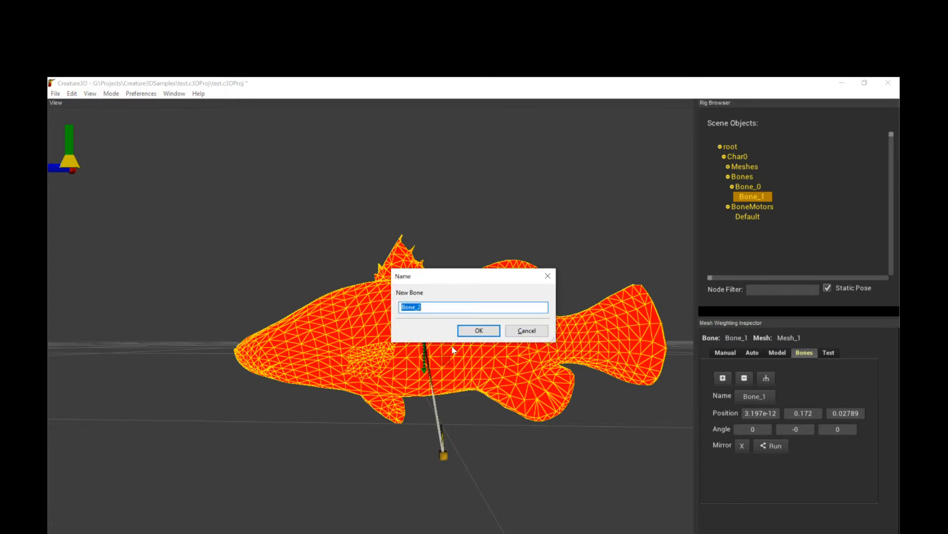
{"action": "key", "text": "Return"}
{"action": "left_click_drag", "start_coordinate": [447, 354], "coordinate": [567, 339]}
{"action": "key", "text": "e"}
{"action": "key", "text": "Return"}
Add Bone_4 near the tail base at about Z -0.055 from Bone_3, and add Bone_5 as its child.
{"action": "key", "text": "e"}
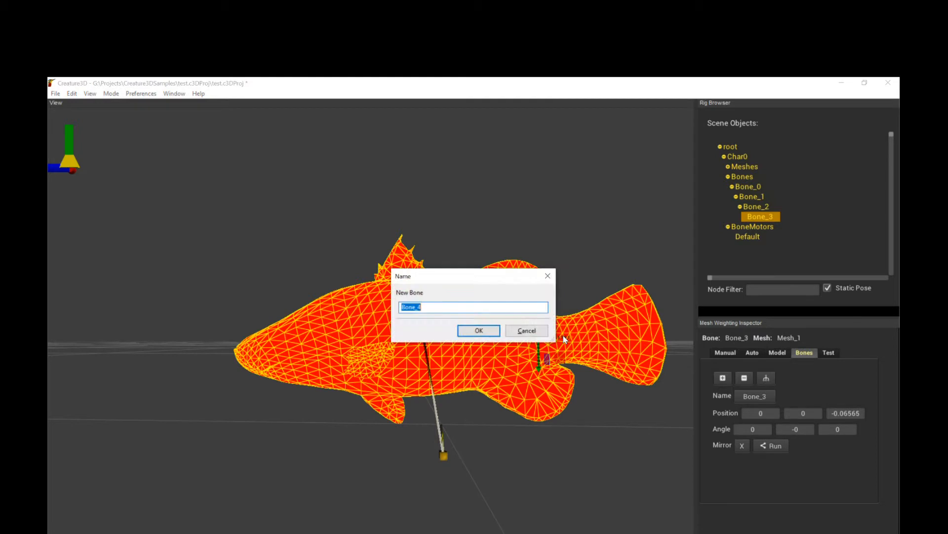
{"action": "key", "text": "Return"}
{"action": "mouse_move", "coordinate": [560, 345]}
{"action": "middle_mouse_down"}
{"action": "mouse_move", "coordinate": [585, 354]}
{"action": "mouse_move", "coordinate": [568, 344]}
{"action": "middle_mouse_up"}
{"action": "left_click_drag", "start_coordinate": [568, 344], "coordinate": [606, 347]}
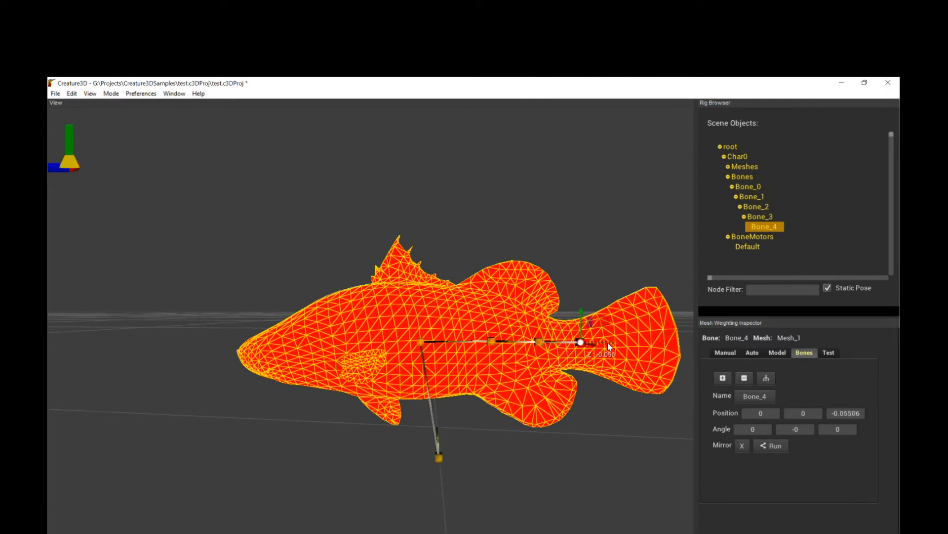
{"action": "key", "text": "e"}
{"action": "key", "text": "Return"}
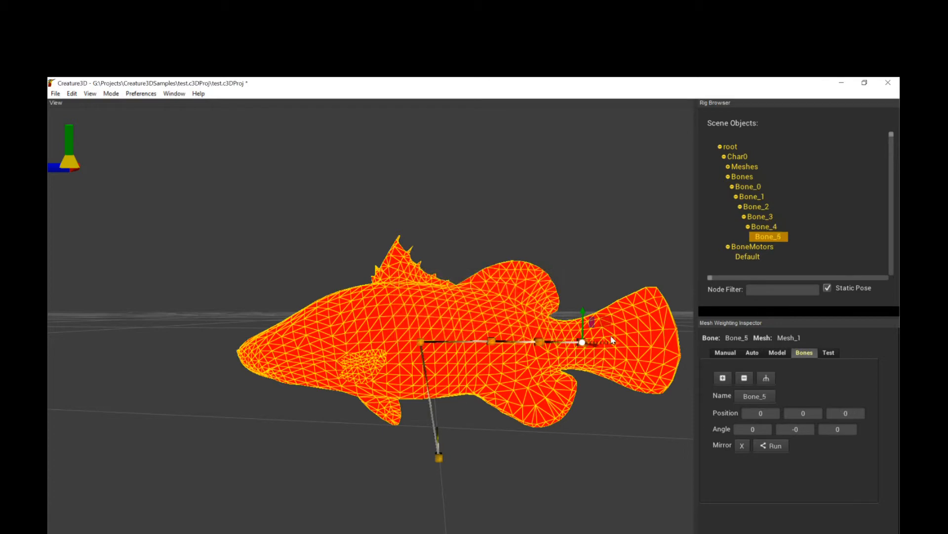
{"action": "left_click_drag", "start_coordinate": [607, 348], "coordinate": [669, 345]}
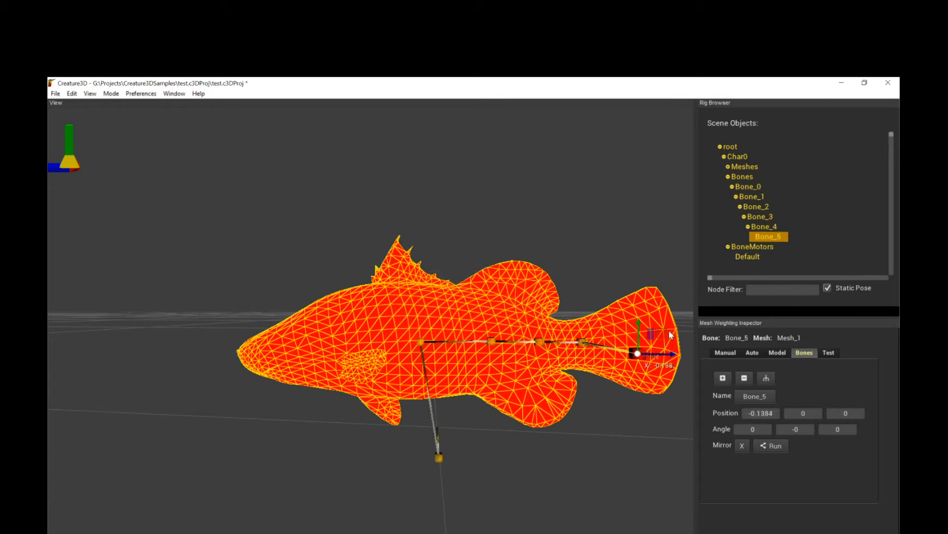
{"action": "middle_click_drag", "start_coordinate": [636, 386], "coordinate": [613, 355]}
{"action": "key", "text": "ctrl+z"}
Move Bone_5 straight back into the tail fin, at about Z -0.077 from Bone_4.
{"action": "left_click_drag", "start_coordinate": [608, 332], "coordinate": [686, 333]}
{"action": "middle_click_drag", "start_coordinate": [643, 367], "coordinate": [626, 368], "text": "alt"}
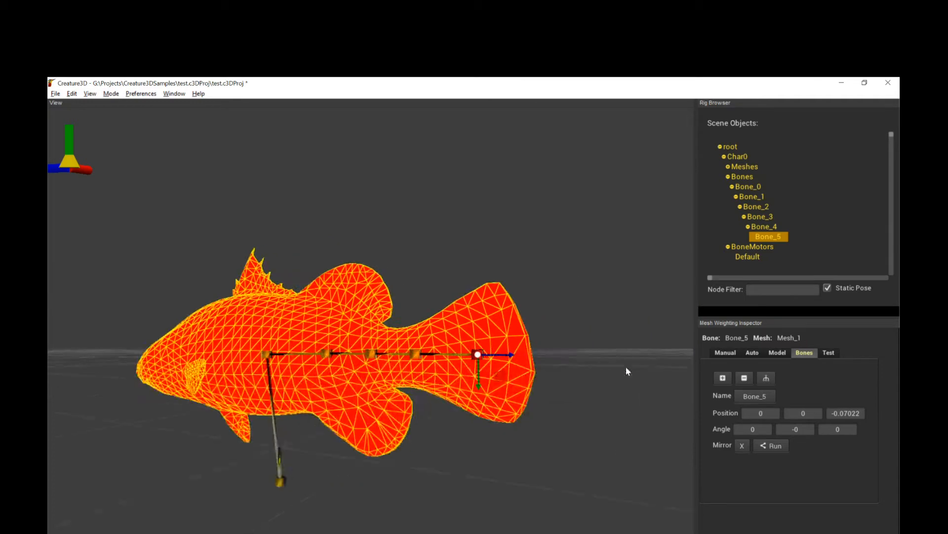
{"action": "right_click_drag", "start_coordinate": [626, 368], "coordinate": [486, 352], "text": "alt"}
{"action": "left_click_drag", "start_coordinate": [446, 339], "coordinate": [451, 338]}
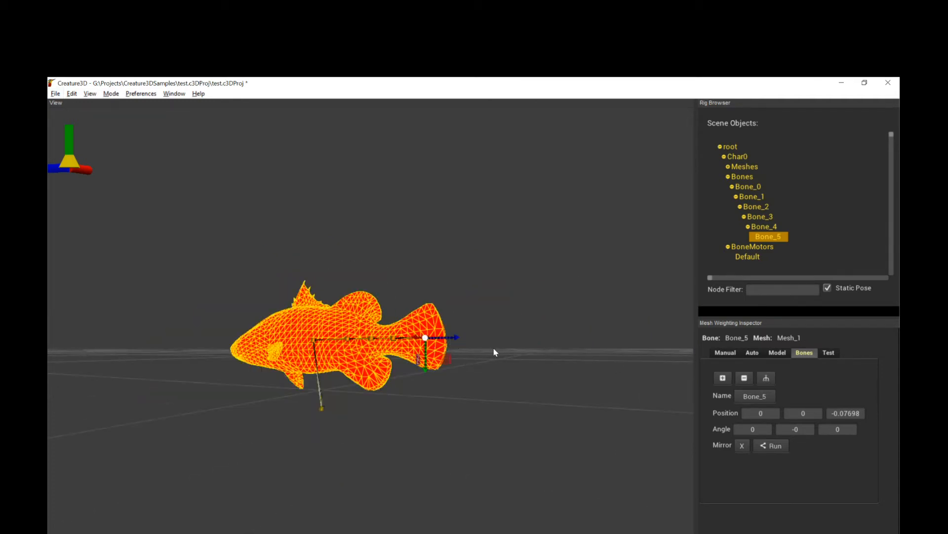
Add Bone_6 as a child of Bone_1 and place it toward the head, just above the side fin.
{"action": "right_click_drag", "start_coordinate": [472, 351], "coordinate": [526, 359], "text": "alt"}
{"action": "left_click_drag", "start_coordinate": [526, 360], "coordinate": [475, 391], "text": "alt"}
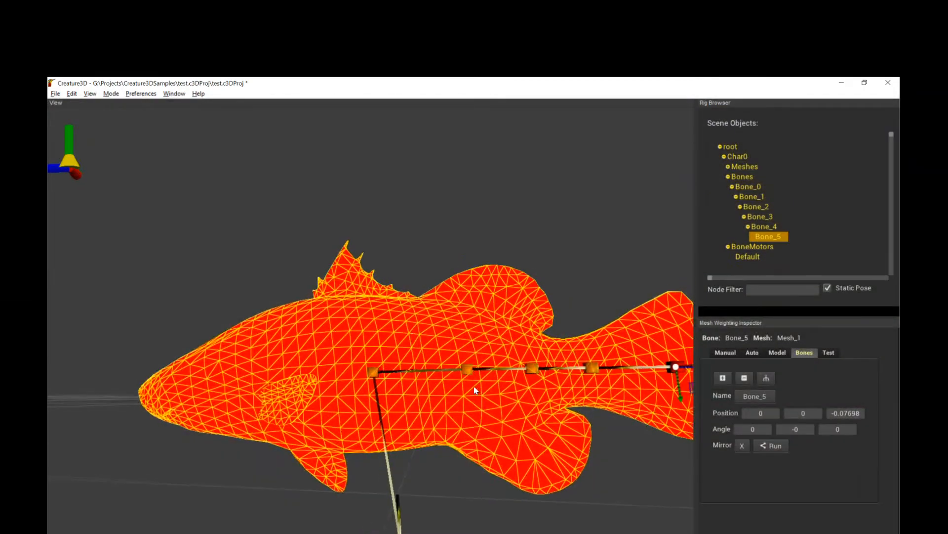
{"action": "left_click", "coordinate": [374, 375]}
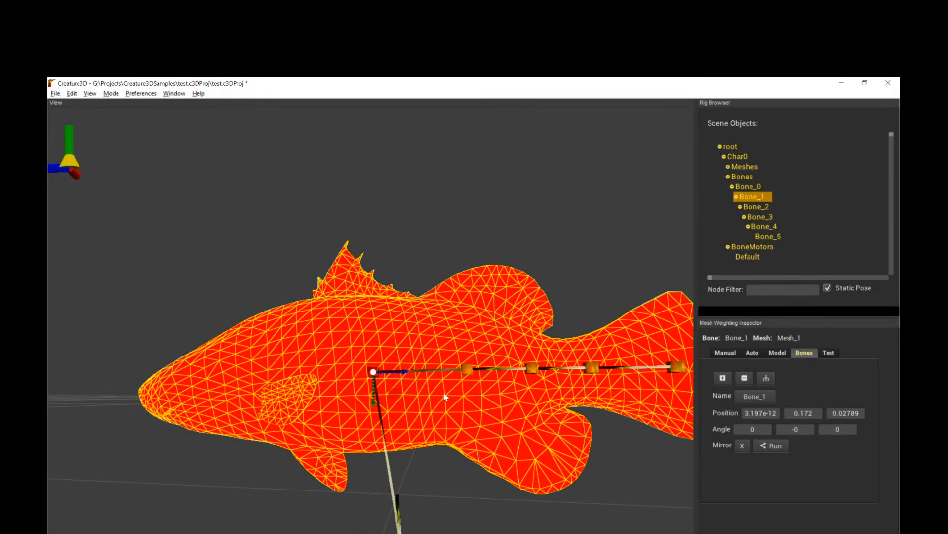
{"action": "middle_click_drag", "start_coordinate": [373, 378], "coordinate": [455, 397], "text": "alt"}
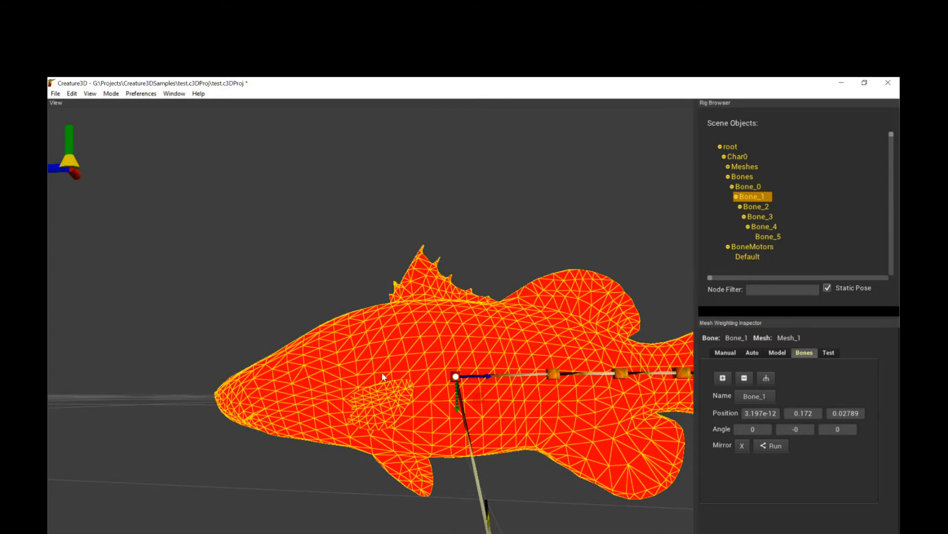
{"action": "key", "text": "a"}
{"action": "key", "text": "Return"}
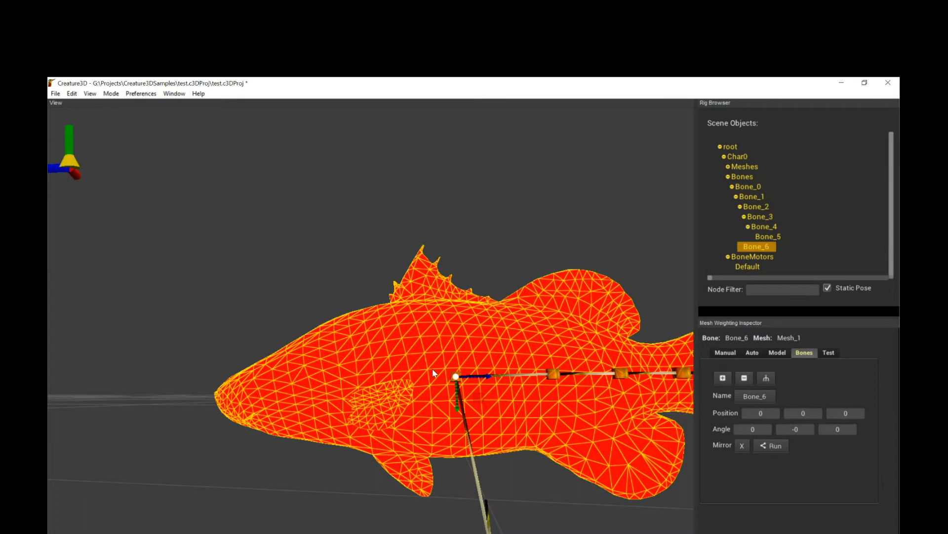
{"action": "left_click_drag", "start_coordinate": [483, 393], "coordinate": [399, 395]}
Add Bone_7 as a child of Bone_6 and place it at the mouth, about Y -0.031, Z 0.170.
{"action": "key", "text": "a"}
{"action": "key", "text": "Return"}
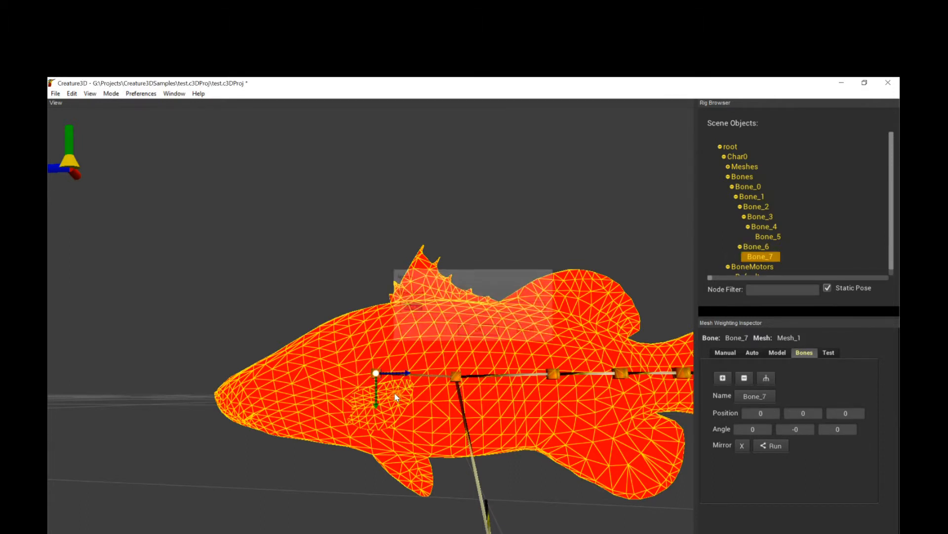
{"action": "left_click_drag", "start_coordinate": [397, 395], "coordinate": [258, 419]}
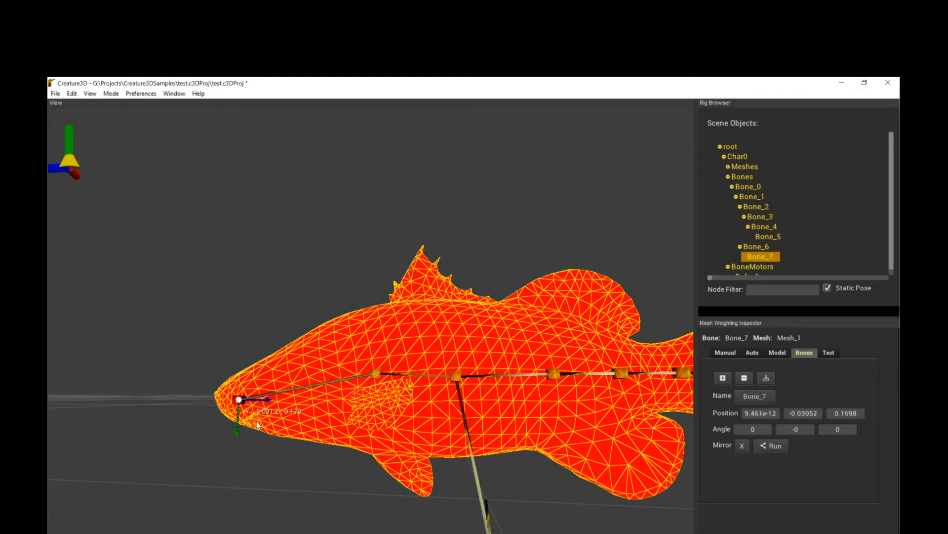
Add Bone_8 as a child of Bone_1 and place it near the fish's back, between the two dorsal fins.
{"action": "left_click", "coordinate": [456, 377]}
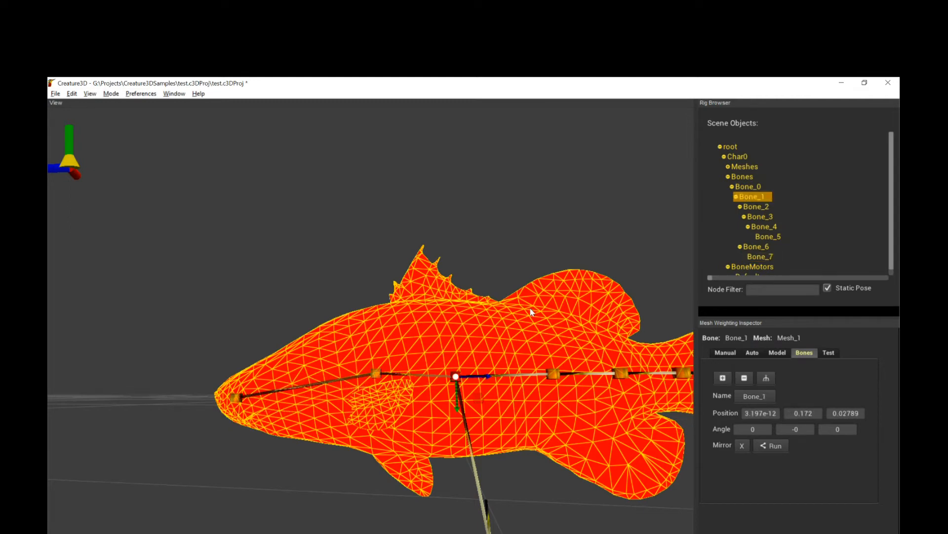
{"action": "middle_click_drag", "start_coordinate": [529, 313], "coordinate": [525, 330]}
{"action": "key", "text": "a"}
{"action": "key", "text": "Return"}
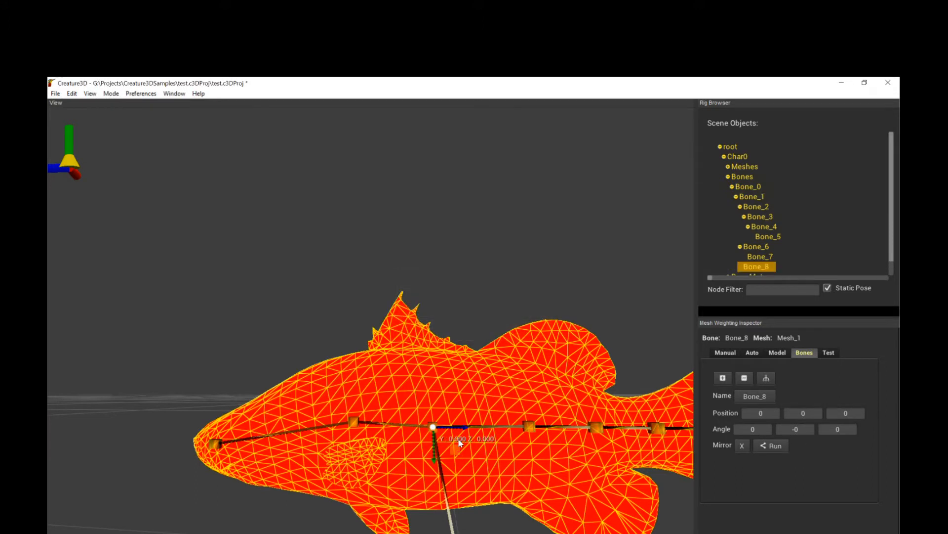
{"action": "left_click_drag", "start_coordinate": [471, 456], "coordinate": [513, 375]}
Branch two bones from Bone_8, placing Bone_9 in the rear dorsal fin and Bone_10 in the front dorsal fin.
{"action": "key", "text": "a"}
{"action": "key", "text": "Return"}
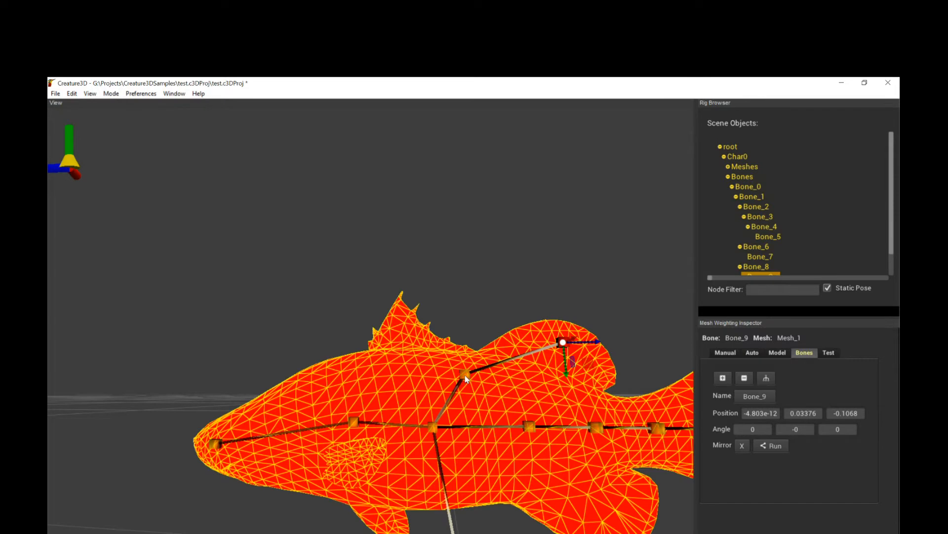
{"action": "key", "text": "a"}
{"action": "key", "text": "Return"}
{"action": "left_click_drag", "start_coordinate": [479, 393], "coordinate": [486, 411]}
Add Bone_11 from Bone_2 down to the rear belly fin, and its child Bone_12 inside that fin.
{"action": "middle_click_drag", "start_coordinate": [551, 445], "coordinate": [508, 384], "text": "alt"}
{"action": "left_click", "coordinate": [485, 365]}
{"action": "key", "text": "a"}
{"action": "key", "text": "Return"}
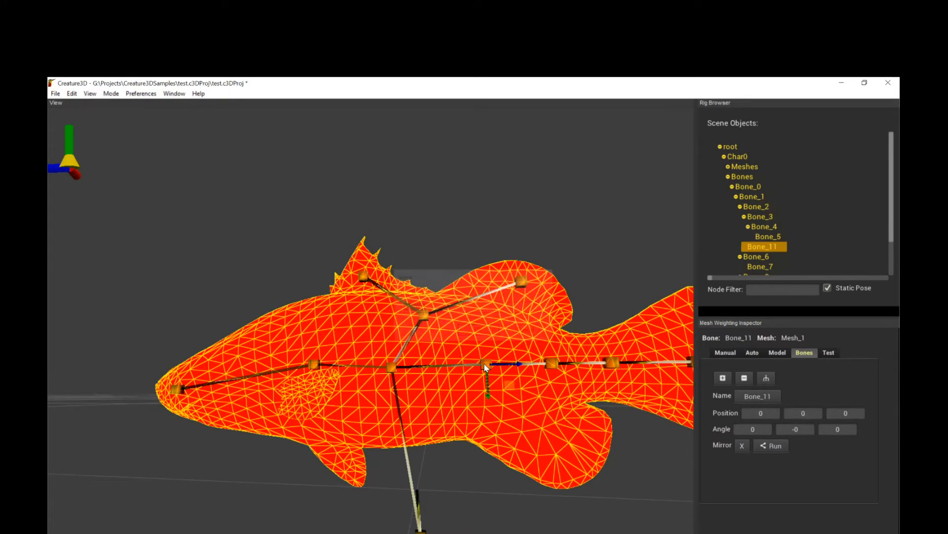
{"action": "left_click_drag", "start_coordinate": [511, 386], "coordinate": [583, 460]}
{"action": "key", "text": "a"}
{"action": "key", "text": "Return"}
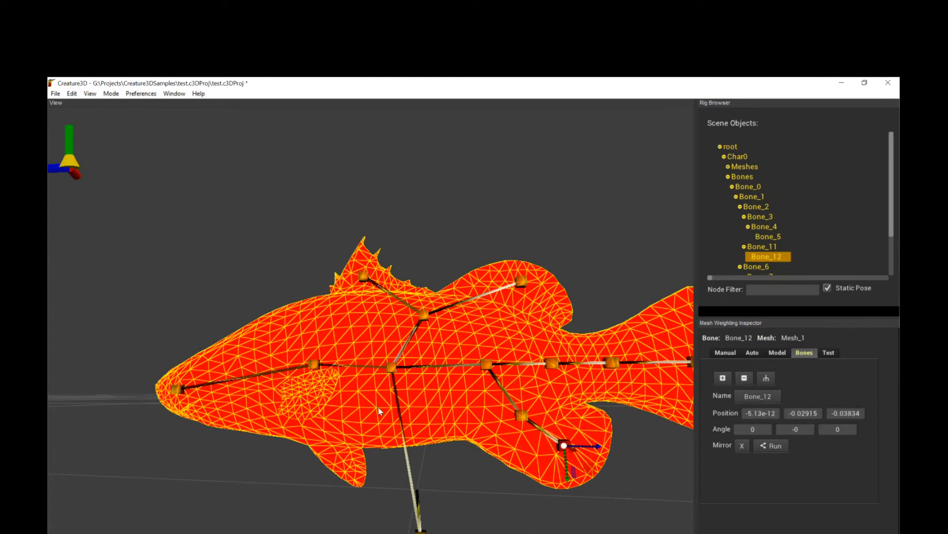
Add Bone_13 from Bone_6 down through the lower body, and its child Bone_14 in the front belly fin.
{"action": "left_click", "coordinate": [314, 366]}
{"action": "key", "text": "a"}
{"action": "key", "text": "Return"}
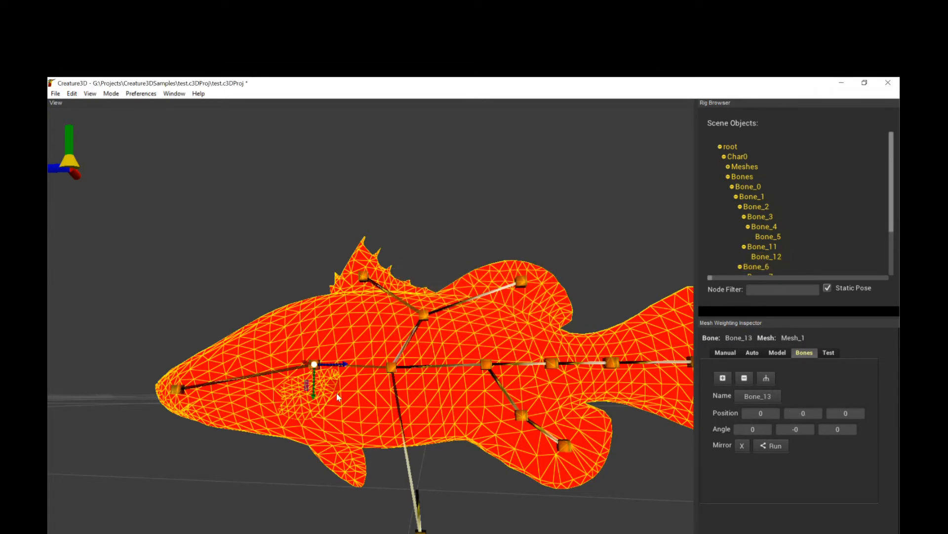
{"action": "left_click_drag", "start_coordinate": [335, 388], "coordinate": [380, 490]}
{"action": "key", "text": "a"}
{"action": "key", "text": "Return"}
{"action": "scroll", "coordinate": [512, 449], "scroll_direction": "down", "scroll_amount": 4}
{"action": "left_click_drag", "start_coordinate": [535, 427], "coordinate": [437, 411], "text": "alt"}
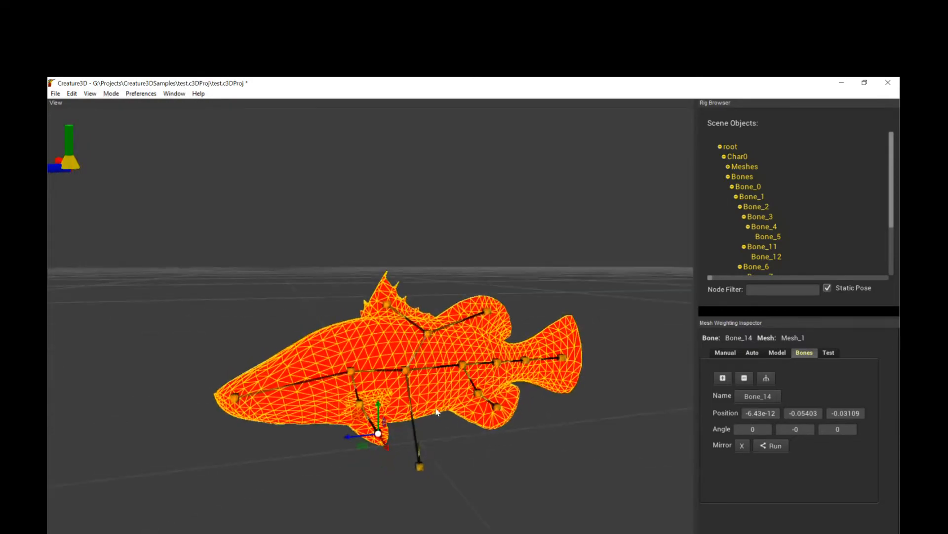
{"action": "left_click_drag", "start_coordinate": [580, 378], "coordinate": [409, 380], "text": "alt"}
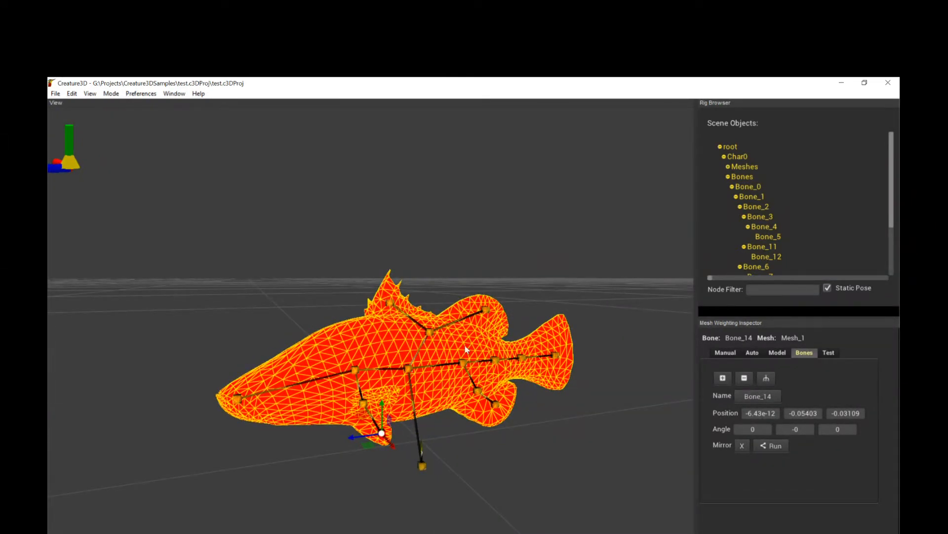
{"action": "left_click_drag", "start_coordinate": [477, 377], "coordinate": [404, 353], "text": "alt"}
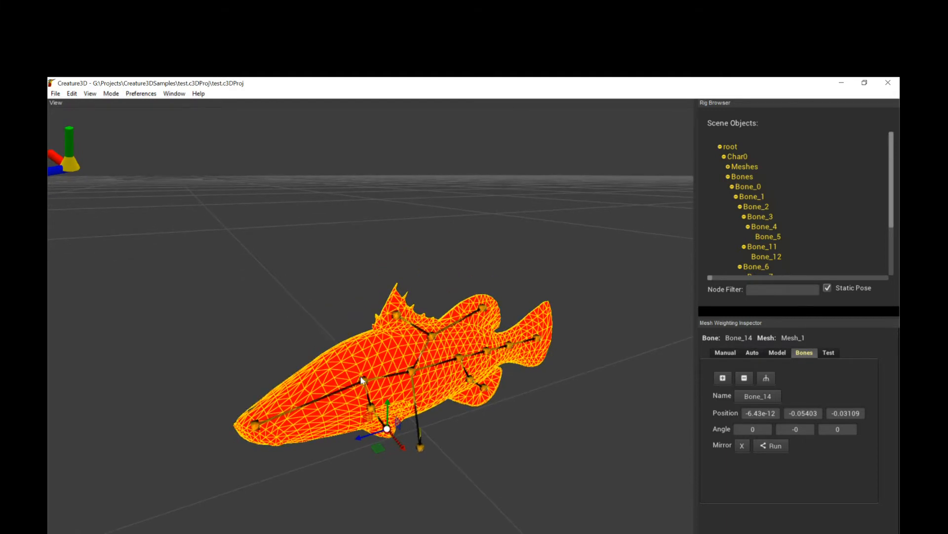
{"action": "left_click_drag", "start_coordinate": [401, 385], "coordinate": [449, 396], "text": "alt"}
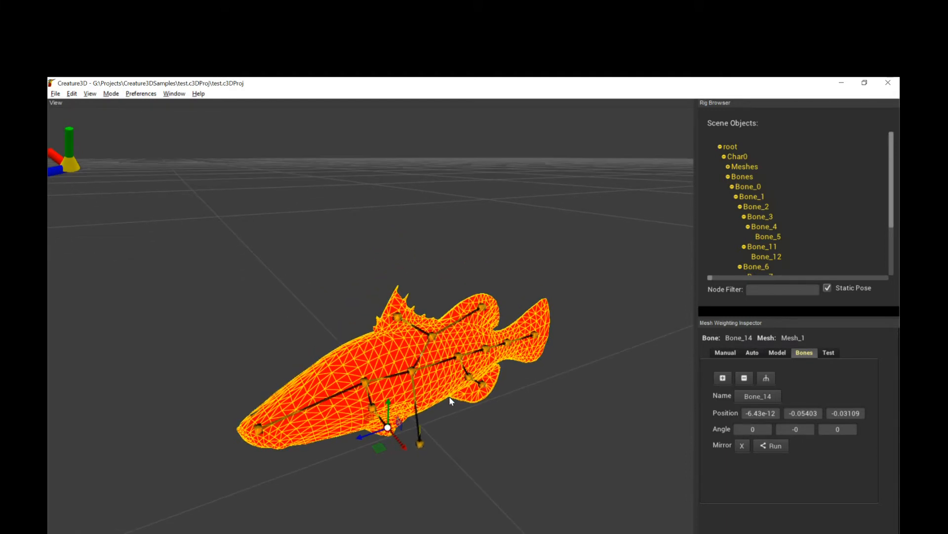
Select Bone_6 and switch the mesh weighting to automatic bone weighting.
{"action": "scroll", "coordinate": [443, 381], "scroll_direction": "up", "scroll_amount": 3}
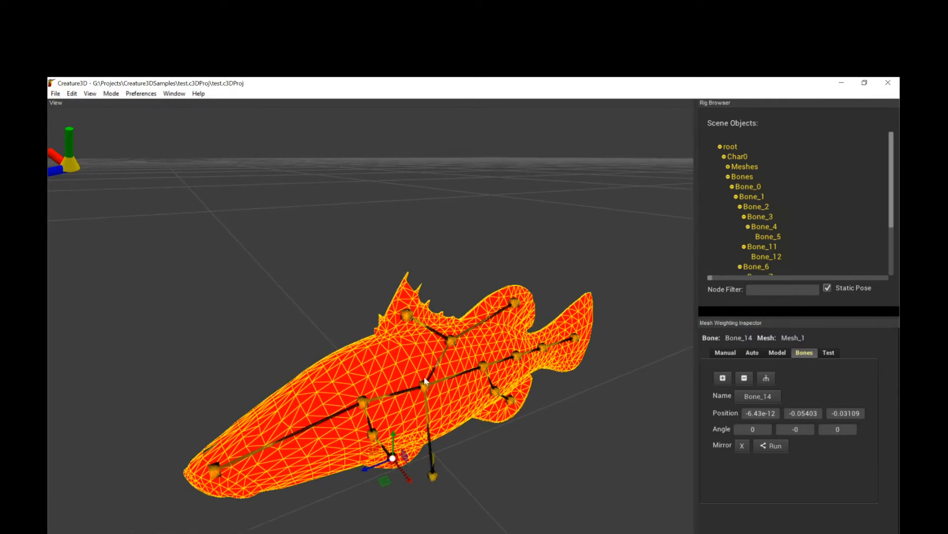
{"action": "left_click", "coordinate": [363, 403]}
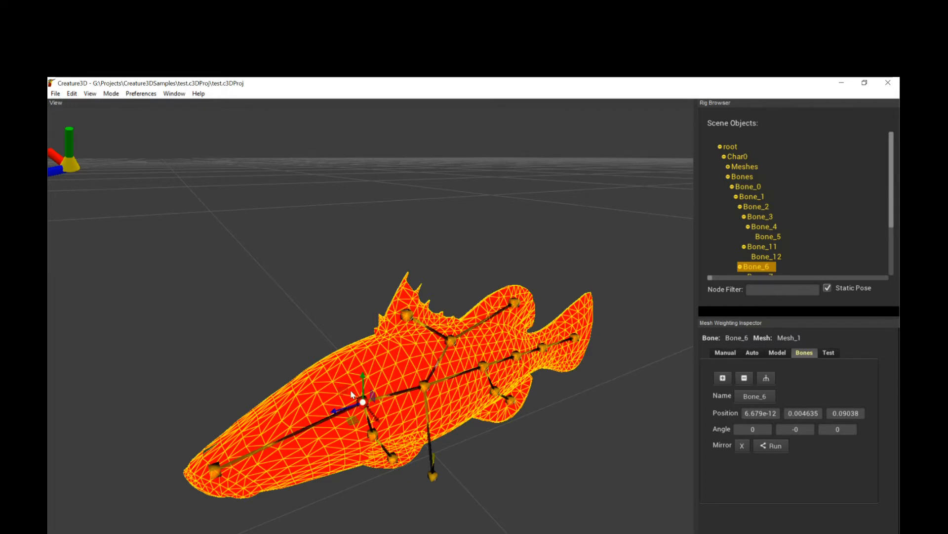
{"action": "scroll", "coordinate": [349, 389], "scroll_direction": "up", "scroll_amount": 1}
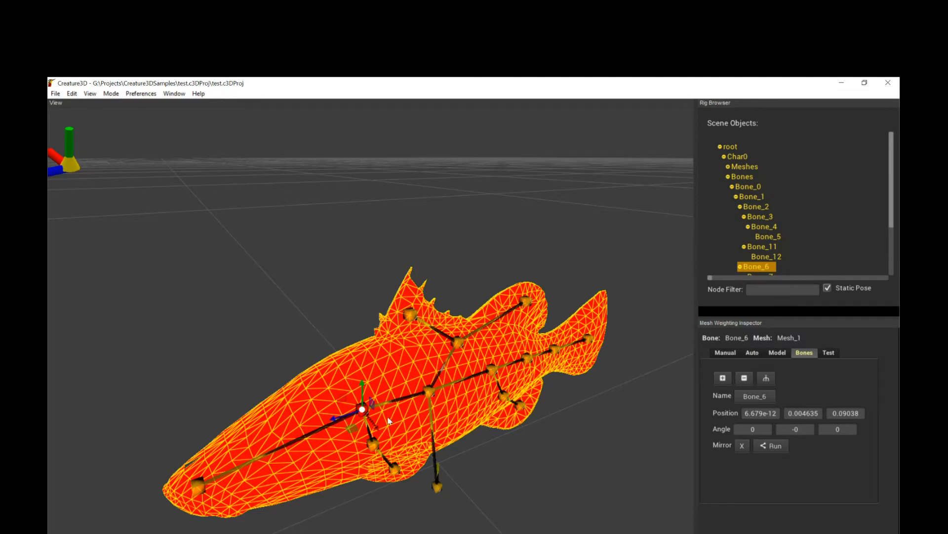
{"action": "left_click_drag", "start_coordinate": [473, 418], "coordinate": [467, 416], "text": "alt"}
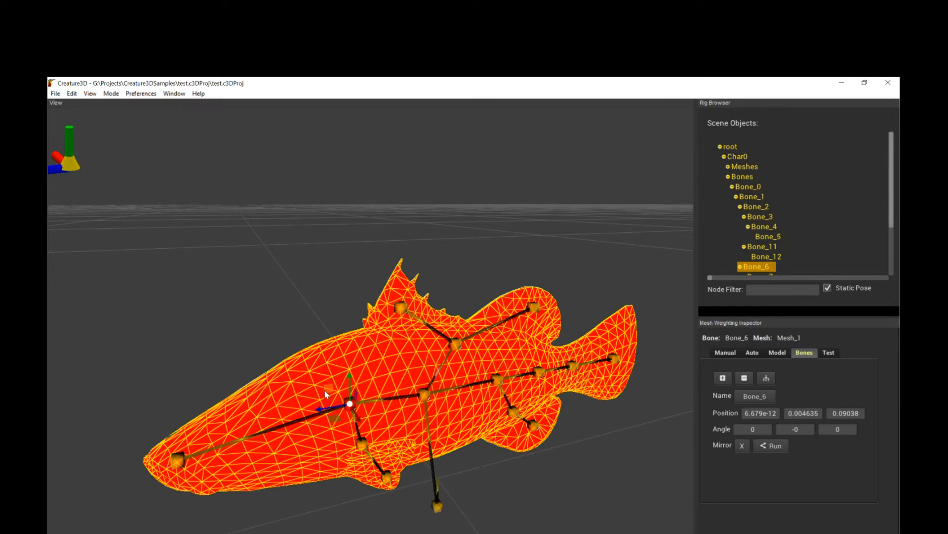
{"action": "left_click_drag", "start_coordinate": [445, 415], "coordinate": [457, 414], "text": "alt"}
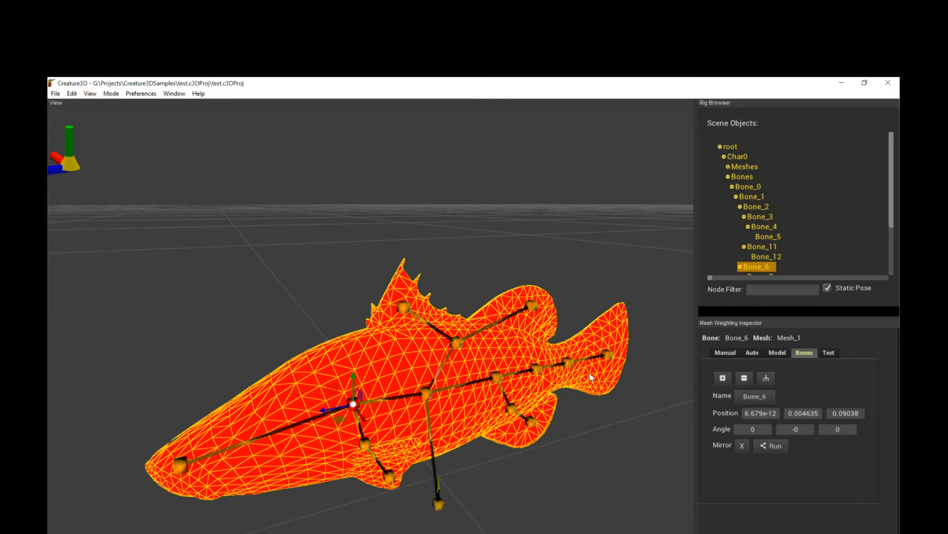
{"action": "left_click", "coordinate": [733, 355]}
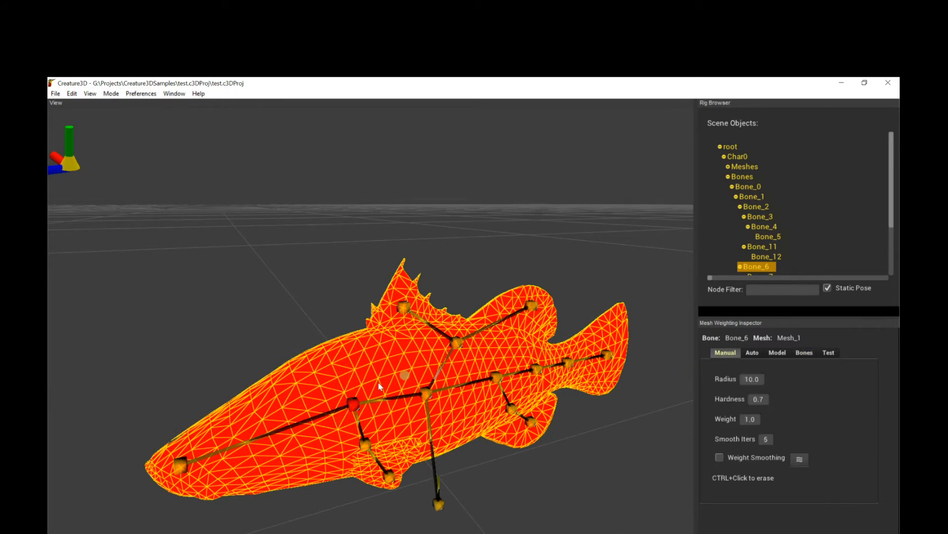
{"action": "left_click", "coordinate": [752, 353]}
{"action": "left_click_drag", "start_coordinate": [510, 459], "coordinate": [486, 442], "text": "alt"}
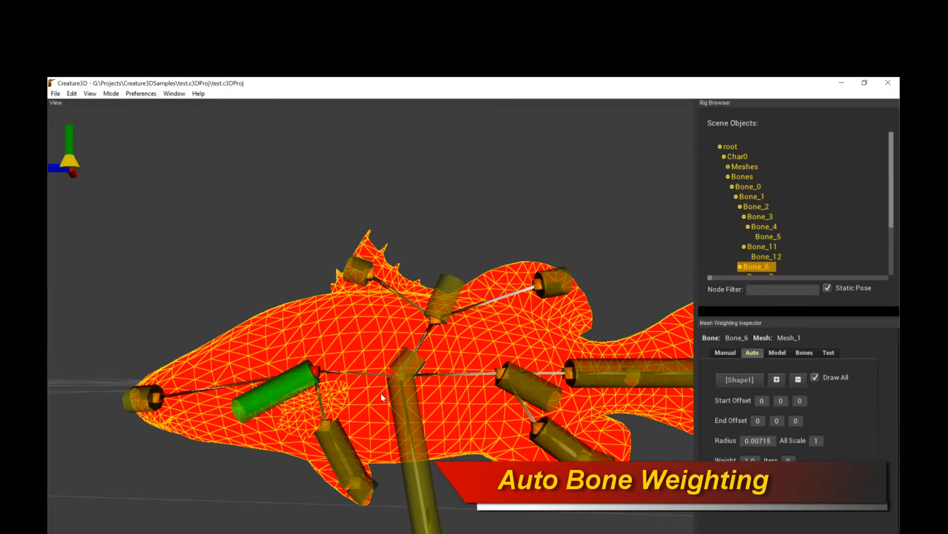
Examine the automatic weighting shapes around the fish's bones and compare them with the manual weighting view.
{"action": "left_click_drag", "start_coordinate": [489, 401], "coordinate": [469, 418], "text": "alt"}
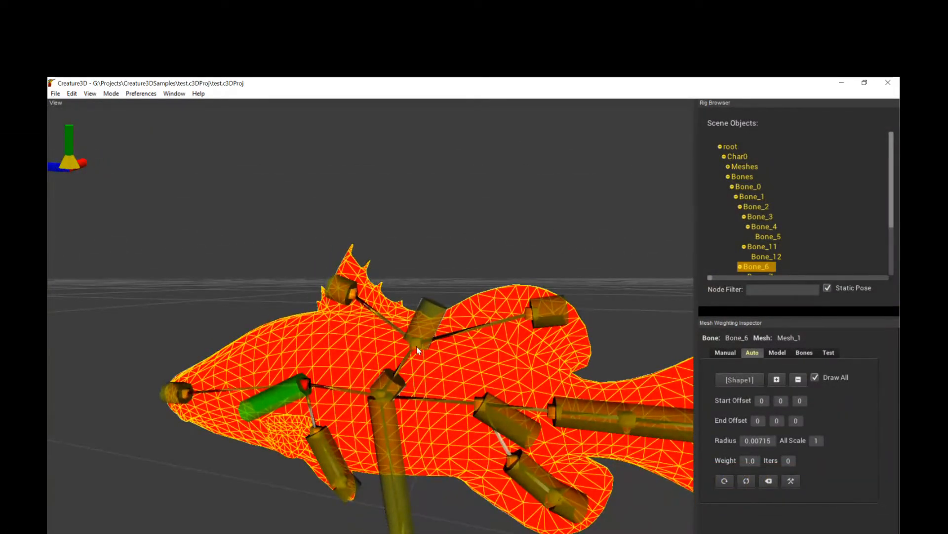
{"action": "left_click_drag", "start_coordinate": [437, 420], "coordinate": [455, 357], "text": "alt"}
{"action": "left_click_drag", "start_coordinate": [444, 396], "coordinate": [488, 411], "text": "alt"}
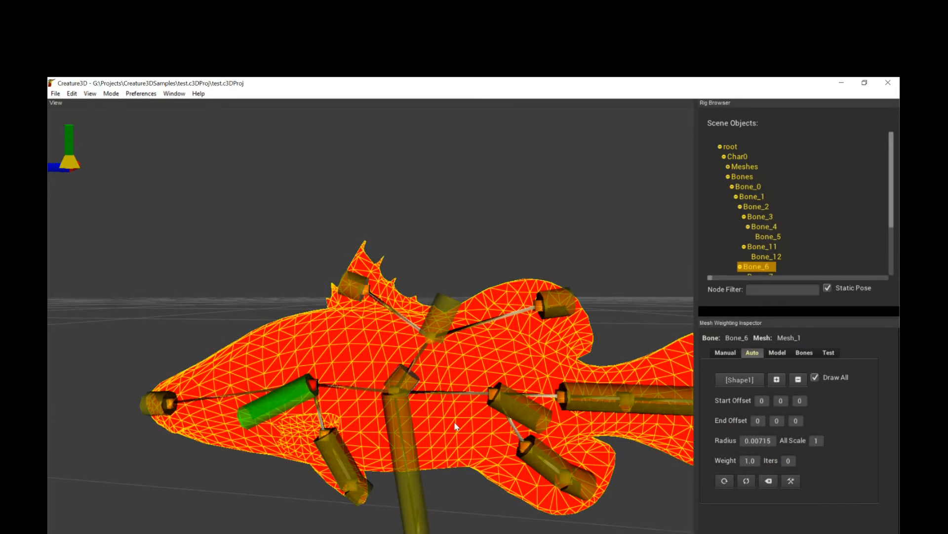
{"action": "left_click_drag", "start_coordinate": [455, 424], "coordinate": [460, 428], "text": "alt"}
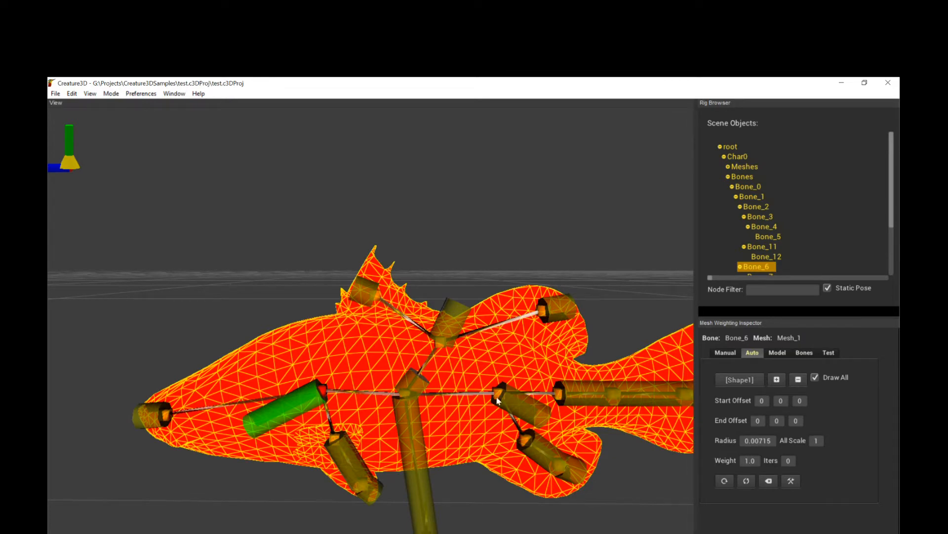
{"action": "left_click", "coordinate": [714, 354]}
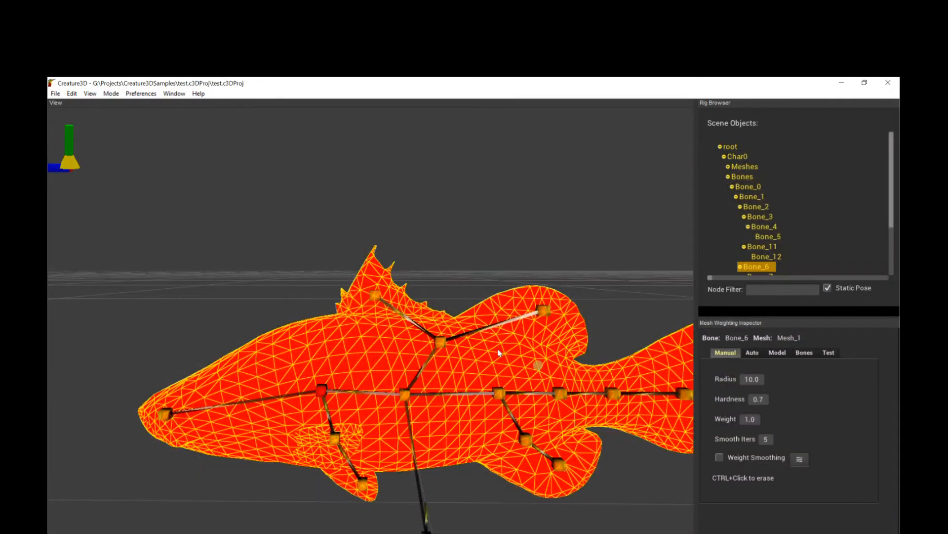
{"action": "left_click", "coordinate": [751, 352]}
{"action": "middle_click_drag", "start_coordinate": [434, 421], "coordinate": [431, 400]}
{"action": "middle_click_drag", "start_coordinate": [487, 451], "coordinate": [482, 438]}
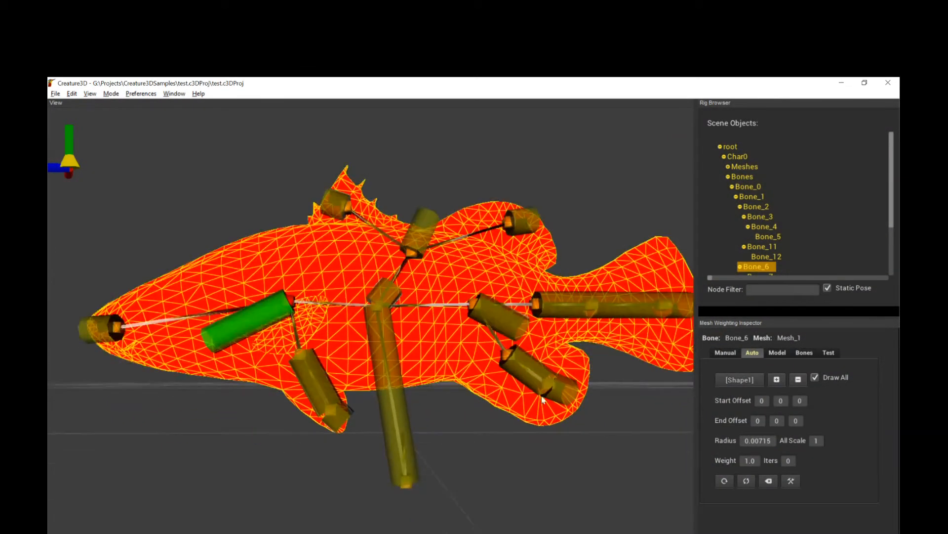
Step through the bones in the hierarchy with all weighting shapes drawn, finishing on Bone_1.
{"action": "left_click", "coordinate": [748, 186]}
{"action": "left_click", "coordinate": [742, 176]}
{"action": "middle_click_drag", "start_coordinate": [602, 343], "coordinate": [591, 280]}
{"action": "scroll", "coordinate": [590, 282], "scroll_direction": "down", "scroll_amount": 3}
{"action": "left_click", "coordinate": [743, 188]}
{"action": "key", "text": "Down"}
{"action": "key", "text": "Down"}
{"action": "key", "text": "Down"}
{"action": "key", "text": "Down"}
{"action": "key", "text": "Down"}
{"action": "key", "text": "Down"}
{"action": "key", "text": "Down"}
{"action": "key", "text": "Down"}
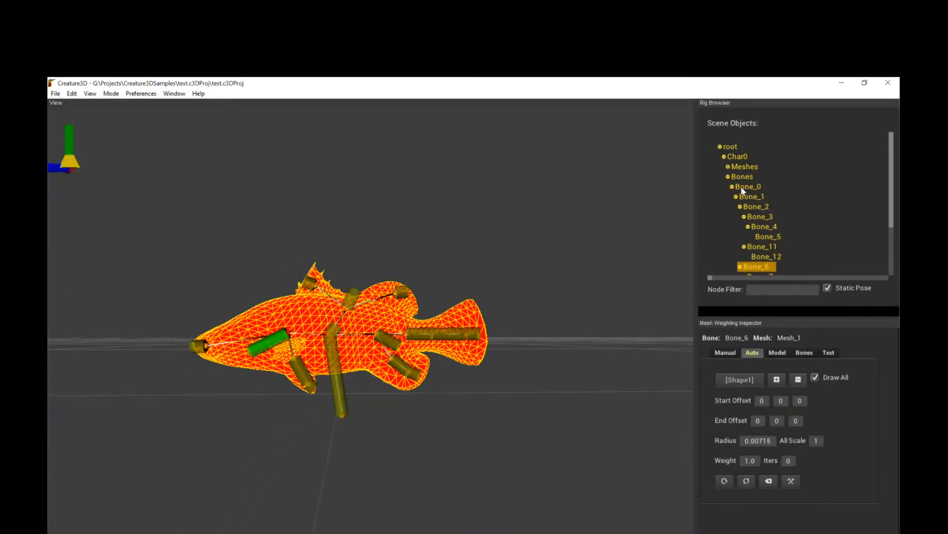
{"action": "key", "text": "Up"}
{"action": "key", "text": "Up"}
{"action": "key", "text": "Up"}
{"action": "key", "text": "Up"}
{"action": "key", "text": "Up"}
{"action": "key", "text": "Up"}
{"action": "key", "text": "Up"}
{"action": "key", "text": "Up"}
{"action": "key", "text": "Up"}
{"action": "key", "text": "Down"}
{"action": "key", "text": "Down"}
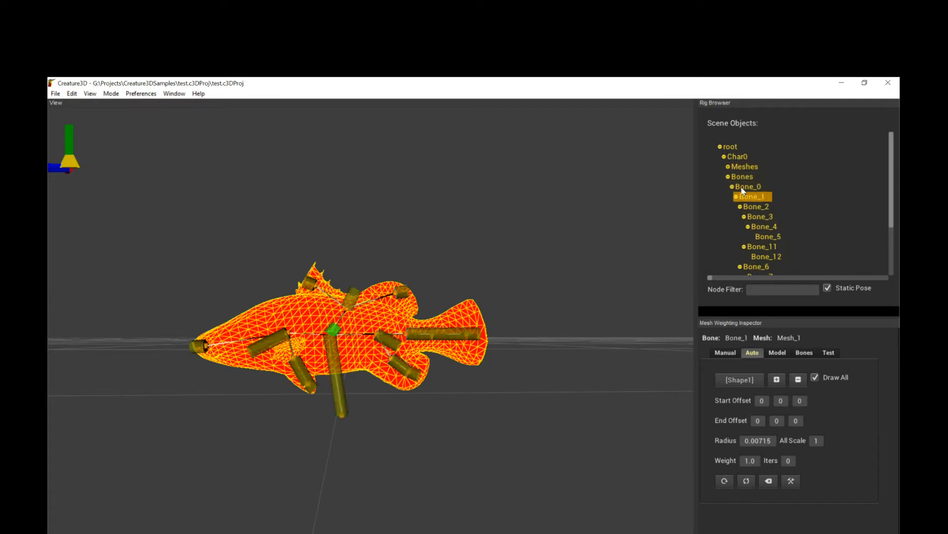
Turn off drawing of all weighting shapes, inspect Bone_2's and Bone_0's shapes individually, and turn the drawing of all shapes back on.
{"action": "left_click", "coordinate": [815, 378]}
{"action": "key", "text": "Down"}
{"action": "key", "text": "Down"}
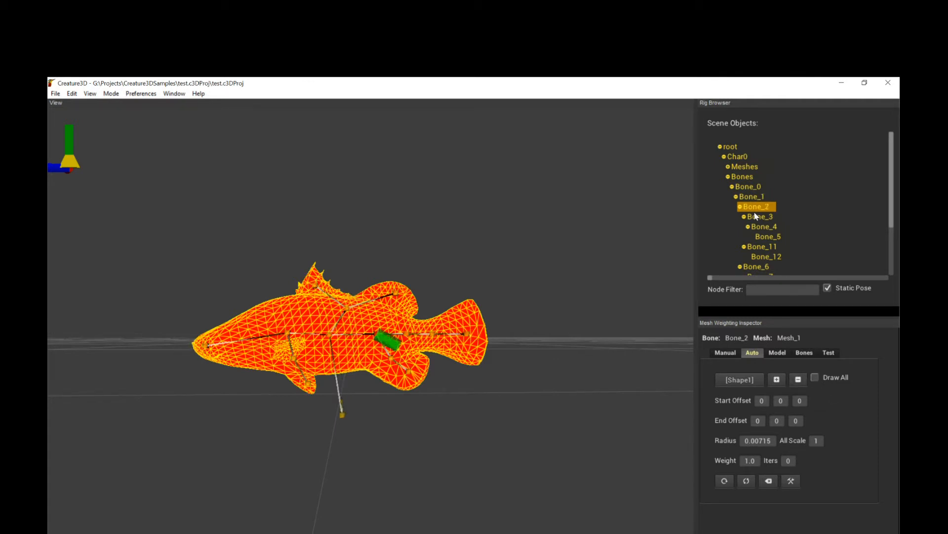
{"action": "key", "text": "Up"}
{"action": "key", "text": "Up"}
{"action": "key", "text": "Up"}
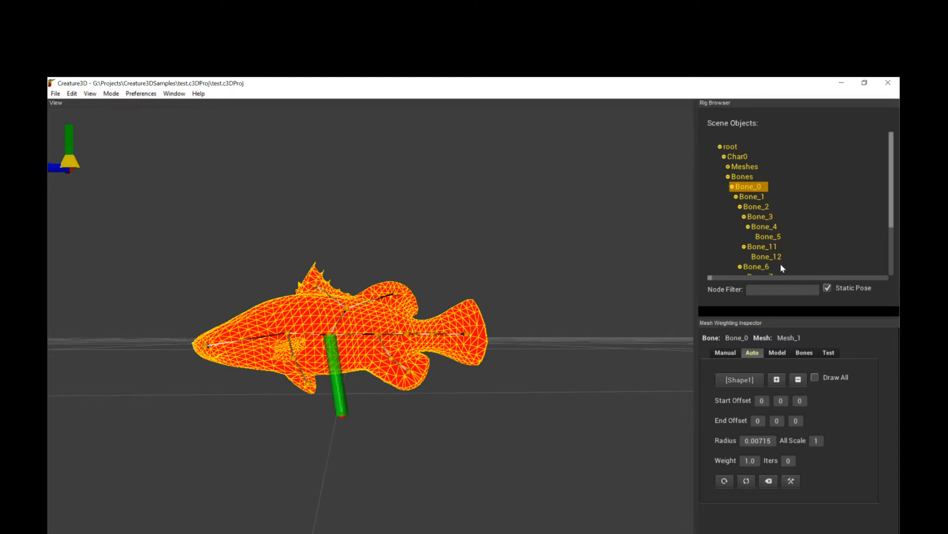
{"action": "left_click", "coordinate": [817, 377]}
Set the weighting radius of root bone Bone_0 to 0.00001.
{"action": "middle_click_drag", "start_coordinate": [475, 362], "coordinate": [482, 363], "text": "alt"}
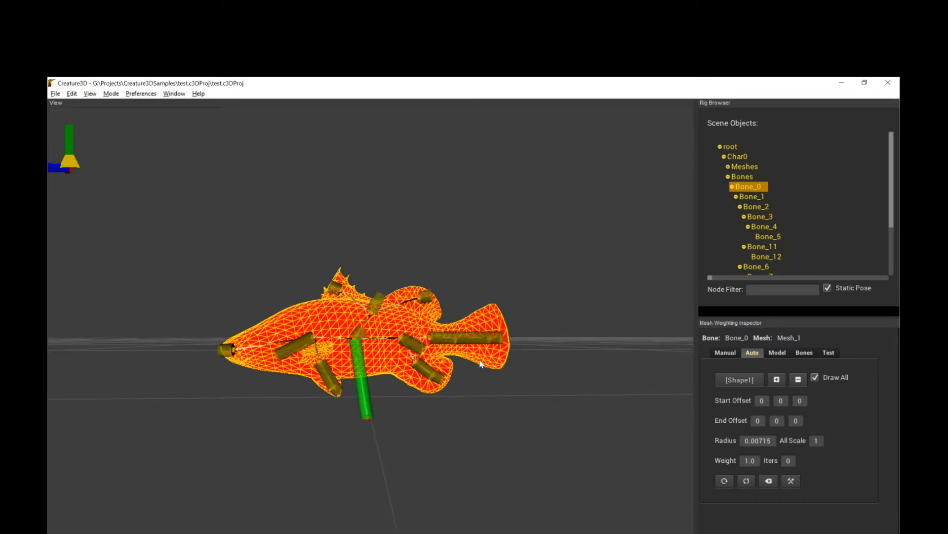
{"action": "right_click_drag", "start_coordinate": [481, 363], "coordinate": [484, 363], "text": "alt"}
{"action": "scroll", "coordinate": [483, 363], "scroll_direction": "up", "scroll_amount": 3}
{"action": "left_click_drag", "start_coordinate": [483, 363], "coordinate": [483, 367], "text": "alt"}
{"action": "scroll", "coordinate": [483, 367], "scroll_direction": "up", "scroll_amount": 3}
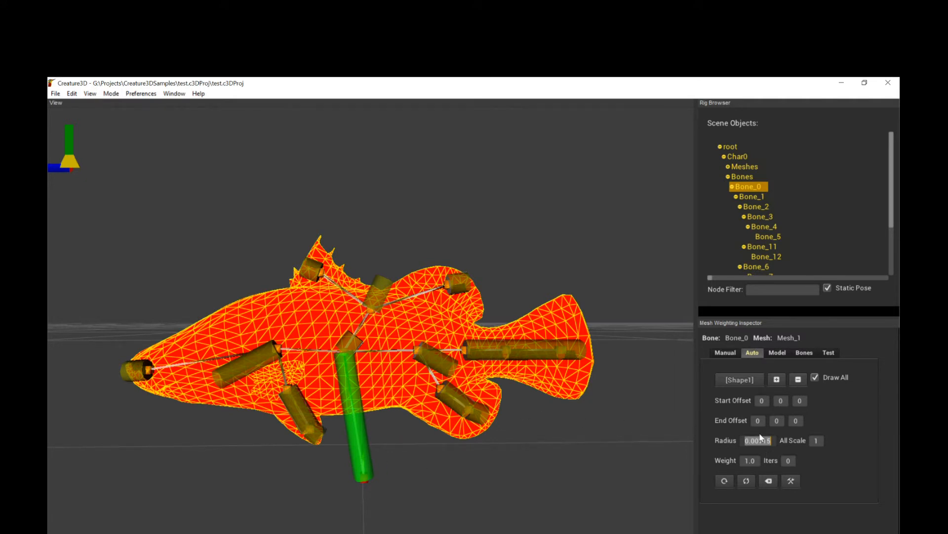
{"action": "type", "text": "0.00001"}
{"action": "key", "text": "Return"}
{"action": "mouse_move", "coordinate": [383, 385]}
{"action": "left_mouse_down", "text": "alt"}
{"action": "mouse_move", "coordinate": [341, 395]}
{"action": "mouse_move", "coordinate": [384, 405]}
{"action": "mouse_move", "coordinate": [379, 385]}
{"action": "left_mouse_up", "text": "alt"}
{"action": "left_click_drag", "start_coordinate": [328, 367], "coordinate": [359, 348], "text": "alt"}
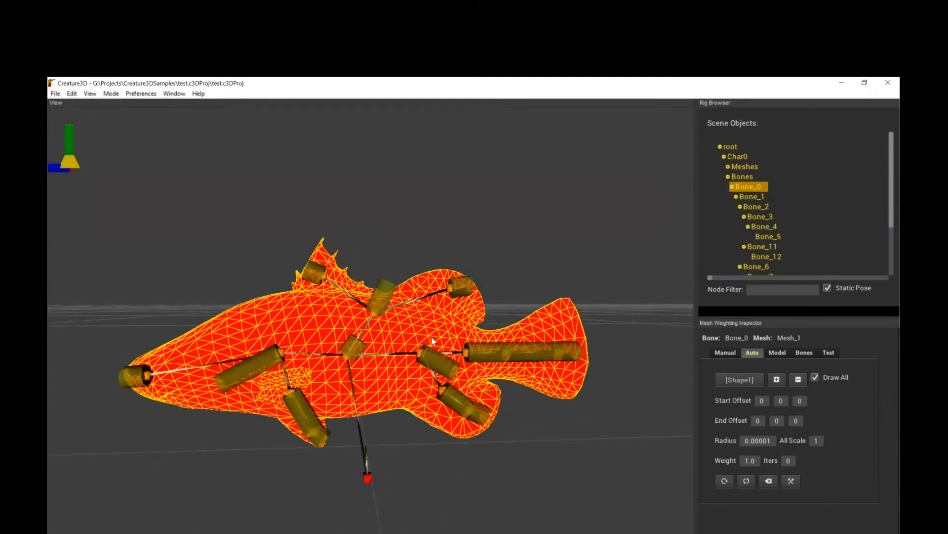
{"action": "left_click_drag", "start_coordinate": [504, 377], "coordinate": [500, 376], "text": "alt"}
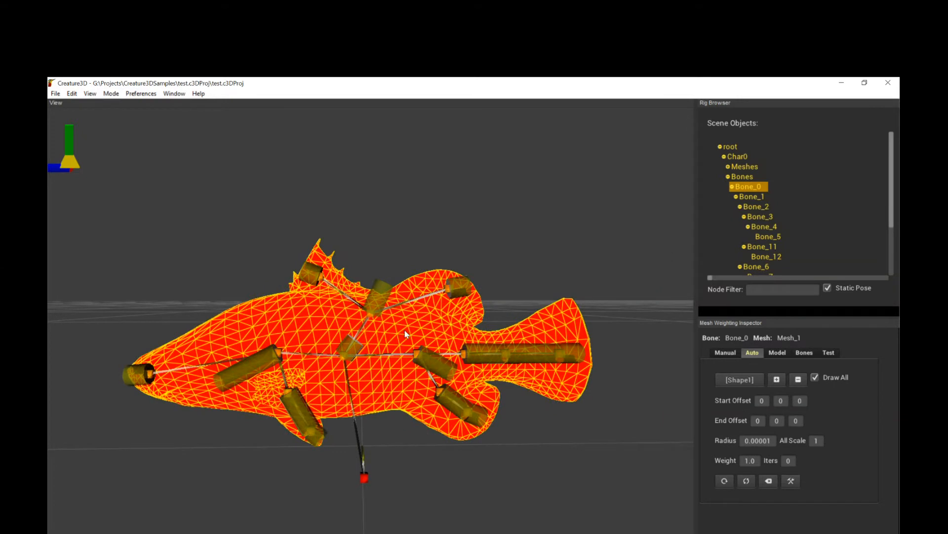
Enlarge the weighting shapes of the bones with the overall scale, trying 1.5 and settling on 3.
{"action": "left_click", "coordinate": [449, 291]}
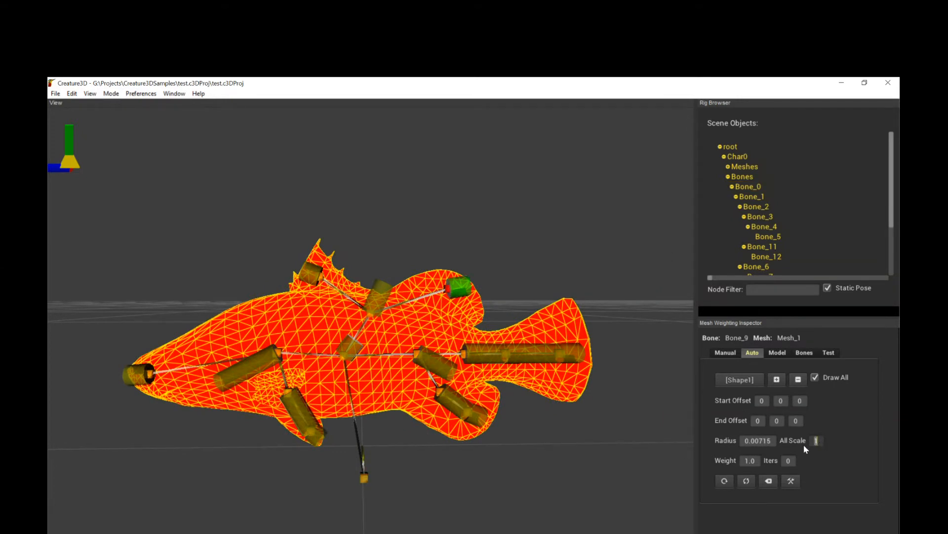
{"action": "key", "text": "Return"}
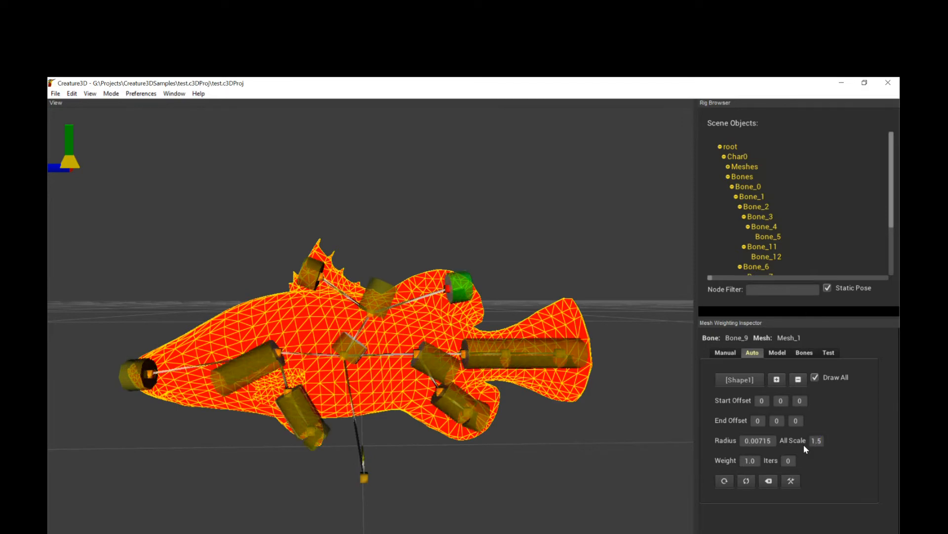
{"action": "type", "text": "3"}
{"action": "key", "text": "Return"}
{"action": "left_click_drag", "start_coordinate": [565, 386], "coordinate": [366, 357], "text": "alt"}
{"action": "scroll", "coordinate": [407, 371], "scroll_direction": "down", "scroll_amount": 3}
{"action": "scroll", "coordinate": [447, 367], "scroll_direction": "up", "scroll_amount": 6}
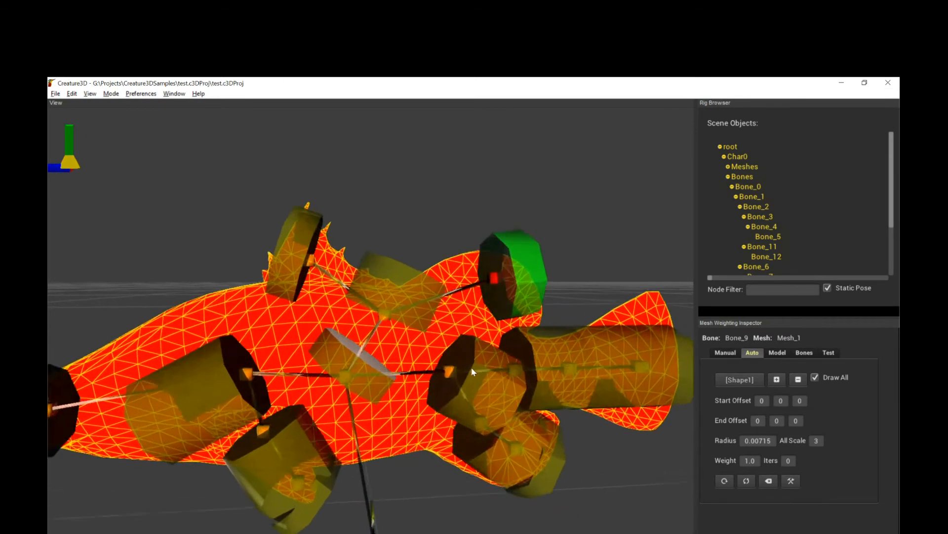
{"action": "scroll", "coordinate": [472, 367], "scroll_direction": "up", "scroll_amount": 2}
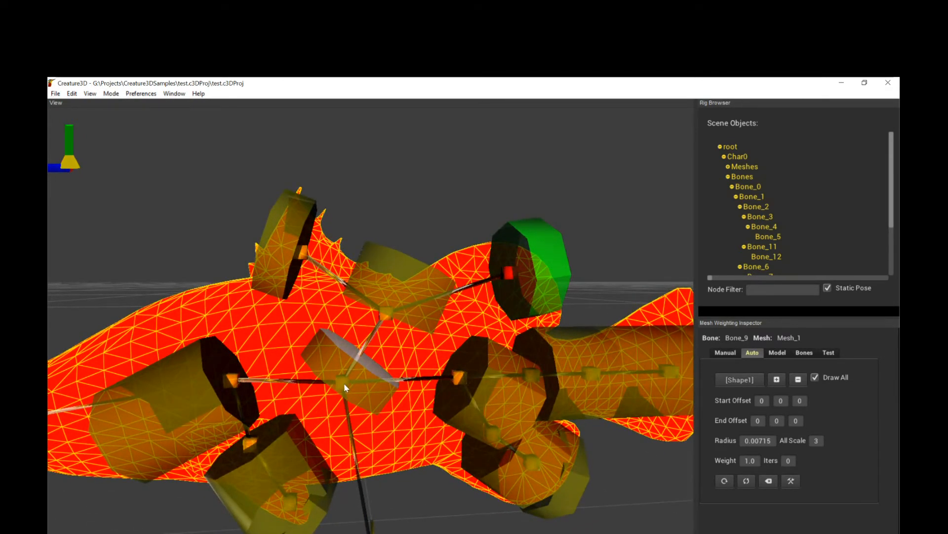
{"action": "key", "text": "alt"}
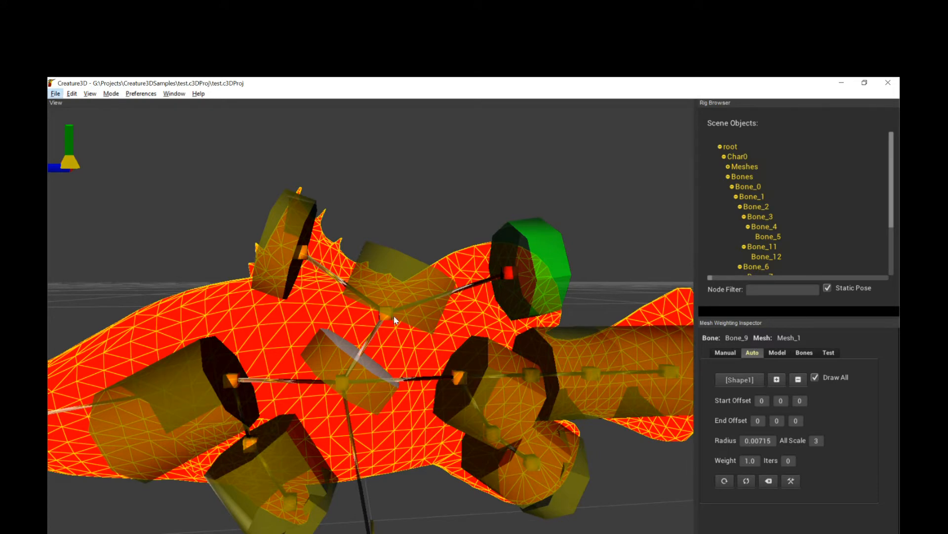
Extend Bone_1's weighting shape through the body with a third-axis start offset of 0.1 and end offset of 0.05.
{"action": "left_click", "coordinate": [341, 385]}
{"action": "left_click_drag", "start_coordinate": [342, 385], "coordinate": [411, 402], "text": "alt"}
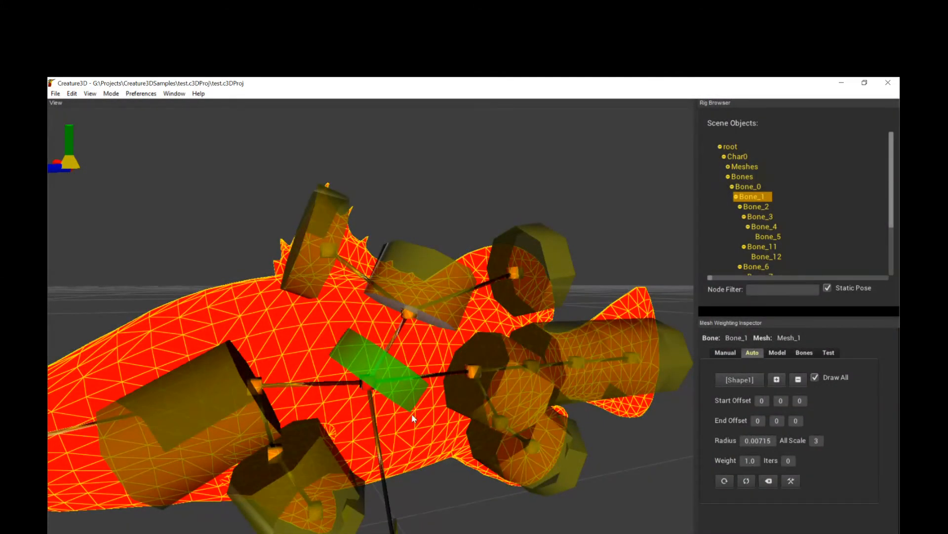
{"action": "left_click_drag", "start_coordinate": [413, 415], "coordinate": [425, 415], "text": "alt"}
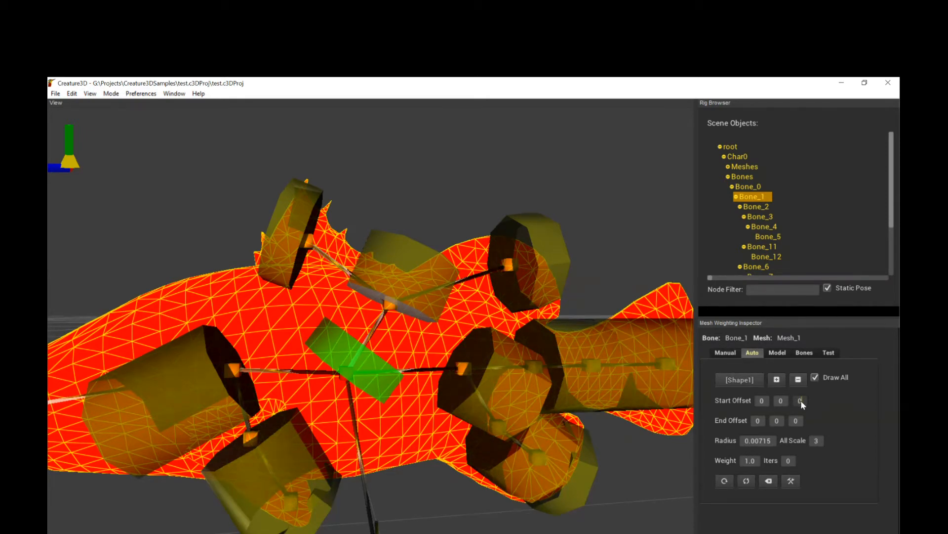
{"action": "type", "text": "1"}
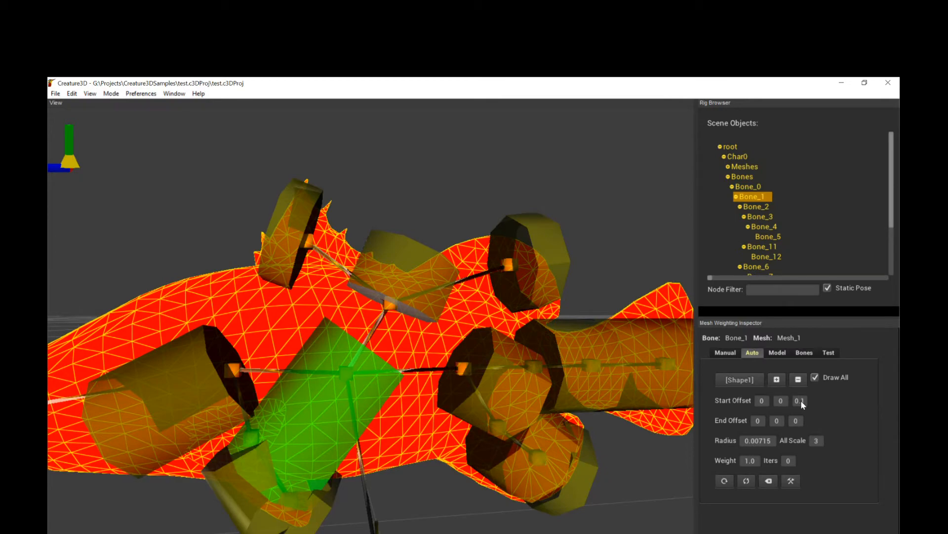
{"action": "left_click_drag", "start_coordinate": [352, 497], "coordinate": [332, 384], "text": "alt"}
{"action": "left_click_drag", "start_coordinate": [259, 427], "coordinate": [457, 414], "text": "alt"}
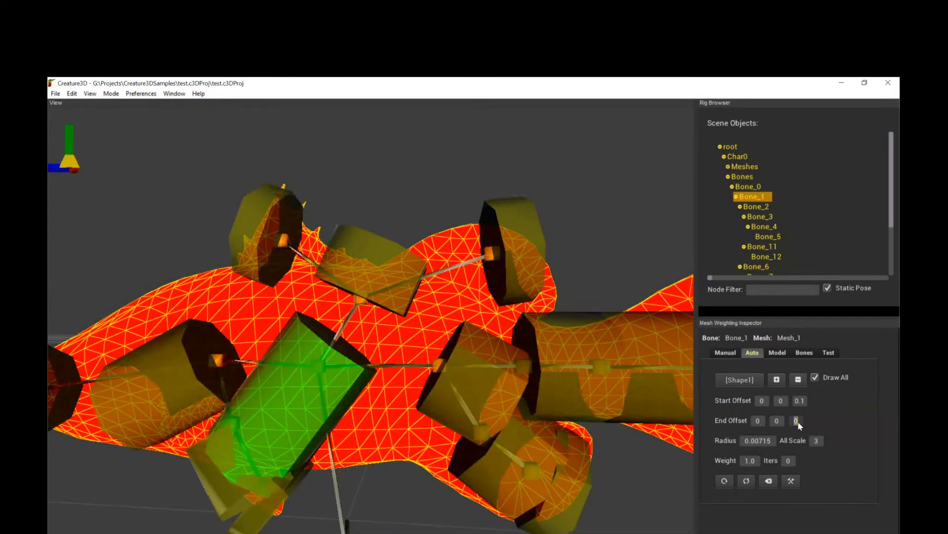
{"action": "left_click", "coordinate": [799, 421]}
{"action": "type", "text": ".05"}
{"action": "left_click_drag", "start_coordinate": [500, 408], "coordinate": [455, 402], "text": "alt"}
Set the third start offset value of Bone_10's weighting shape in the front dorsal fin to 0.05.
{"action": "left_click", "coordinate": [312, 243]}
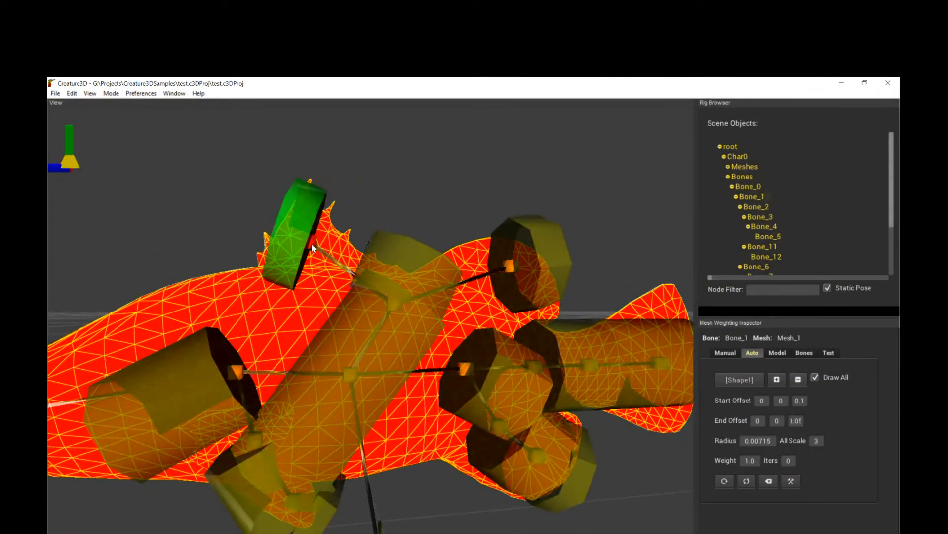
{"action": "left_click", "coordinate": [802, 399]}
{"action": "type", "text": ".0071"}
{"action": "key", "text": "Return"}
{"action": "double_click", "coordinate": [802, 399]}
{"action": "type", "text": "0.05"}
{"action": "key", "text": "Return"}
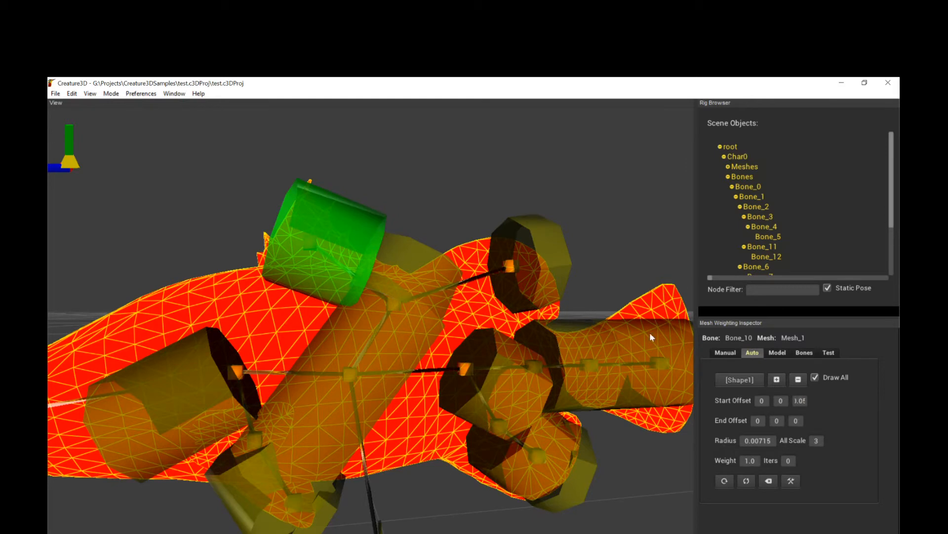
Extend Bone_9's weighting shape in the rear dorsal fin, trying a third start offset value of 0.05 and settling on 0.08.
{"action": "left_click", "coordinate": [512, 273]}
{"action": "left_click_drag", "start_coordinate": [512, 273], "coordinate": [663, 398], "text": "alt"}
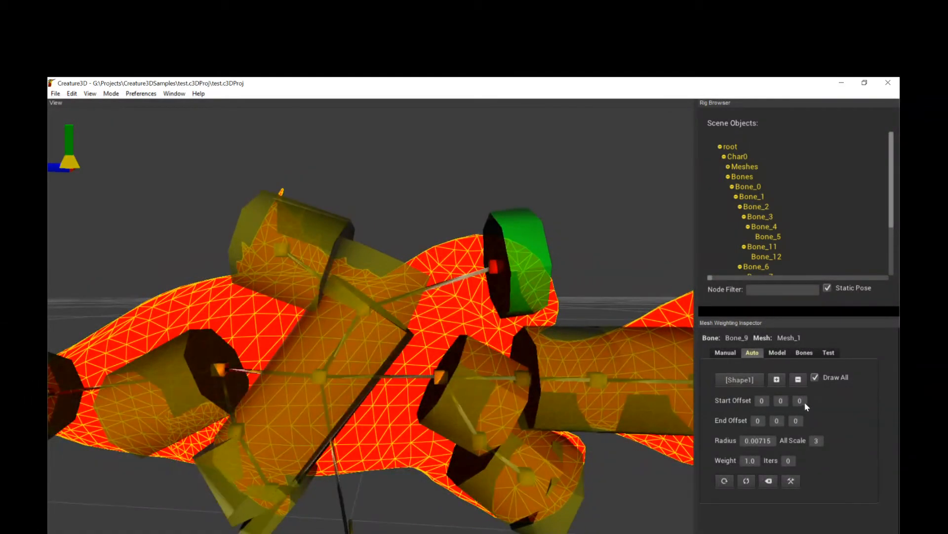
{"action": "type", "text": "0.05"}
{"action": "key", "text": "Return"}
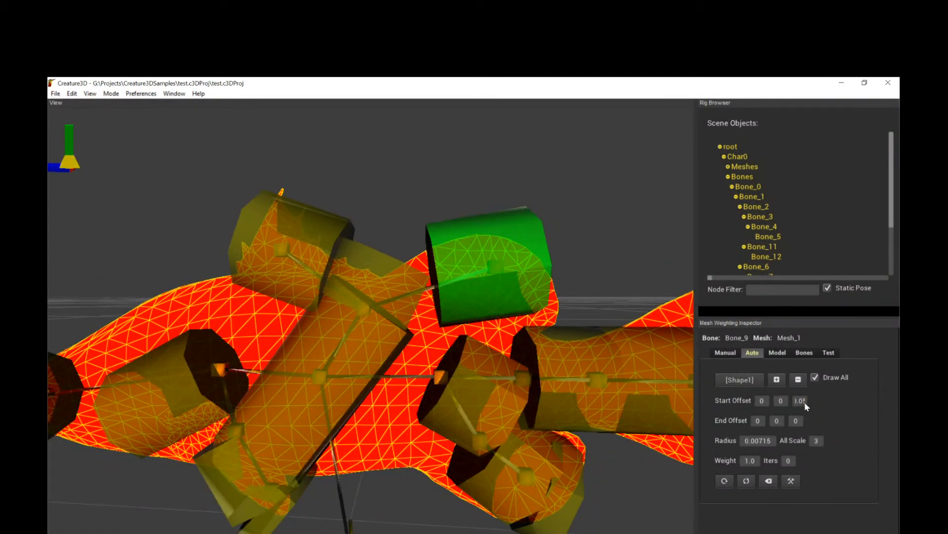
{"action": "double_click", "coordinate": [800, 402]}
{"action": "type", "text": "1.08"}
{"action": "key", "text": "Return"}
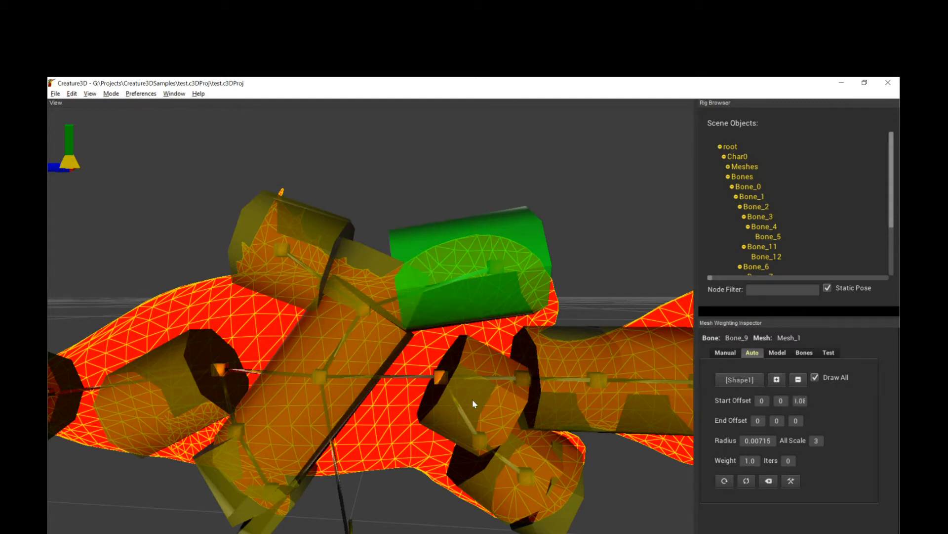
Extend Bone_2's weighting shape in the rear body by setting its third start offset value to 0.05.
{"action": "left_click", "coordinate": [439, 378]}
{"action": "left_click_drag", "start_coordinate": [553, 407], "coordinate": [530, 415], "text": "alt"}
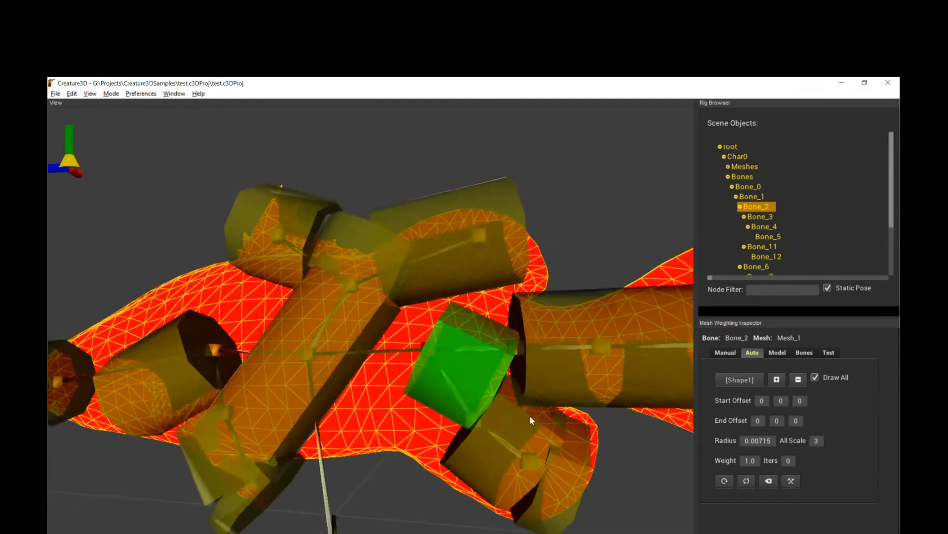
{"action": "left_click", "coordinate": [800, 402]}
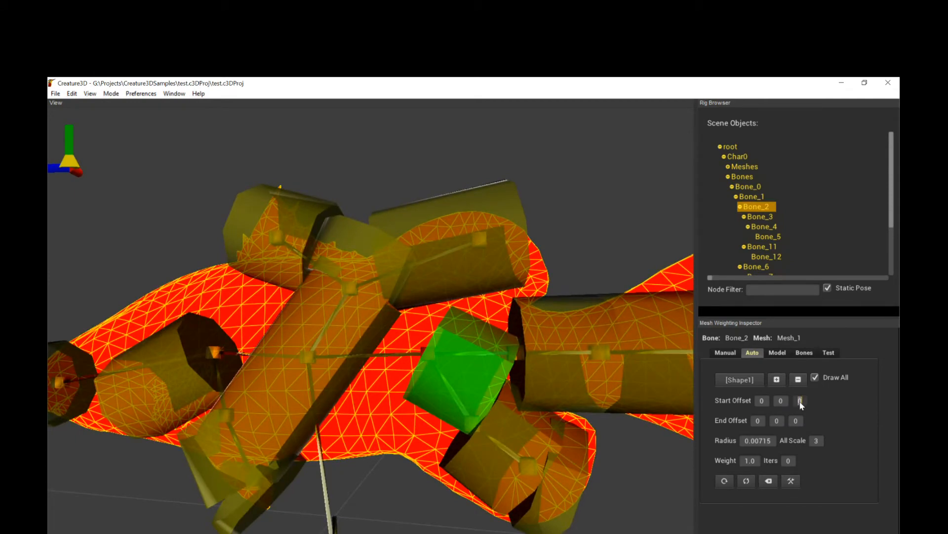
{"action": "type", "text": "0.05"}
{"action": "key", "text": "Return"}
Extend Bone_6's weighting shape in the front body with a third start offset value of 0.1 and third end offset value of 0.05.
{"action": "left_click_drag", "start_coordinate": [568, 419], "coordinate": [333, 338], "text": "alt"}
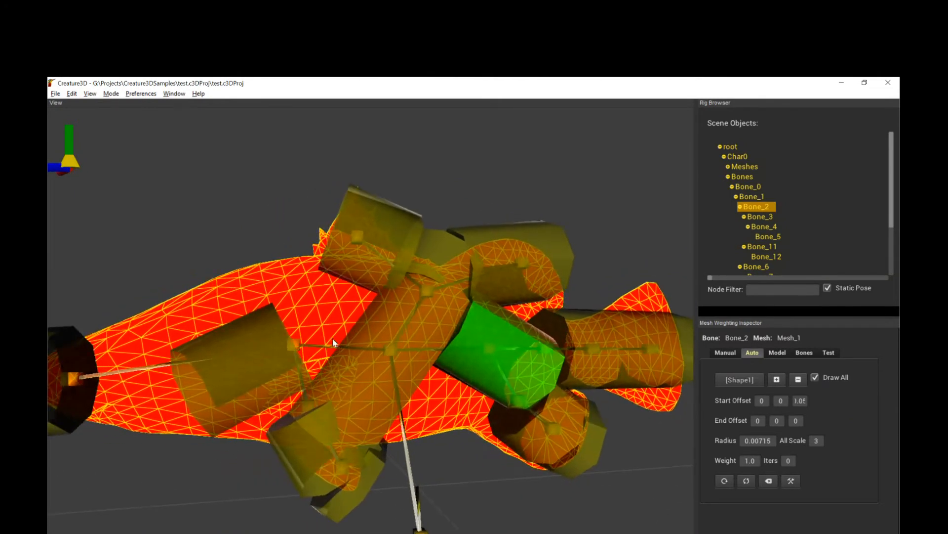
{"action": "left_click", "coordinate": [295, 345]}
{"action": "left_click", "coordinate": [799, 402]}
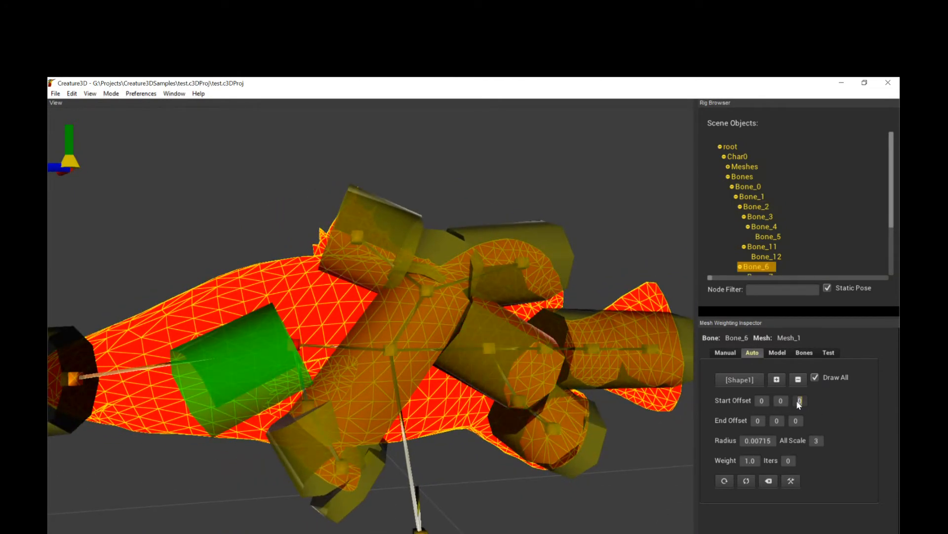
{"action": "type", "text": ".1"}
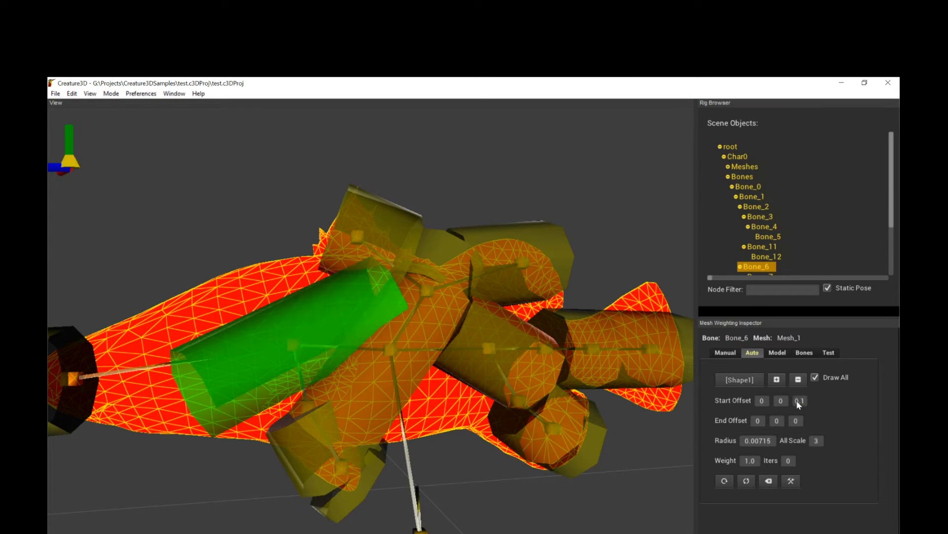
{"action": "left_click", "coordinate": [796, 421]}
{"action": "type", "text": ".05"}
Extend Bone_7's weighting shape at the fish's snout by setting its third start offset value to 0.05.
{"action": "middle_click_drag", "start_coordinate": [420, 395], "coordinate": [531, 395]}
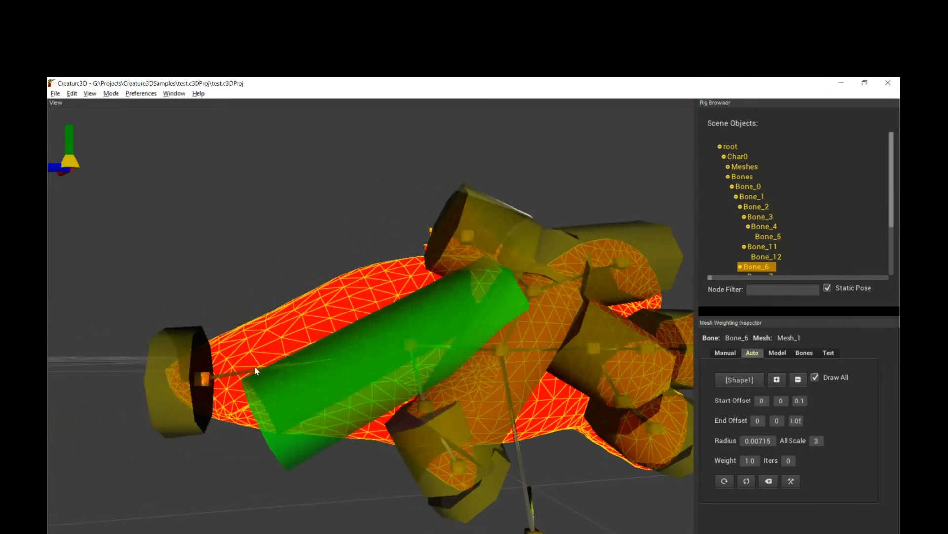
{"action": "left_click", "coordinate": [209, 378]}
{"action": "left_click", "coordinate": [799, 401]}
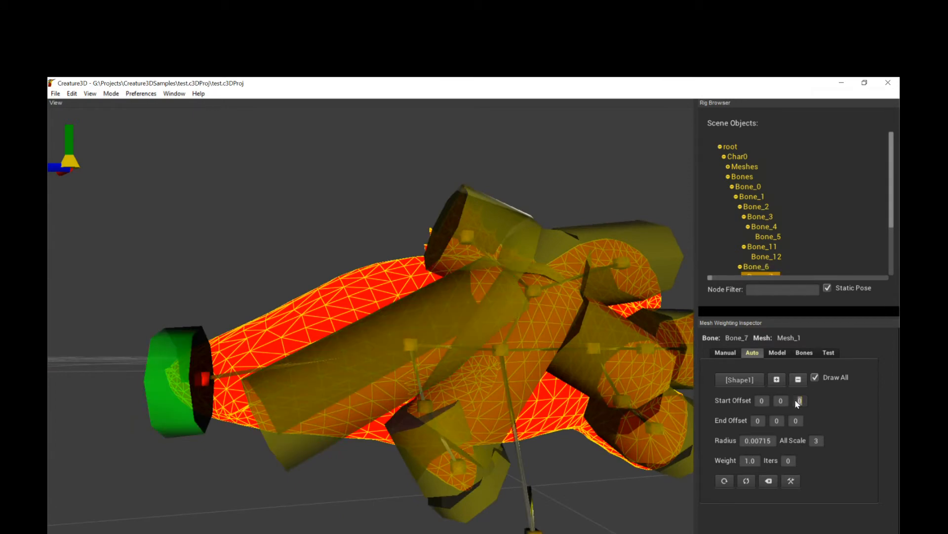
{"action": "key", "text": "Return"}
Enlarge all weighting shapes with the overall scale, trying 5 and settling on 4.5, and run the automatic weighting.
{"action": "mouse_move", "coordinate": [535, 430]}
{"action": "left_mouse_down", "text": "alt"}
{"action": "mouse_move", "coordinate": [532, 416]}
{"action": "mouse_move", "coordinate": [526, 432]}
{"action": "left_mouse_up", "text": "alt"}
{"action": "left_click_drag", "start_coordinate": [588, 407], "coordinate": [547, 408], "text": "alt"}
{"action": "scroll", "coordinate": [536, 406], "scroll_direction": "down", "scroll_amount": 8}
{"action": "middle_click_drag", "start_coordinate": [529, 409], "coordinate": [527, 444]}
{"action": "scroll", "coordinate": [462, 387], "scroll_direction": "up", "scroll_amount": 4}
{"action": "middle_click_drag", "start_coordinate": [461, 387], "coordinate": [463, 379]}
{"action": "scroll", "coordinate": [466, 389], "scroll_direction": "up", "scroll_amount": 5}
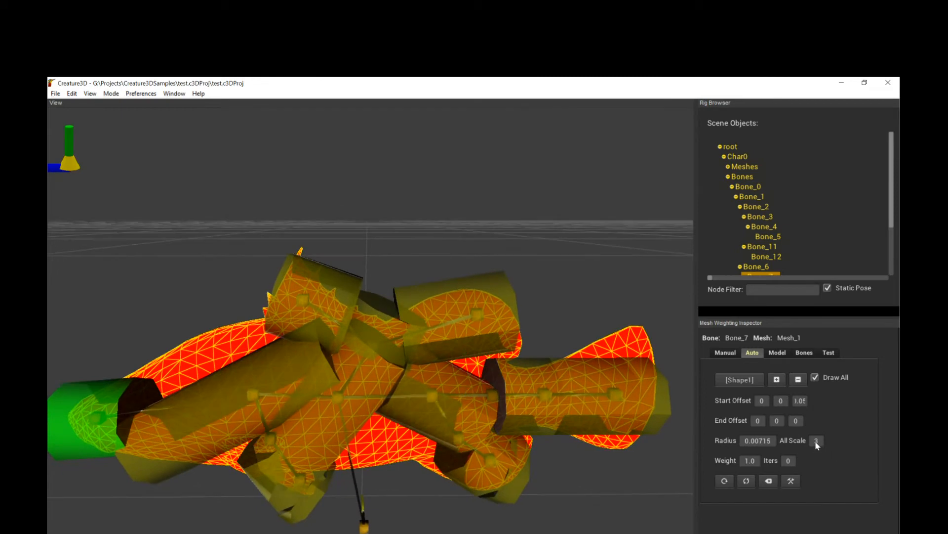
{"action": "type", "text": "5"}
{"action": "key", "text": "Return"}
{"action": "scroll", "coordinate": [449, 419], "scroll_direction": "up", "scroll_amount": 3}
{"action": "mouse_move", "coordinate": [449, 419]}
{"action": "middle_mouse_down"}
{"action": "mouse_move", "coordinate": [449, 387]}
{"action": "mouse_move", "coordinate": [479, 413]}
{"action": "mouse_move", "coordinate": [453, 394]}
{"action": "mouse_move", "coordinate": [431, 428]}
{"action": "mouse_move", "coordinate": [515, 421]}
{"action": "mouse_move", "coordinate": [446, 407]}
{"action": "mouse_move", "coordinate": [468, 419]}
{"action": "middle_mouse_up"}
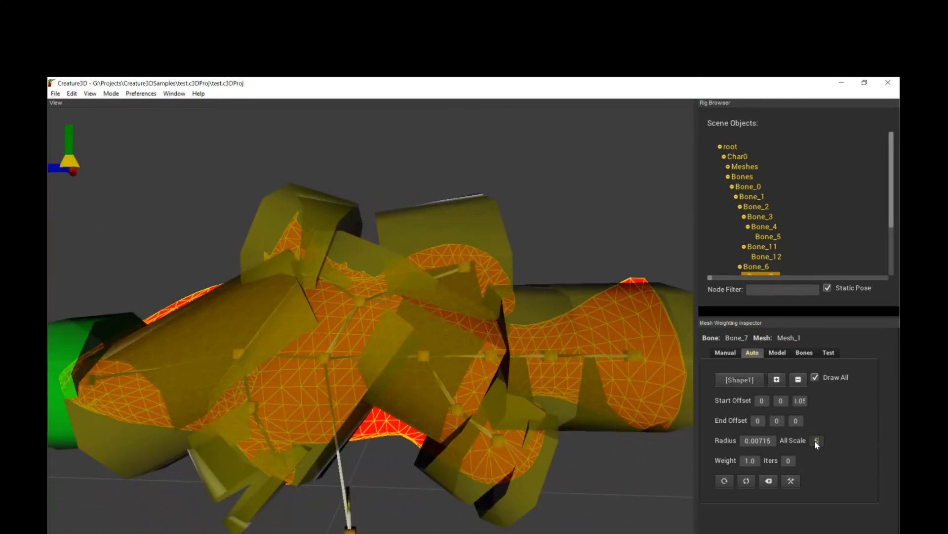
{"action": "type", "text": "4.5"}
{"action": "key", "text": "Return"}
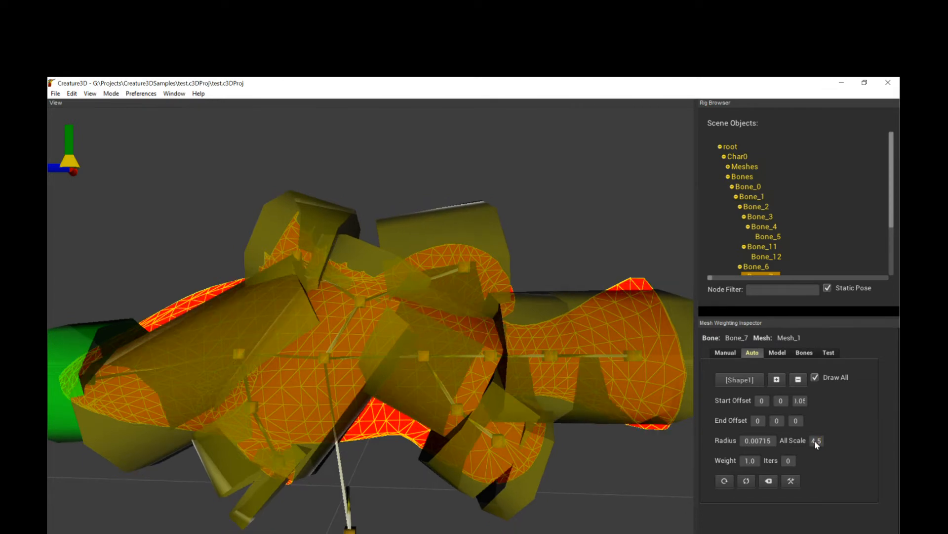
{"action": "mouse_move", "coordinate": [472, 434]}
{"action": "middle_mouse_down"}
{"action": "mouse_move", "coordinate": [472, 411]}
{"action": "mouse_move", "coordinate": [488, 434]}
{"action": "mouse_move", "coordinate": [466, 440]}
{"action": "middle_mouse_up"}
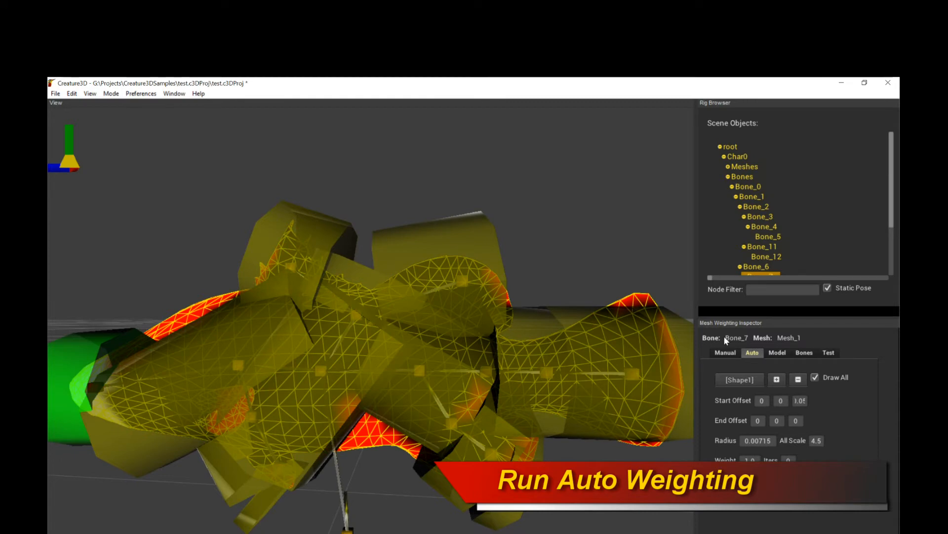
Switch to manual weighting and examine the computed weights of Bone_1, Bone_8, Bone_6 and Bone_7 along the body and head.
{"action": "left_click", "coordinate": [725, 352]}
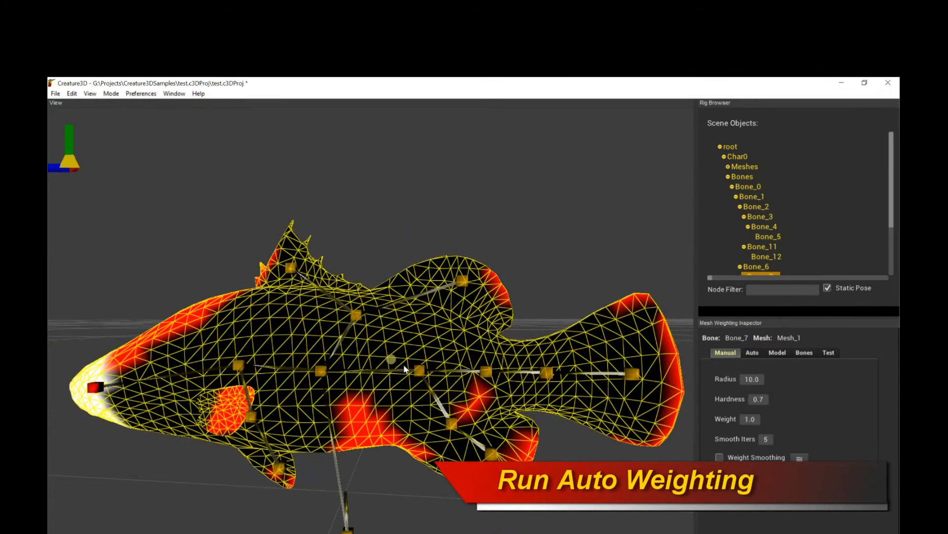
{"action": "left_click", "coordinate": [423, 371]}
{"action": "left_click", "coordinate": [320, 370]}
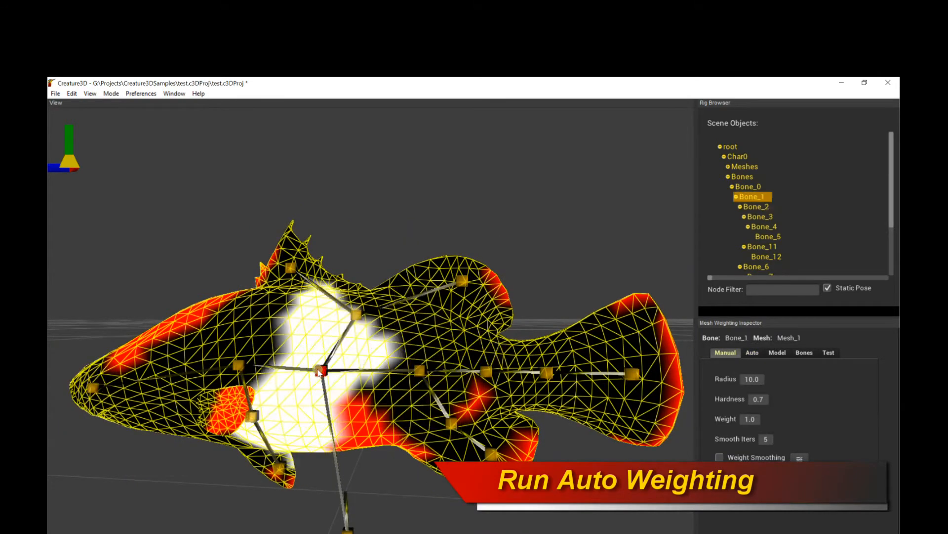
{"action": "left_click", "coordinate": [354, 315]}
{"action": "middle_click_drag", "start_coordinate": [354, 318], "coordinate": [373, 336]}
{"action": "left_click", "coordinate": [310, 289]}
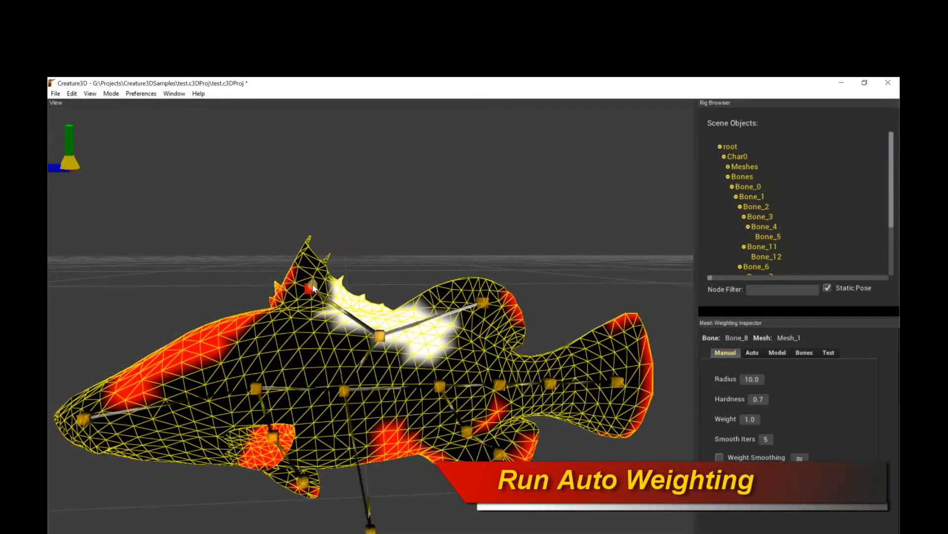
{"action": "left_click", "coordinate": [259, 402]}
{"action": "middle_click_drag", "start_coordinate": [259, 402], "coordinate": [97, 453]}
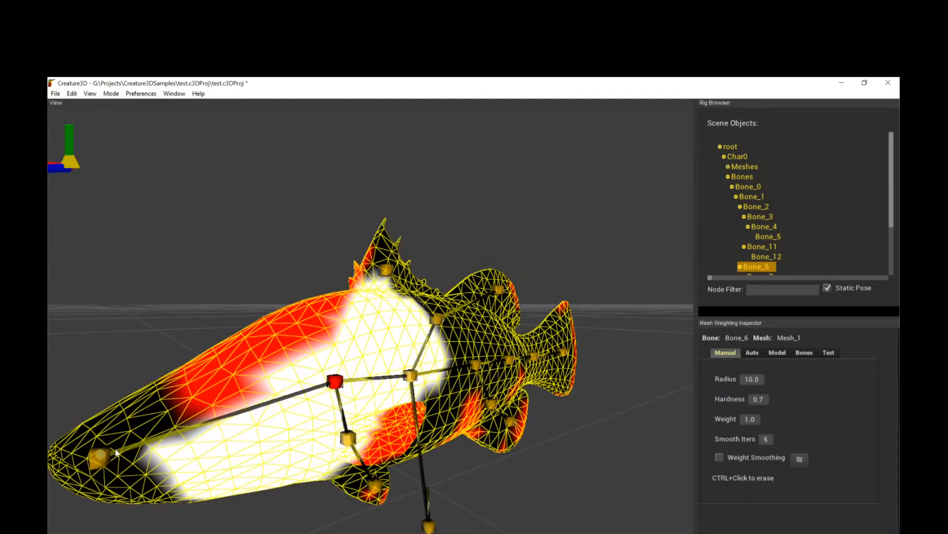
{"action": "left_click", "coordinate": [98, 457]}
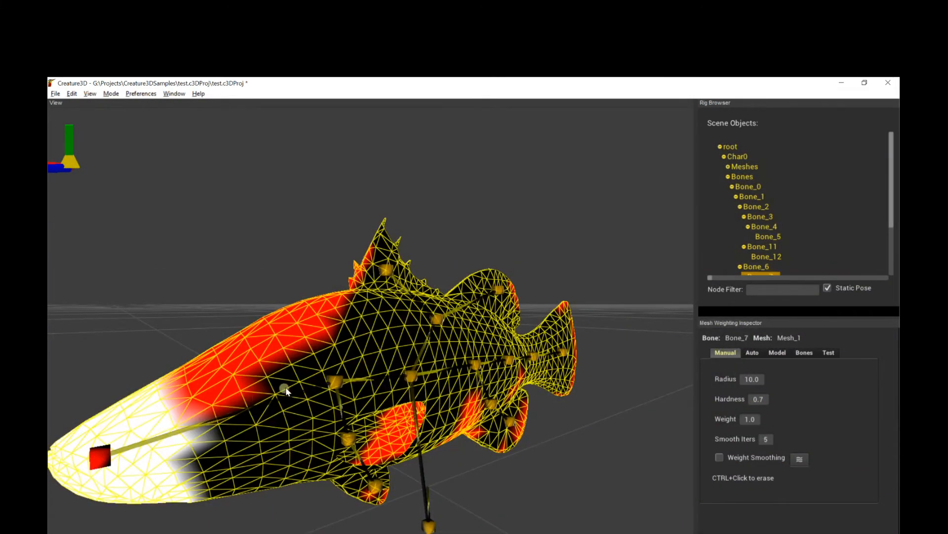
Examine the weights of the tail bones, Bone_9 in the rear dorsal fin and Bone_6, looking for unweighted red areas.
{"action": "middle_click_drag", "start_coordinate": [286, 391], "coordinate": [379, 391]}
{"action": "middle_click_drag", "start_coordinate": [330, 439], "coordinate": [494, 365]}
{"action": "left_click", "coordinate": [490, 353]}
{"action": "left_click", "coordinate": [486, 350]}
{"action": "left_click", "coordinate": [596, 346]}
{"action": "middle_click_drag", "start_coordinate": [581, 373], "coordinate": [293, 360]}
{"action": "left_click", "coordinate": [422, 309]}
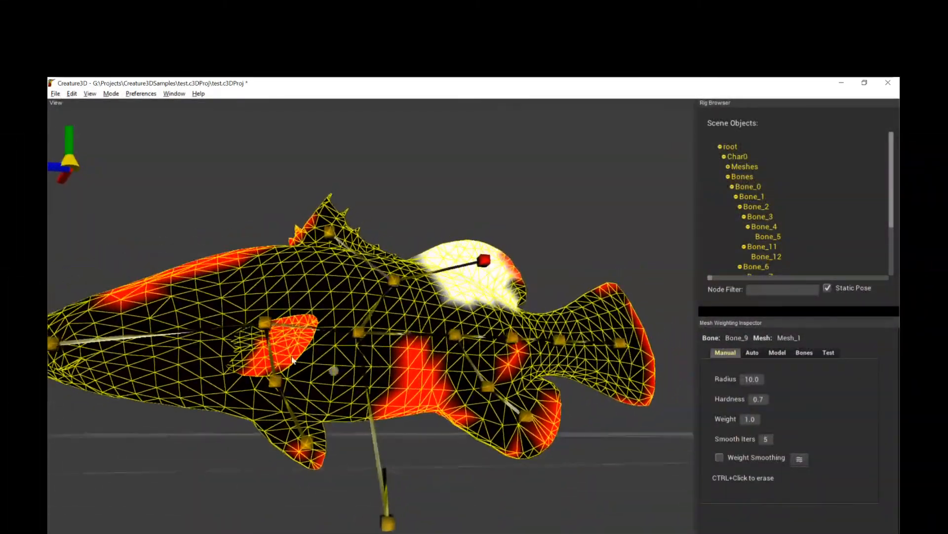
{"action": "left_click", "coordinate": [262, 324]}
{"action": "middle_click_drag", "start_coordinate": [262, 324], "coordinate": [438, 402]}
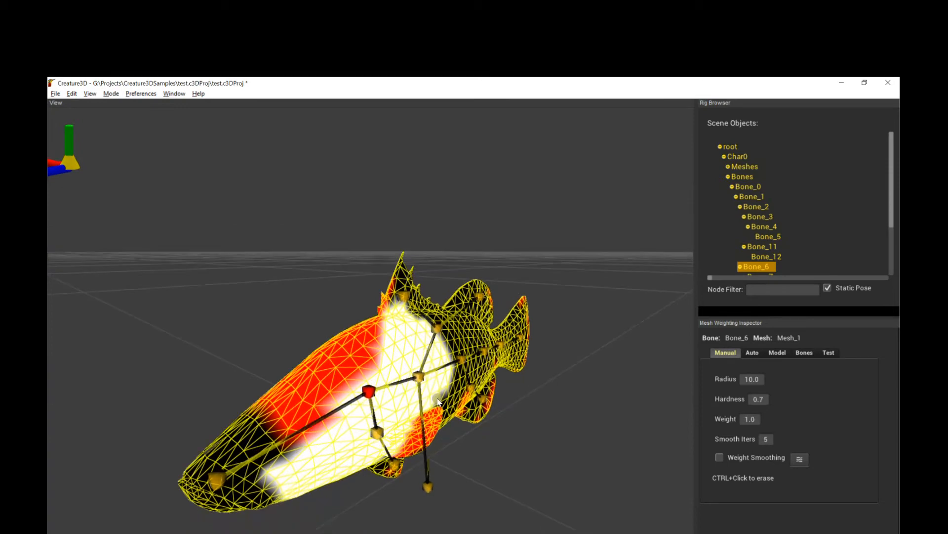
Enlarge the manual weight painting brush, trying a radius of 50 and settling on 80.
{"action": "left_click", "coordinate": [756, 353]}
{"action": "left_click", "coordinate": [726, 353]}
{"action": "middle_click_drag", "start_coordinate": [326, 390], "coordinate": [302, 390]}
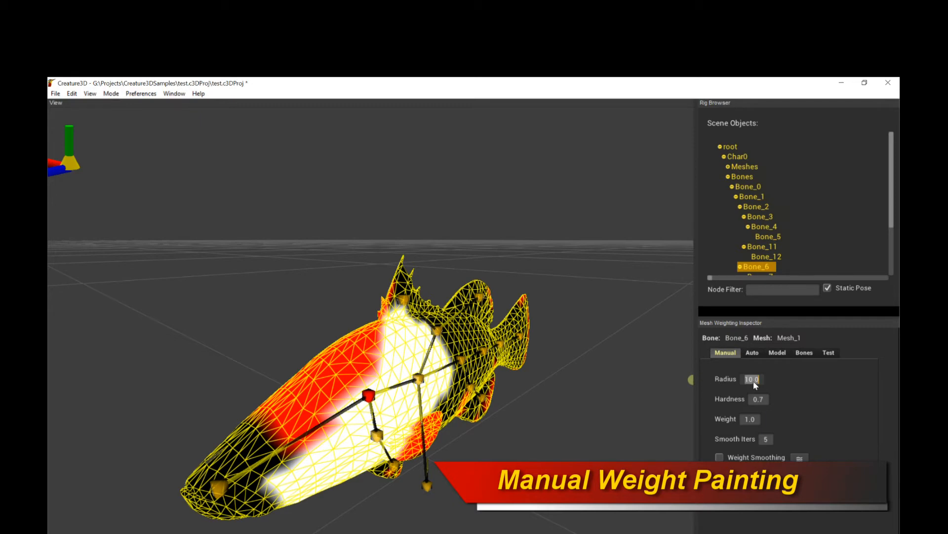
{"action": "type", "text": "50"}
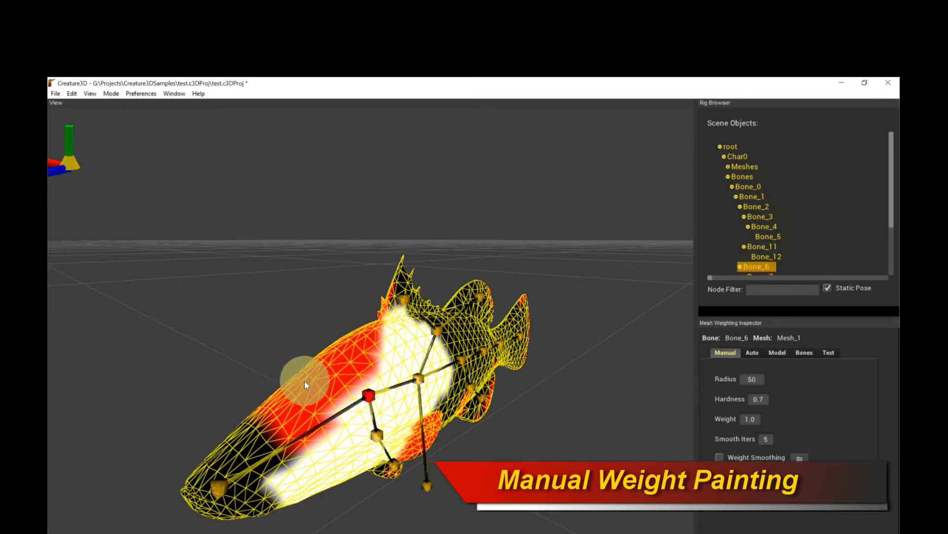
{"action": "type", "text": "80"}
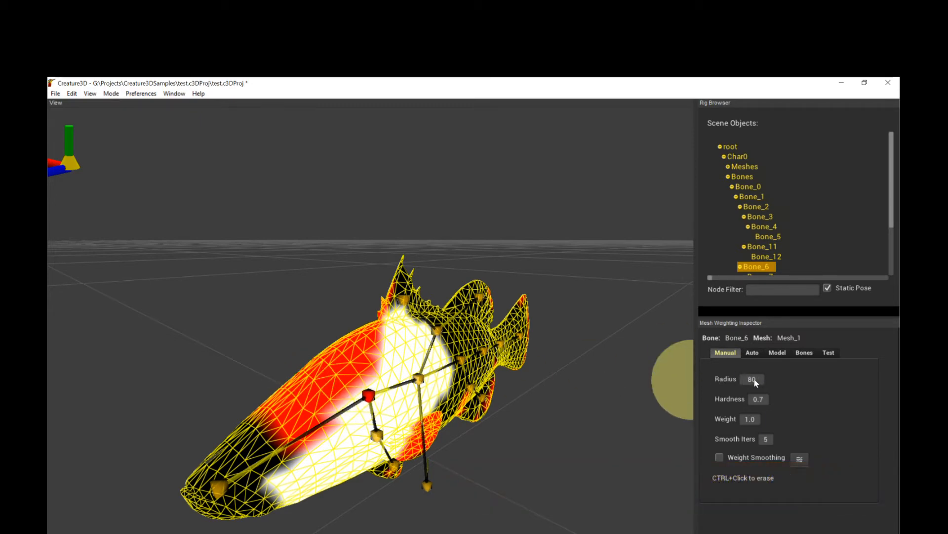
Paint Bone_6's weights over the unweighted upper back and the front edge of the front dorsal fin.
{"action": "left_click_drag", "start_coordinate": [497, 399], "coordinate": [507, 404], "text": "alt"}
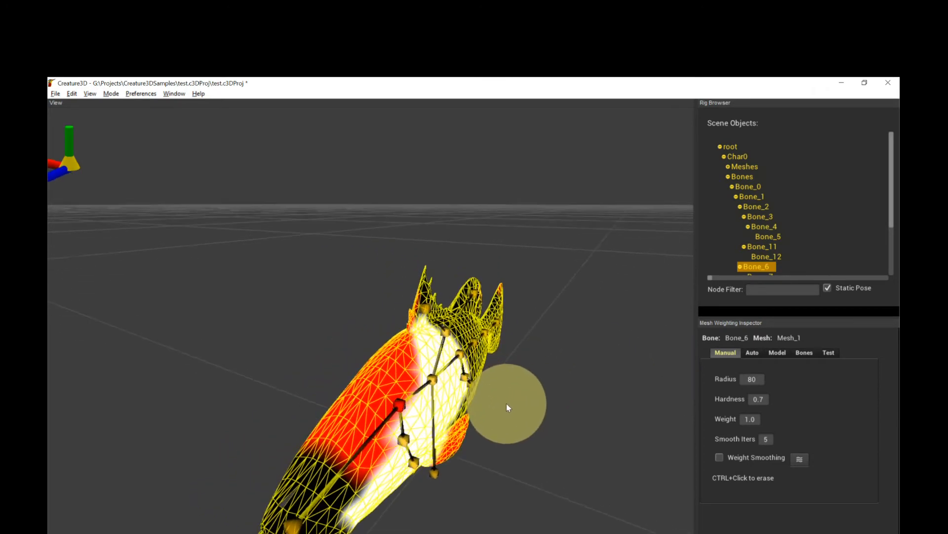
{"action": "left_click_drag", "start_coordinate": [550, 430], "coordinate": [538, 426], "text": "alt"}
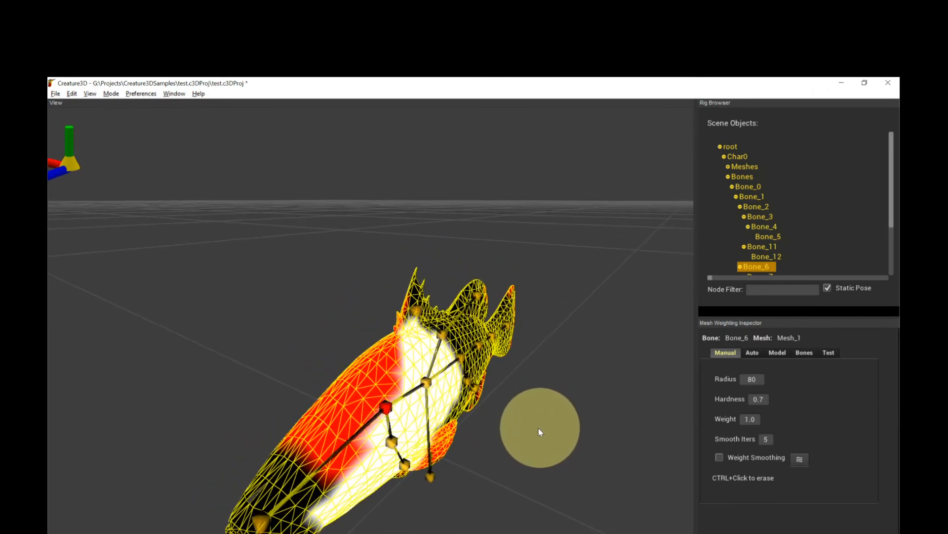
{"action": "left_click", "coordinate": [398, 403]}
{"action": "left_click", "coordinate": [387, 405]}
{"action": "left_click_drag", "start_coordinate": [499, 431], "coordinate": [527, 428], "text": "alt"}
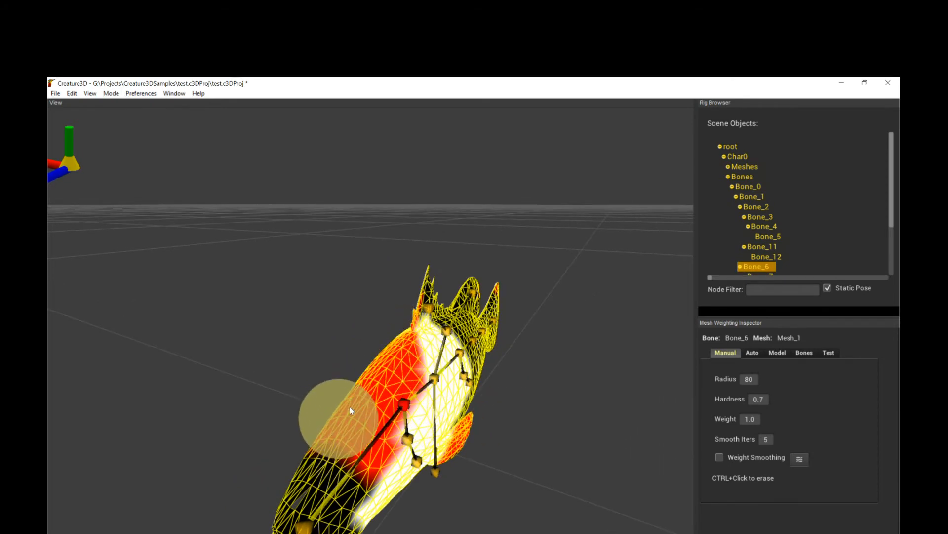
{"action": "mouse_move", "coordinate": [390, 425]}
{"action": "left_mouse_down"}
{"action": "mouse_move", "coordinate": [428, 410]}
{"action": "mouse_move", "coordinate": [390, 392]}
{"action": "mouse_move", "coordinate": [393, 374]}
{"action": "mouse_move", "coordinate": [365, 415]}
{"action": "mouse_move", "coordinate": [375, 446]}
{"action": "mouse_move", "coordinate": [418, 300]}
{"action": "left_mouse_up"}
{"action": "mouse_move", "coordinate": [347, 407]}
{"action": "left_mouse_down", "text": "alt"}
{"action": "mouse_move", "coordinate": [460, 402]}
{"action": "mouse_move", "coordinate": [508, 349]}
{"action": "left_mouse_up", "text": "alt"}
{"action": "left_click_drag", "start_coordinate": [500, 389], "coordinate": [549, 375], "text": "alt"}
{"action": "middle_click_drag", "start_coordinate": [548, 370], "coordinate": [541, 377], "text": "alt"}
{"action": "mouse_move", "coordinate": [541, 376]}
{"action": "right_mouse_down", "text": "alt"}
{"action": "mouse_move", "coordinate": [512, 396]}
{"action": "mouse_move", "coordinate": [528, 397]}
{"action": "right_mouse_up", "text": "alt"}
{"action": "left_click_drag", "start_coordinate": [529, 397], "coordinate": [523, 401], "text": "alt"}
{"action": "right_click_drag", "start_coordinate": [523, 401], "coordinate": [520, 409], "text": "alt"}
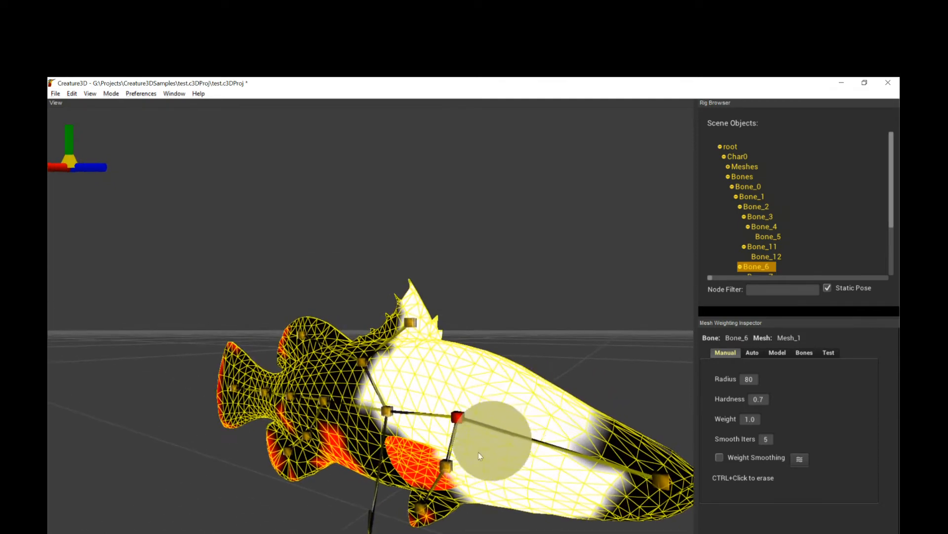
Paint Bone_13's weights over the pectoral fins and Bone_14's weights over the tips of the pelvic fins.
{"action": "left_click", "coordinate": [443, 469]}
{"action": "left_click_drag", "start_coordinate": [402, 453], "coordinate": [446, 474]}
{"action": "mouse_move", "coordinate": [504, 461]}
{"action": "left_mouse_down", "text": "alt"}
{"action": "mouse_move", "coordinate": [617, 428]}
{"action": "mouse_move", "coordinate": [470, 466]}
{"action": "mouse_move", "coordinate": [390, 451]}
{"action": "left_mouse_up", "text": "alt"}
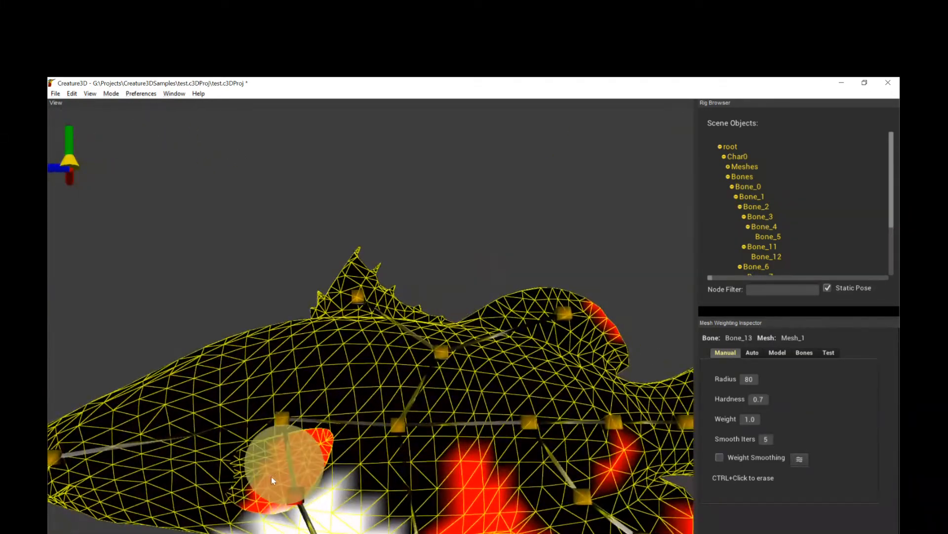
{"action": "left_click_drag", "start_coordinate": [273, 479], "coordinate": [270, 489]}
{"action": "left_click_drag", "start_coordinate": [308, 455], "coordinate": [313, 452]}
{"action": "mouse_move", "coordinate": [371, 462]}
{"action": "left_mouse_down", "text": "alt"}
{"action": "mouse_move", "coordinate": [332, 463]}
{"action": "mouse_move", "coordinate": [498, 470]}
{"action": "mouse_move", "coordinate": [455, 458]}
{"action": "left_mouse_up", "text": "alt"}
{"action": "left_click", "coordinate": [292, 466]}
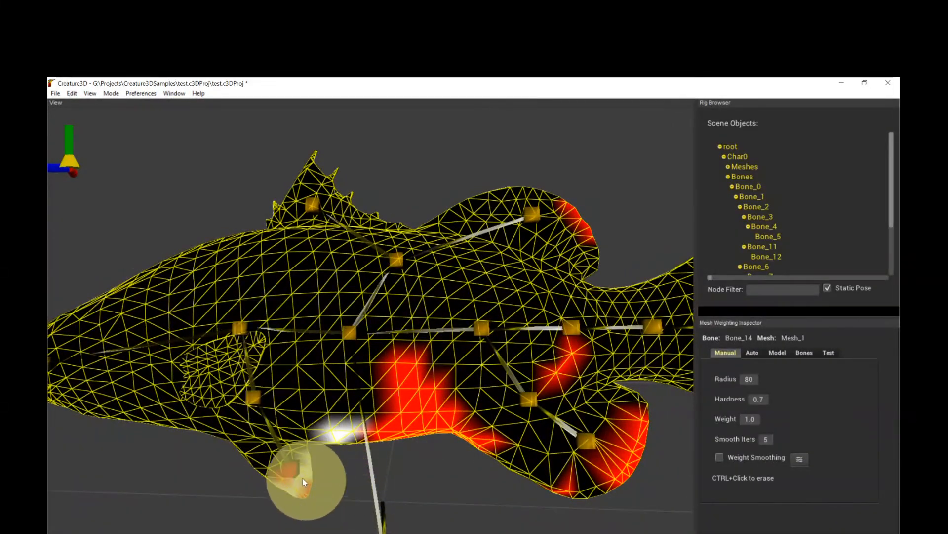
{"action": "mouse_move", "coordinate": [375, 488]}
{"action": "left_mouse_down", "text": "alt"}
{"action": "mouse_move", "coordinate": [485, 453]}
{"action": "mouse_move", "coordinate": [527, 469]}
{"action": "mouse_move", "coordinate": [389, 482]}
{"action": "mouse_move", "coordinate": [417, 387]}
{"action": "left_mouse_up", "text": "alt"}
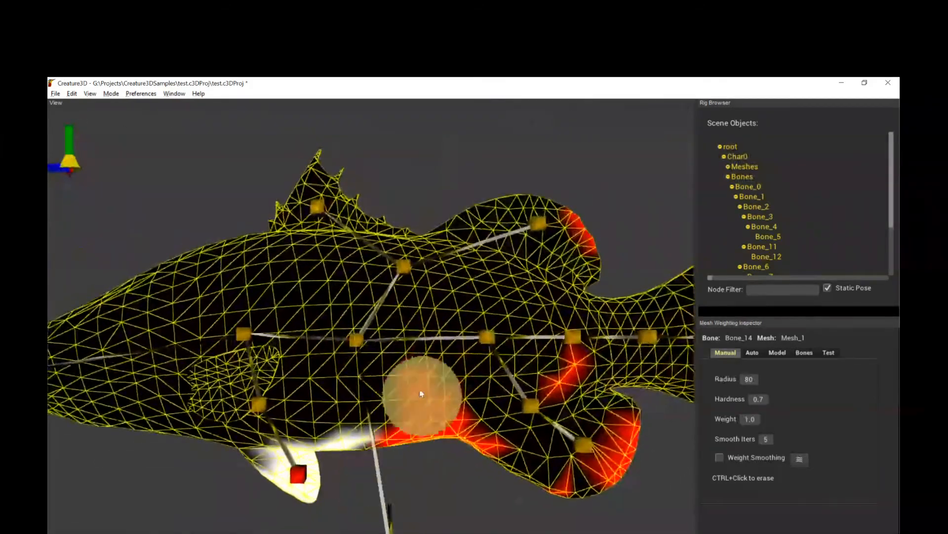
Paint Bone_1's weights over the unweighted area of the belly.
{"action": "left_click", "coordinate": [358, 340]}
{"action": "mouse_move", "coordinate": [451, 472]}
{"action": "left_mouse_down", "text": "alt"}
{"action": "mouse_move", "coordinate": [440, 446]}
{"action": "mouse_move", "coordinate": [365, 384]}
{"action": "mouse_move", "coordinate": [381, 351]}
{"action": "mouse_move", "coordinate": [368, 417]}
{"action": "mouse_move", "coordinate": [417, 387]}
{"action": "mouse_move", "coordinate": [487, 366]}
{"action": "mouse_move", "coordinate": [533, 451]}
{"action": "mouse_move", "coordinate": [536, 430]}
{"action": "left_mouse_up", "text": "alt"}
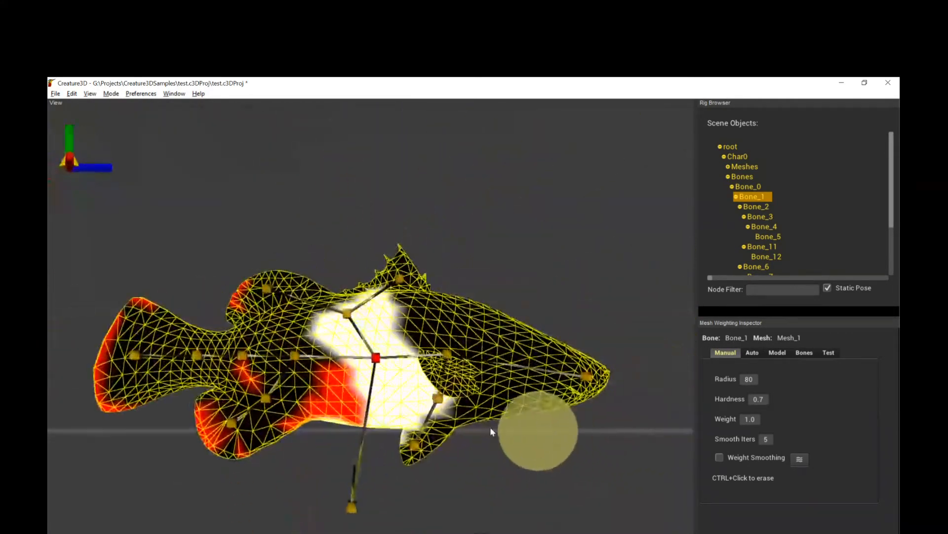
{"action": "mouse_move", "coordinate": [353, 415]}
{"action": "left_mouse_down"}
{"action": "mouse_move", "coordinate": [333, 413]}
{"action": "mouse_move", "coordinate": [396, 421]}
{"action": "mouse_move", "coordinate": [296, 413]}
{"action": "mouse_move", "coordinate": [442, 375]}
{"action": "mouse_move", "coordinate": [501, 370]}
{"action": "mouse_move", "coordinate": [508, 387]}
{"action": "left_mouse_up"}
Paint Bone_9's weights over the unweighted rear edge of the rear dorsal fin.
{"action": "left_click", "coordinate": [295, 357]}
{"action": "left_click", "coordinate": [508, 244]}
{"action": "mouse_move", "coordinate": [568, 270]}
{"action": "left_mouse_down", "text": "alt"}
{"action": "mouse_move", "coordinate": [593, 275]}
{"action": "mouse_move", "coordinate": [486, 283]}
{"action": "left_mouse_up", "text": "alt"}
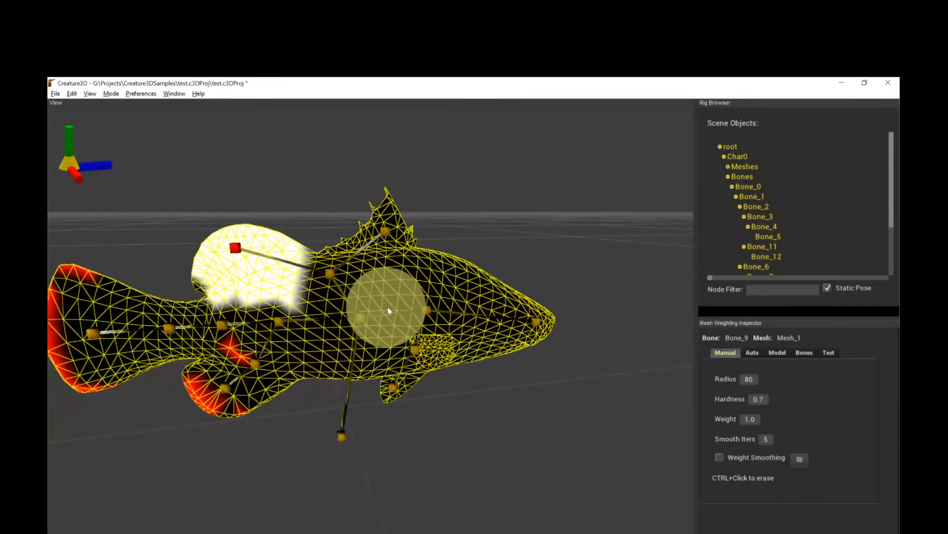
Paint the anal fin bones' weights over the unweighted areas at the fin's base and tip.
{"action": "middle_click_drag", "start_coordinate": [387, 309], "coordinate": [412, 306], "text": "alt"}
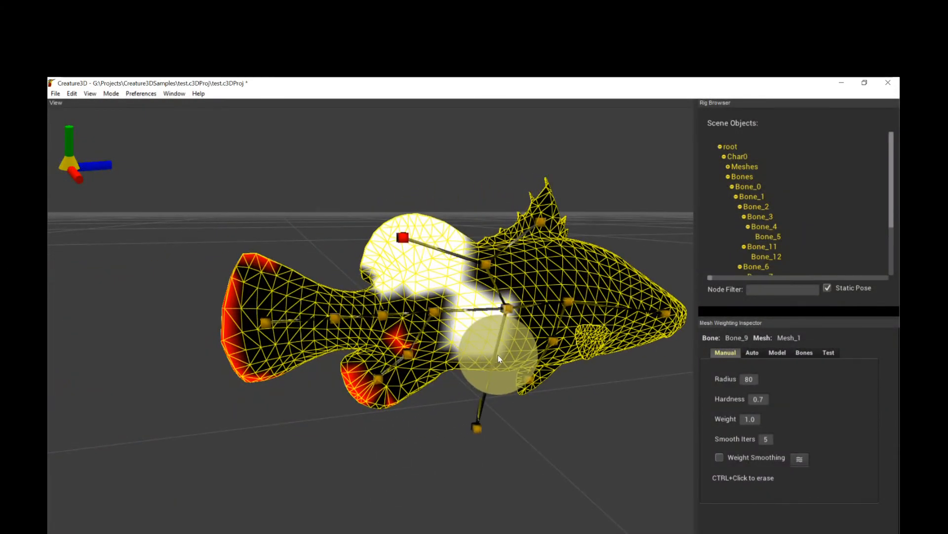
{"action": "scroll", "coordinate": [487, 336], "scroll_direction": "up", "scroll_amount": 3}
{"action": "scroll", "coordinate": [485, 340], "scroll_direction": "up", "scroll_amount": 3}
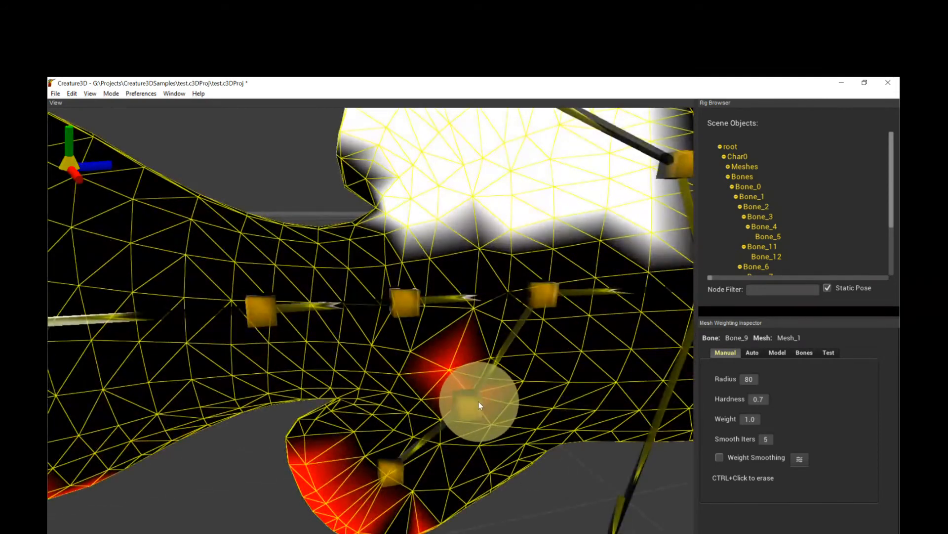
{"action": "left_click", "coordinate": [478, 401]}
{"action": "mouse_move", "coordinate": [472, 381]}
{"action": "left_mouse_down"}
{"action": "mouse_move", "coordinate": [372, 463]}
{"action": "mouse_move", "coordinate": [297, 487]}
{"action": "left_mouse_up"}
{"action": "mouse_move", "coordinate": [401, 522]}
{"action": "left_mouse_down"}
{"action": "mouse_move", "coordinate": [373, 517]}
{"action": "mouse_move", "coordinate": [518, 431]}
{"action": "mouse_move", "coordinate": [622, 420]}
{"action": "left_mouse_up"}
Paint Bone_5's weights over the unweighted outer edge of the tail fin.
{"action": "scroll", "coordinate": [518, 431], "scroll_direction": "down", "scroll_amount": 5}
{"action": "middle_click_drag", "start_coordinate": [602, 387], "coordinate": [568, 400], "text": "alt"}
{"action": "left_click_drag", "start_coordinate": [568, 401], "coordinate": [590, 398], "text": "alt"}
{"action": "left_click", "coordinate": [479, 305]}
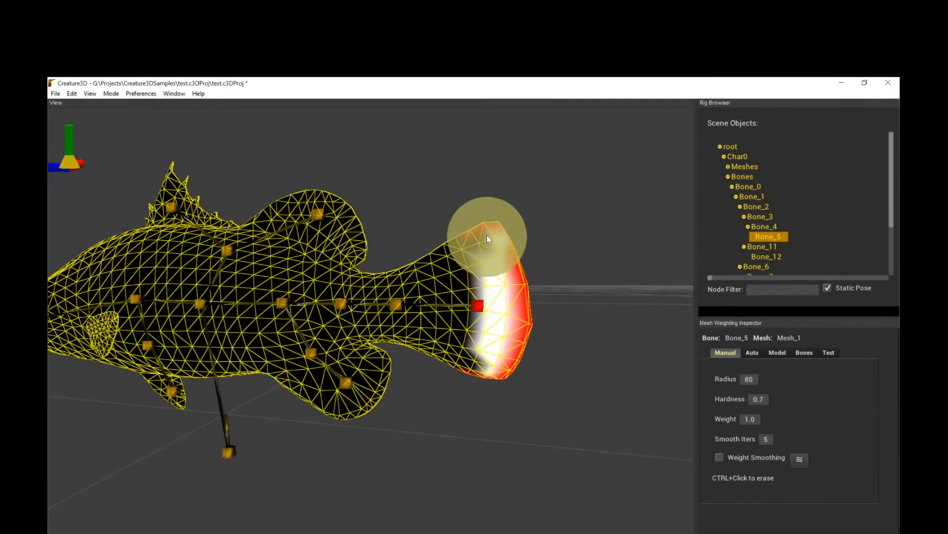
{"action": "mouse_move", "coordinate": [520, 273]}
{"action": "left_mouse_down"}
{"action": "mouse_move", "coordinate": [497, 371]}
{"action": "mouse_move", "coordinate": [492, 346]}
{"action": "mouse_move", "coordinate": [443, 344]}
{"action": "left_mouse_up"}
Check Bone_4's weights in the tail and expand the Meshes group in the scene hierarchy.
{"action": "mouse_move", "coordinate": [387, 354]}
{"action": "left_mouse_down", "text": "alt"}
{"action": "mouse_move", "coordinate": [519, 363]}
{"action": "mouse_move", "coordinate": [354, 297]}
{"action": "left_mouse_up", "text": "alt"}
{"action": "left_click", "coordinate": [370, 296]}
{"action": "left_click_drag", "start_coordinate": [387, 344], "coordinate": [424, 350], "text": "alt"}
{"action": "middle_click_drag", "start_coordinate": [418, 393], "coordinate": [458, 401], "text": "alt"}
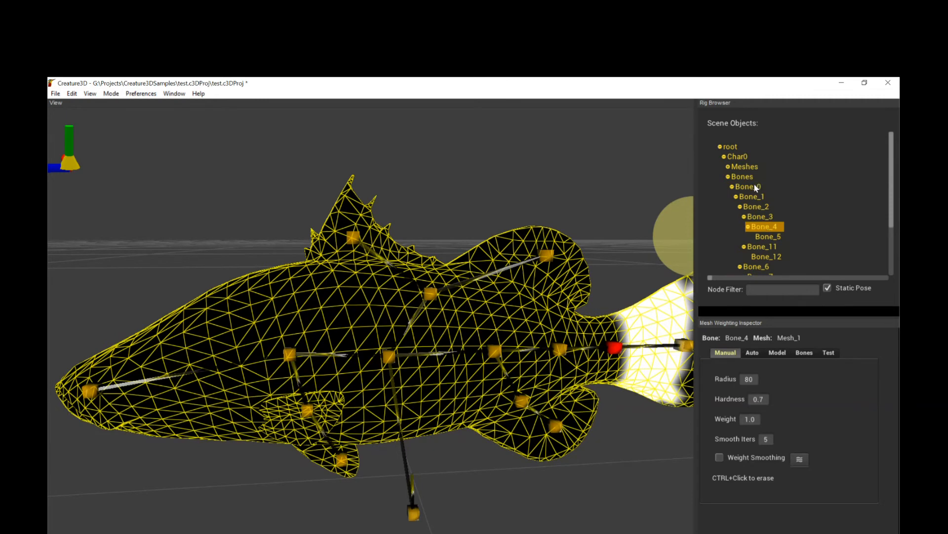
{"action": "left_click", "coordinate": [729, 168]}
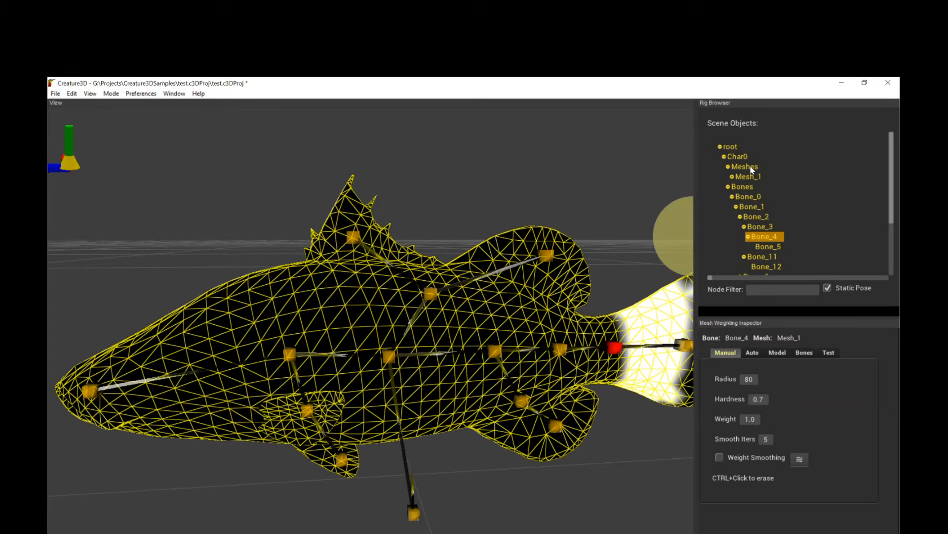
Select Mesh_1, enlarge its info window to check for unweighted points, and look up the automatic fix for unweighted points.
{"action": "left_click", "coordinate": [747, 180]}
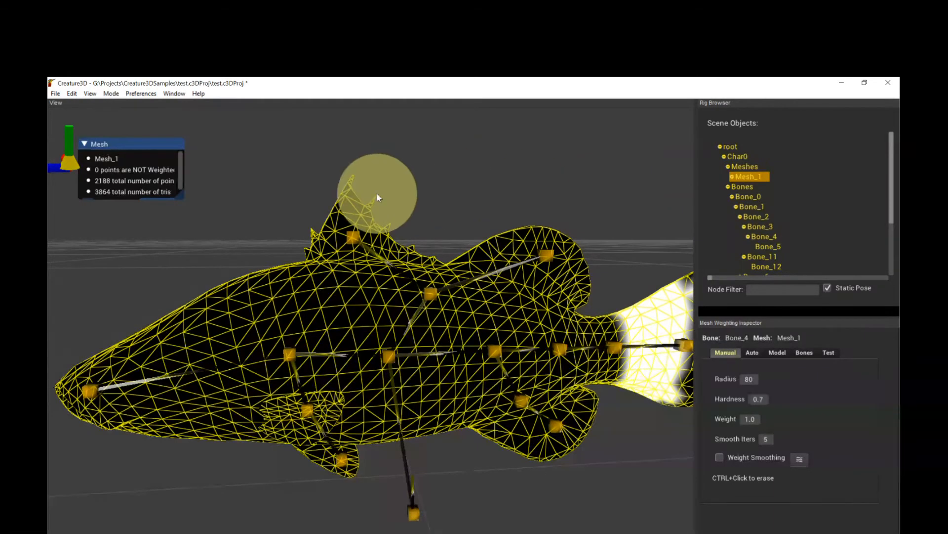
{"action": "left_click_drag", "start_coordinate": [159, 148], "coordinate": [198, 165]}
{"action": "left_click_drag", "start_coordinate": [230, 211], "coordinate": [314, 249]}
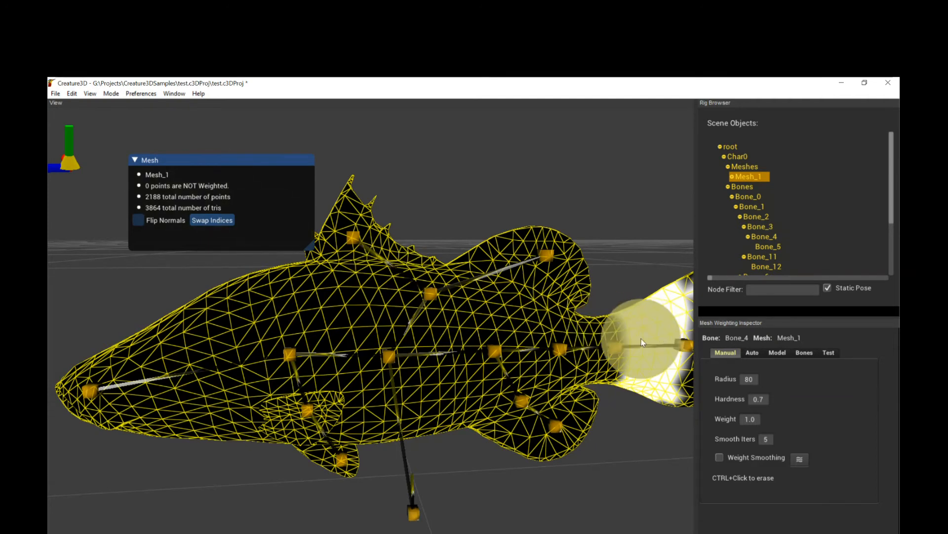
{"action": "left_click", "coordinate": [754, 352]}
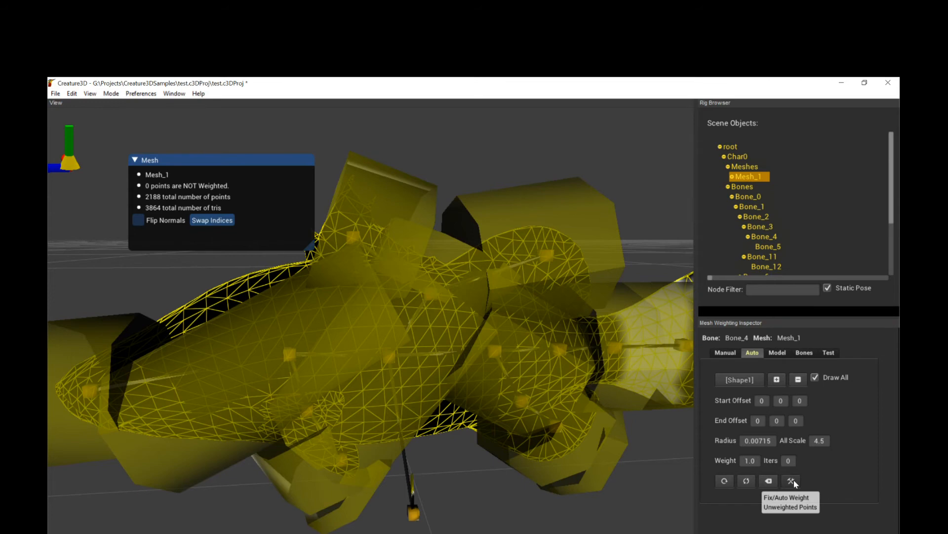
{"action": "left_click", "coordinate": [721, 352]}
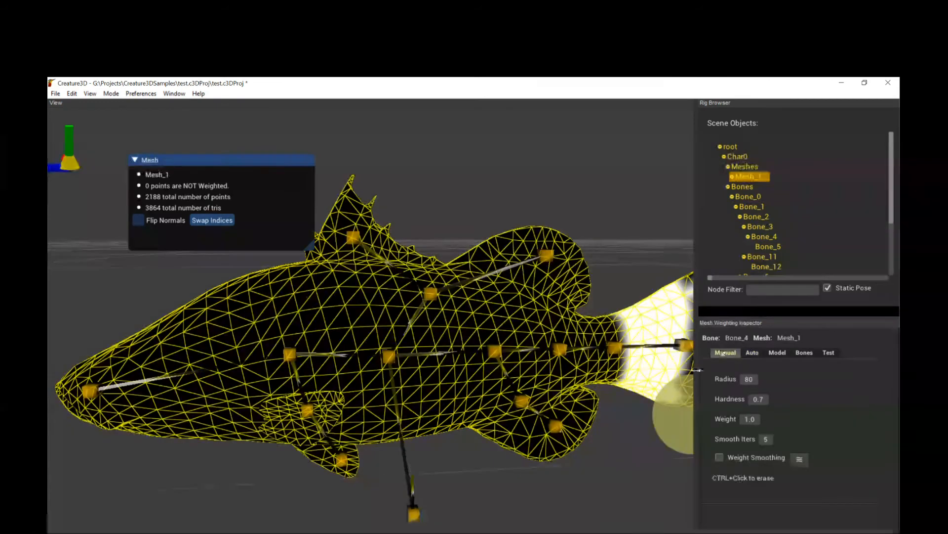
Switch the weighting to test mode and rotate Bone_4 and Bone_5 to check how the tail deforms.
{"action": "mouse_move", "coordinate": [563, 402]}
{"action": "middle_mouse_down"}
{"action": "mouse_move", "coordinate": [556, 415]}
{"action": "mouse_move", "coordinate": [582, 404]}
{"action": "mouse_move", "coordinate": [587, 384]}
{"action": "middle_mouse_up"}
{"action": "scroll", "coordinate": [559, 409], "scroll_direction": "down", "scroll_amount": 2}
{"action": "left_click", "coordinate": [606, 378]}
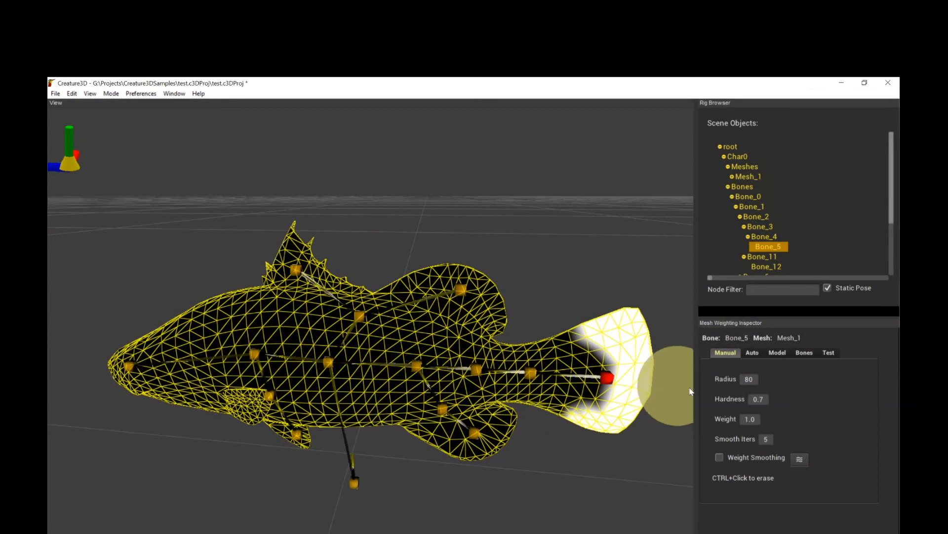
{"action": "left_click", "coordinate": [833, 353]}
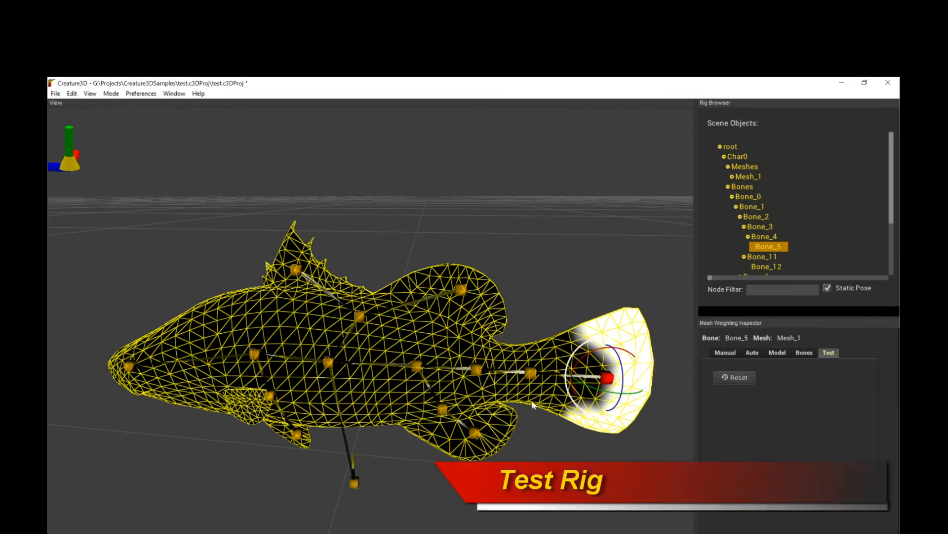
{"action": "middle_click_drag", "start_coordinate": [555, 414], "coordinate": [513, 405]}
{"action": "left_click", "coordinate": [528, 370]}
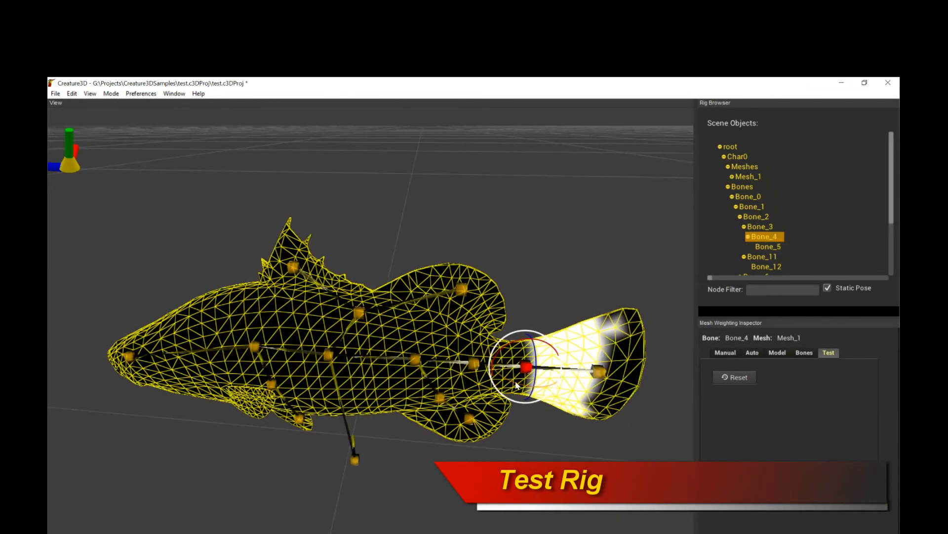
{"action": "left_click_drag", "start_coordinate": [525, 390], "coordinate": [527, 389]}
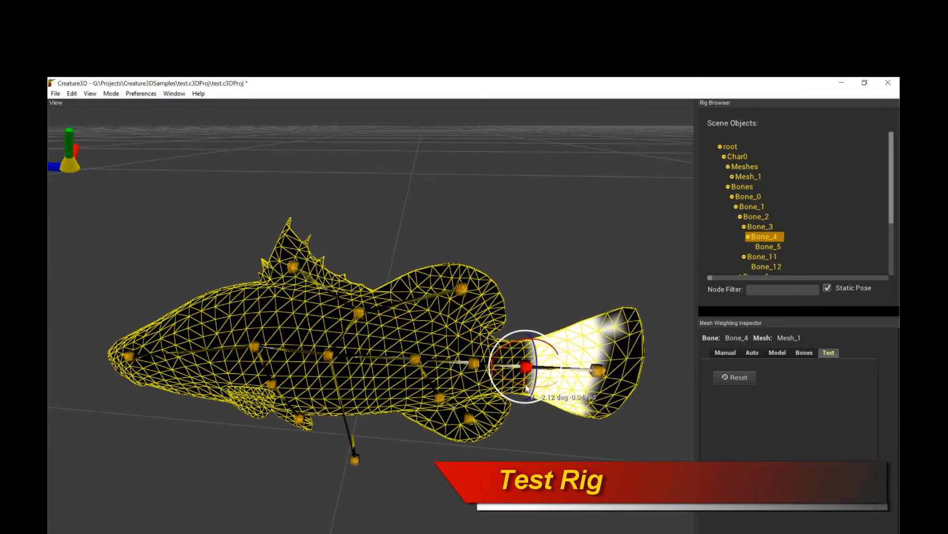
{"action": "left_click", "coordinate": [599, 376]}
{"action": "left_click_drag", "start_coordinate": [600, 376], "coordinate": [569, 387]}
Test-rotate Bone_3, Bone_2, Bone_1 and Bone_6 along the body to check how the mesh follows.
{"action": "left_click", "coordinate": [475, 364]}
{"action": "left_click_drag", "start_coordinate": [473, 374], "coordinate": [411, 383]}
{"action": "left_click", "coordinate": [416, 359]}
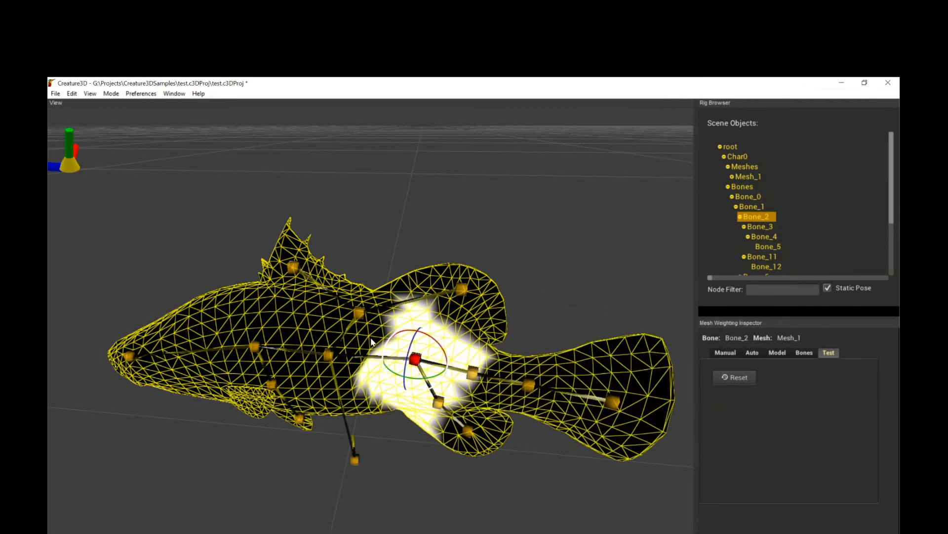
{"action": "left_click", "coordinate": [328, 357]}
{"action": "left_click_drag", "start_coordinate": [329, 370], "coordinate": [330, 377]}
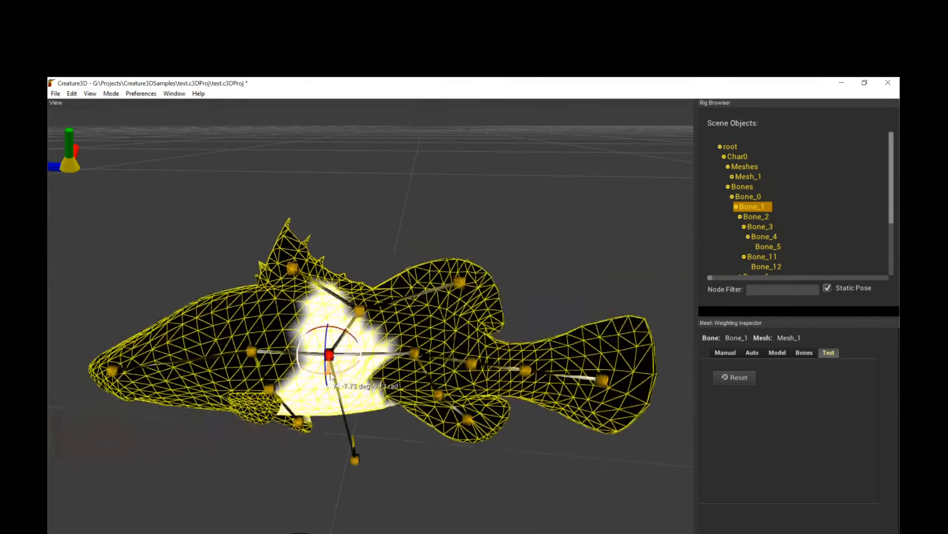
{"action": "left_click", "coordinate": [253, 355]}
{"action": "left_click_drag", "start_coordinate": [265, 368], "coordinate": [266, 368]}
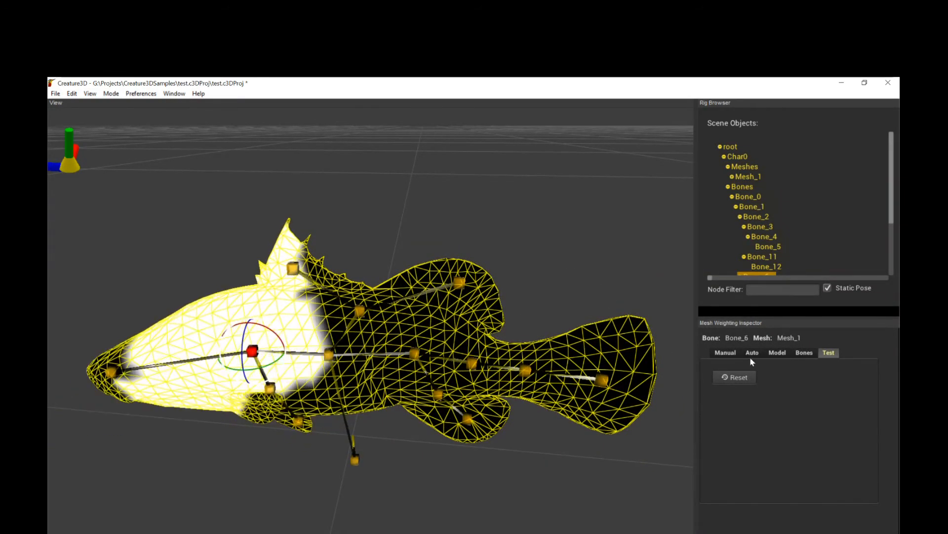
Leave the test pose for manual weighting and save the project.
{"action": "left_click", "coordinate": [725, 352]}
{"action": "key", "text": "ctrl+s"}
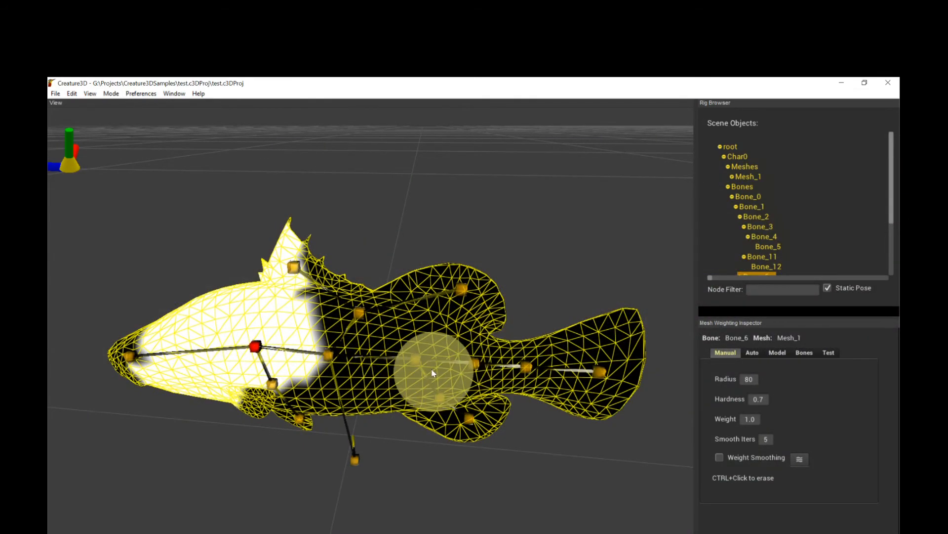
Smooth the bone weights of Bone_6, Bone_1 and Bone_2 with 5 smoothing iterations.
{"action": "scroll", "coordinate": [438, 365], "scroll_direction": "up", "scroll_amount": 4}
{"action": "middle_click_drag", "start_coordinate": [469, 359], "coordinate": [479, 348]}
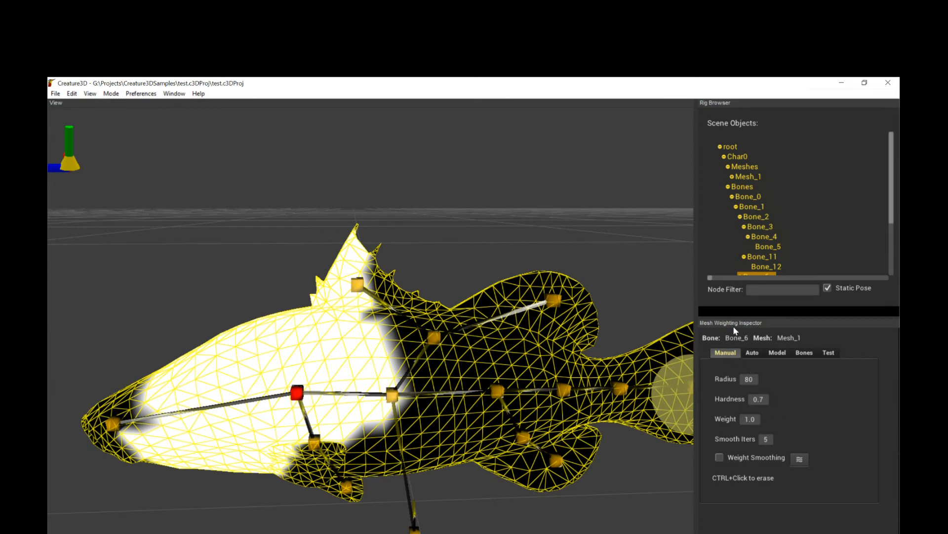
{"action": "left_click", "coordinate": [801, 460]}
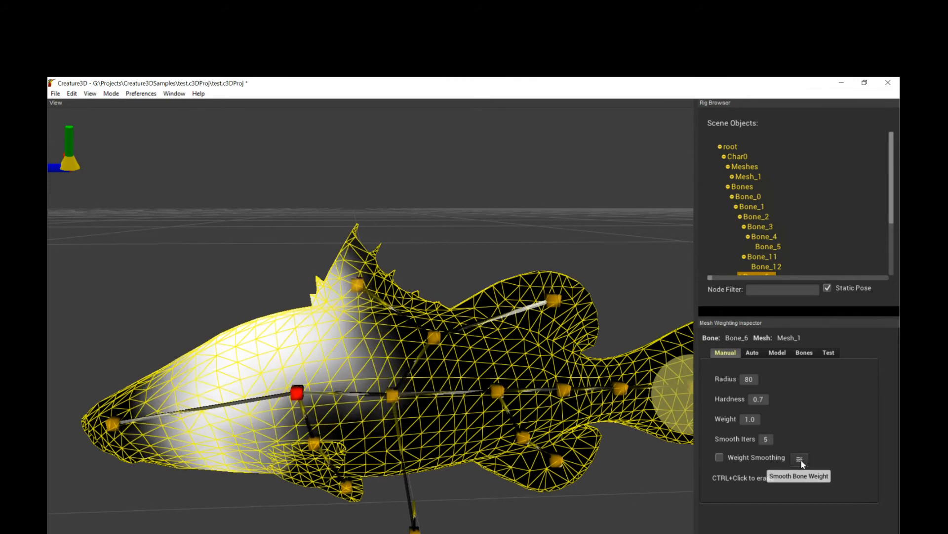
{"action": "left_click", "coordinate": [389, 396]}
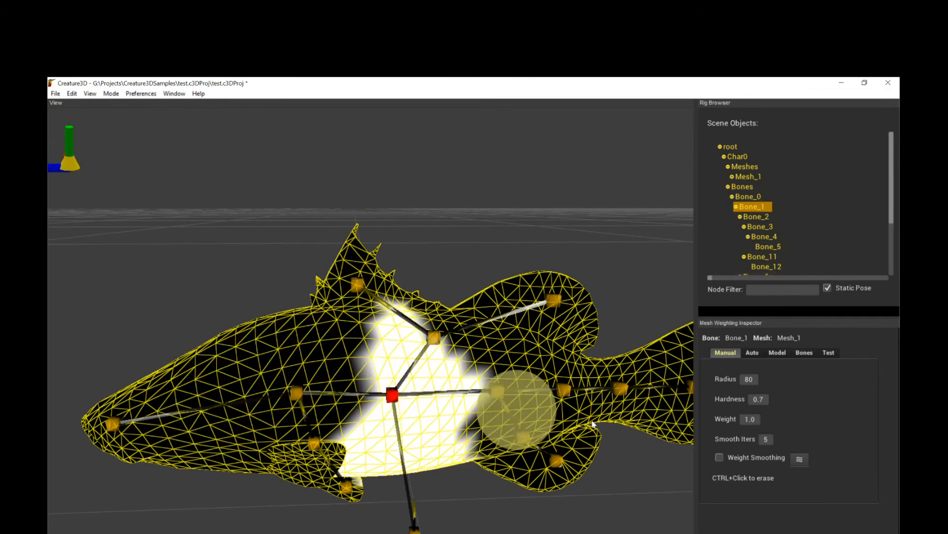
{"action": "left_click", "coordinate": [800, 459]}
{"action": "left_click", "coordinate": [497, 390]}
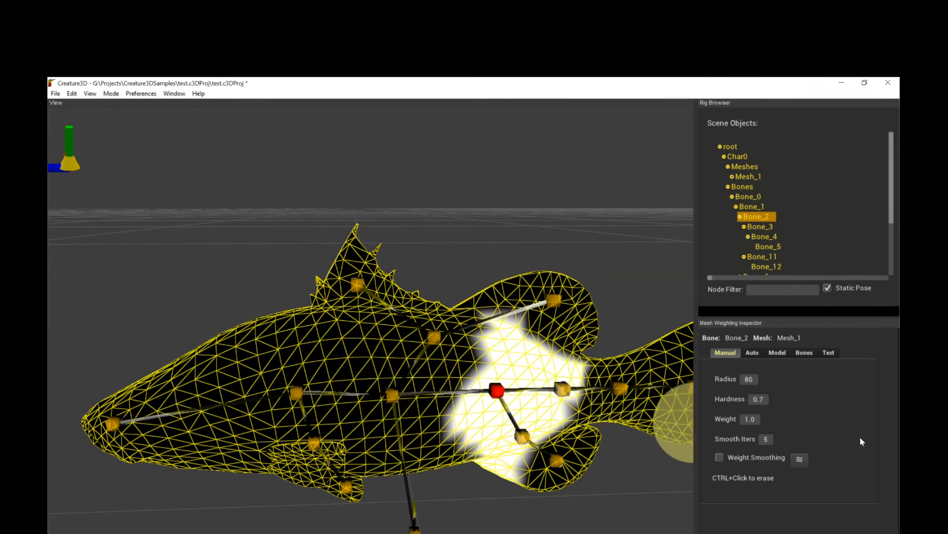
{"action": "left_click", "coordinate": [800, 460]}
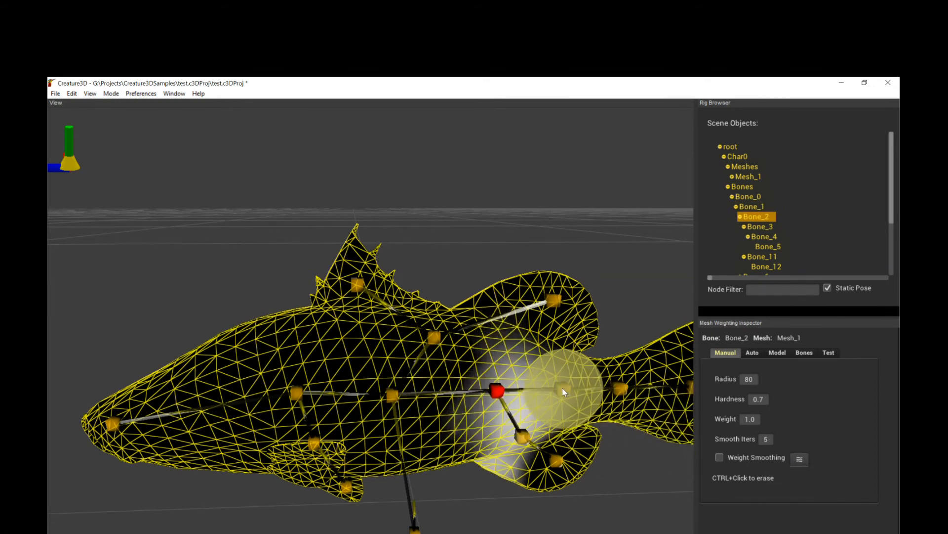
Smooth the weights of Bone_3 at the tail base and Bone_9 in the rear dorsal fin, and select Bone_13.
{"action": "left_click", "coordinate": [564, 389]}
{"action": "left_click", "coordinate": [800, 460]}
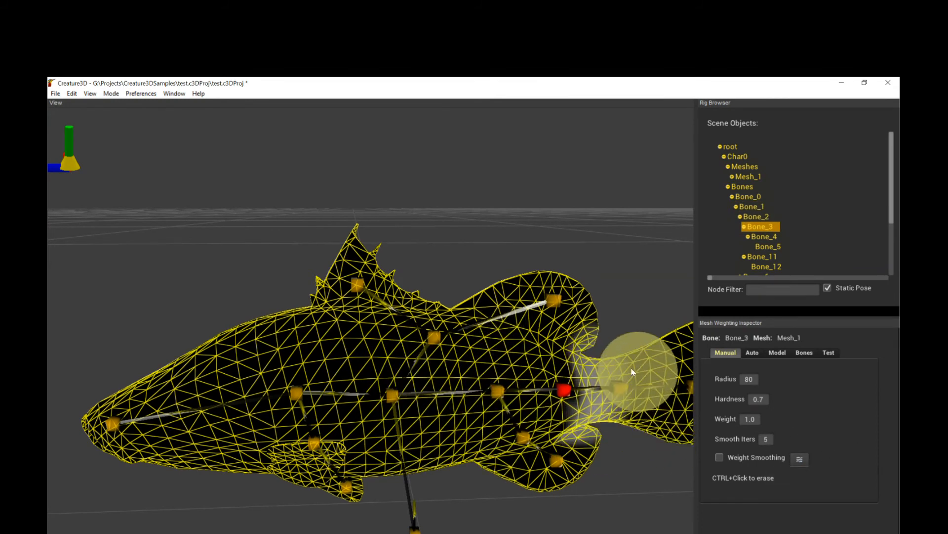
{"action": "left_click", "coordinate": [553, 300]}
{"action": "left_click", "coordinate": [801, 460]}
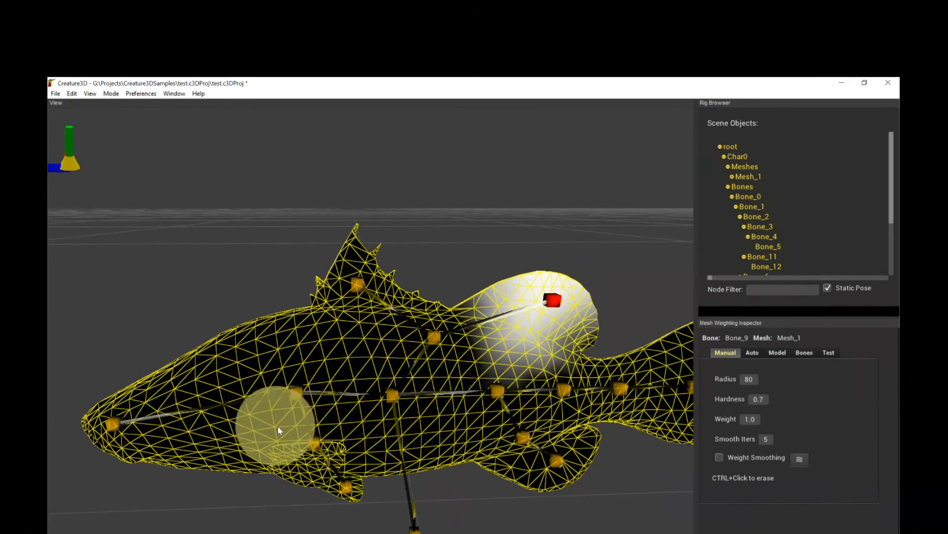
{"action": "left_click", "coordinate": [315, 441]}
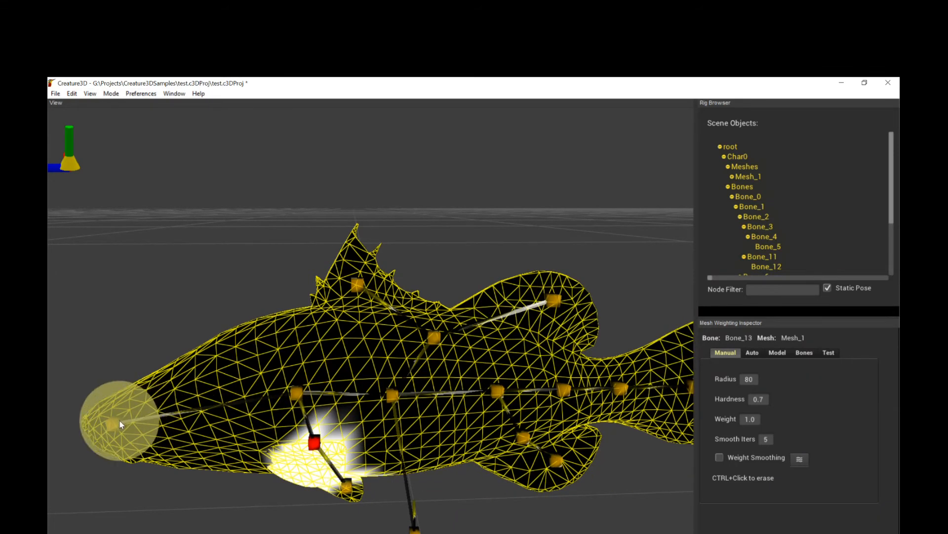
Test-rotate Bone_4 and Bone_3 to check the smoothed tail bending, and reset the test pose.
{"action": "left_click", "coordinate": [829, 354]}
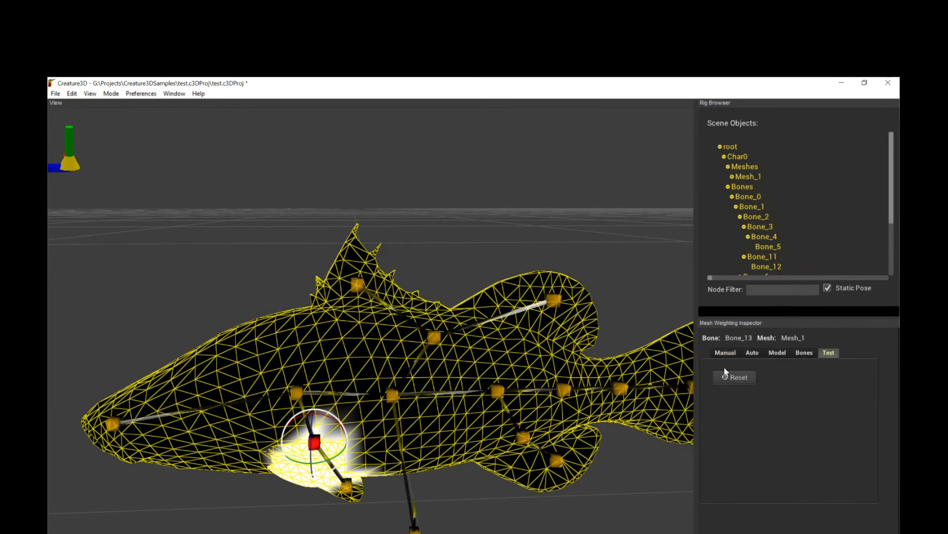
{"action": "scroll", "coordinate": [645, 421], "scroll_direction": "down", "scroll_amount": 4}
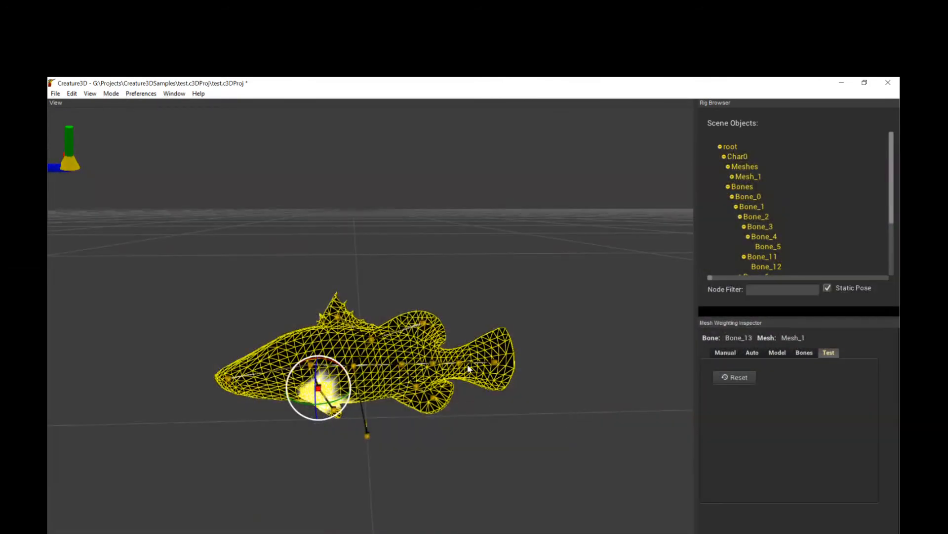
{"action": "left_click", "coordinate": [458, 366]}
{"action": "left_click_drag", "start_coordinate": [460, 368], "coordinate": [494, 378]}
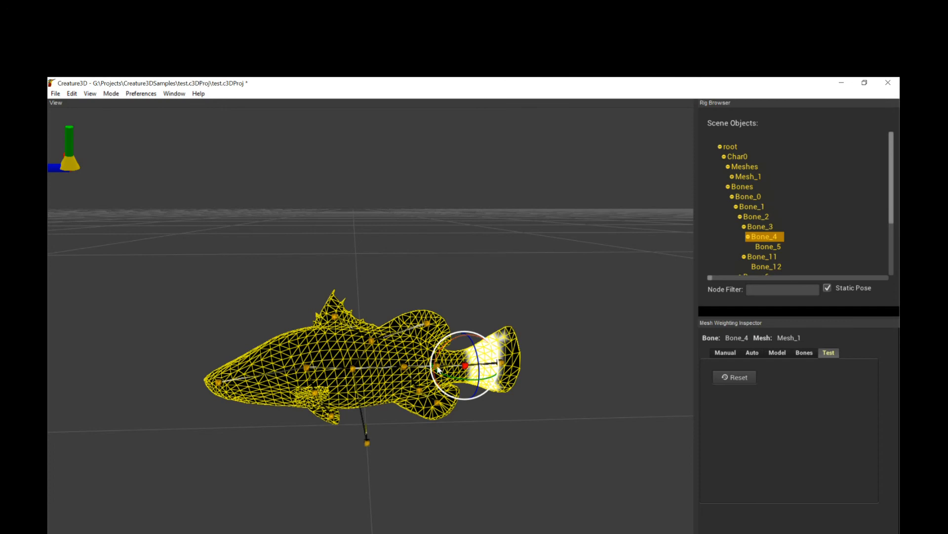
{"action": "left_click", "coordinate": [438, 368]}
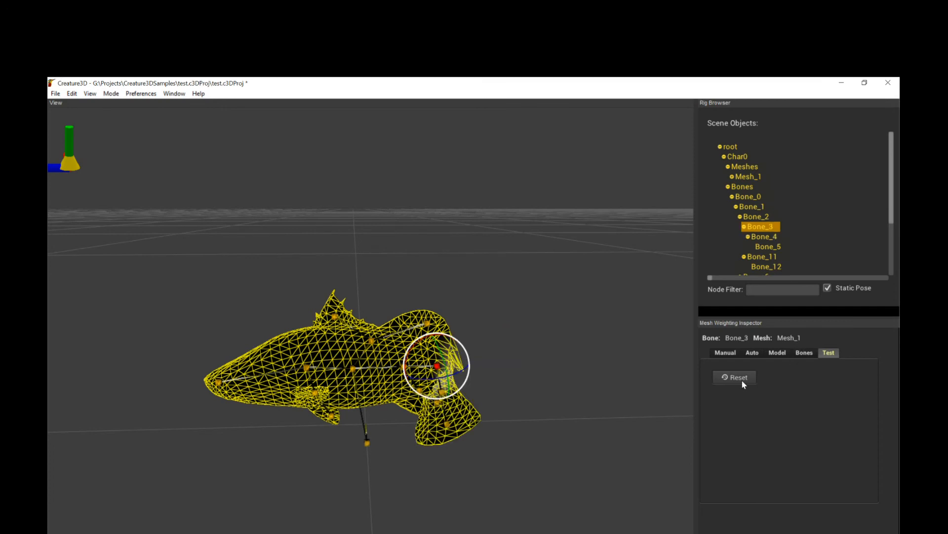
{"action": "left_click", "coordinate": [725, 352]}
{"action": "left_click", "coordinate": [829, 351]}
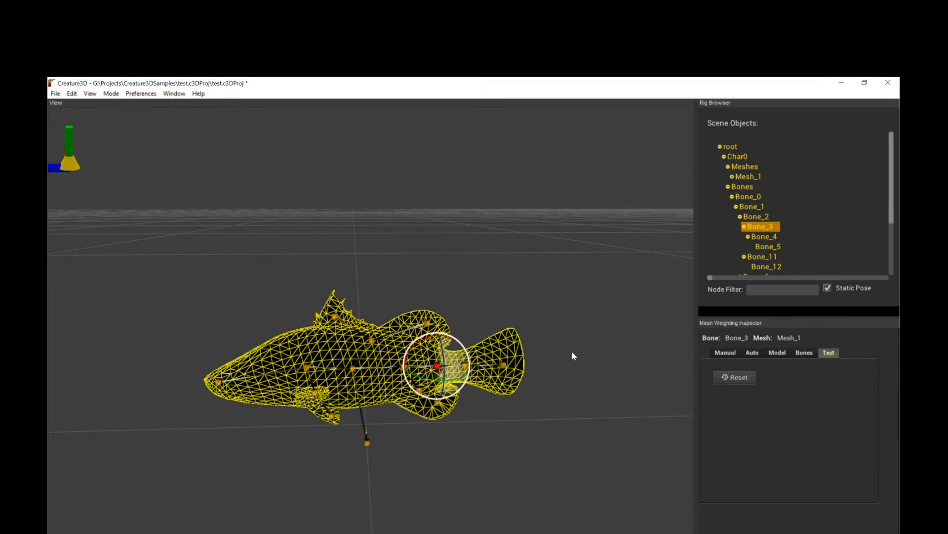
Test-rotate Bone_5, Bone_2 and Bone_6 to check the deformation of the tail fin, rear body and head.
{"action": "left_click", "coordinate": [504, 366]}
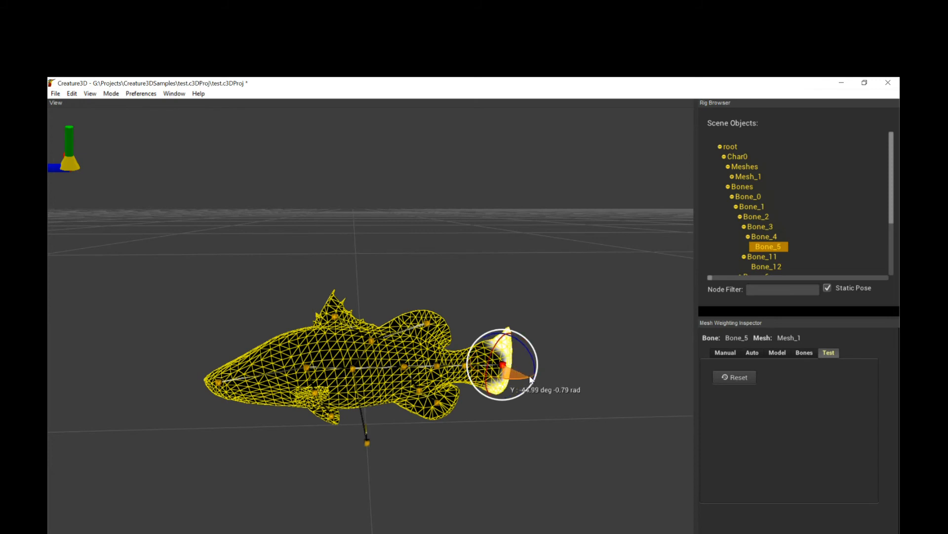
{"action": "left_click", "coordinate": [407, 368]}
{"action": "left_click_drag", "start_coordinate": [411, 384], "coordinate": [400, 378]}
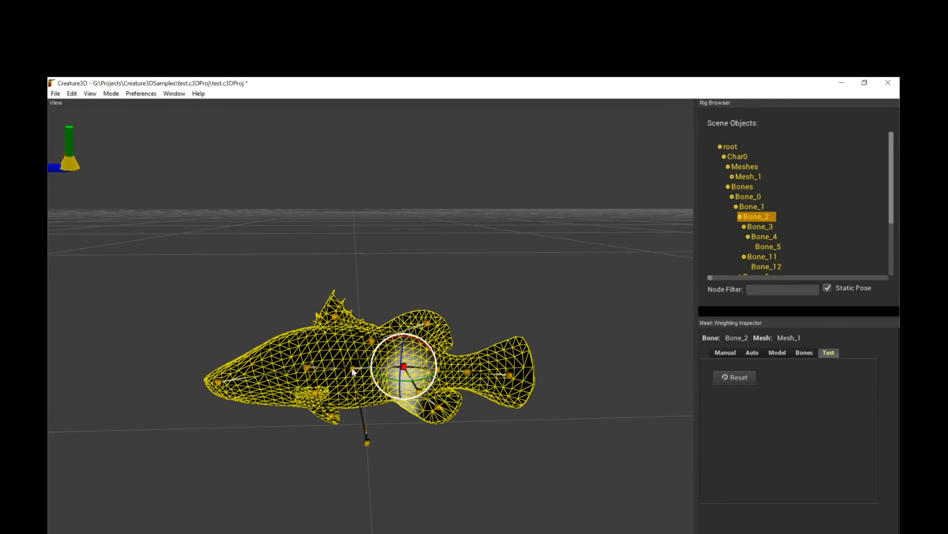
{"action": "left_click", "coordinate": [306, 368]}
{"action": "left_click_drag", "start_coordinate": [317, 383], "coordinate": [316, 376]}
{"action": "left_click_drag", "start_coordinate": [327, 342], "coordinate": [327, 344]}
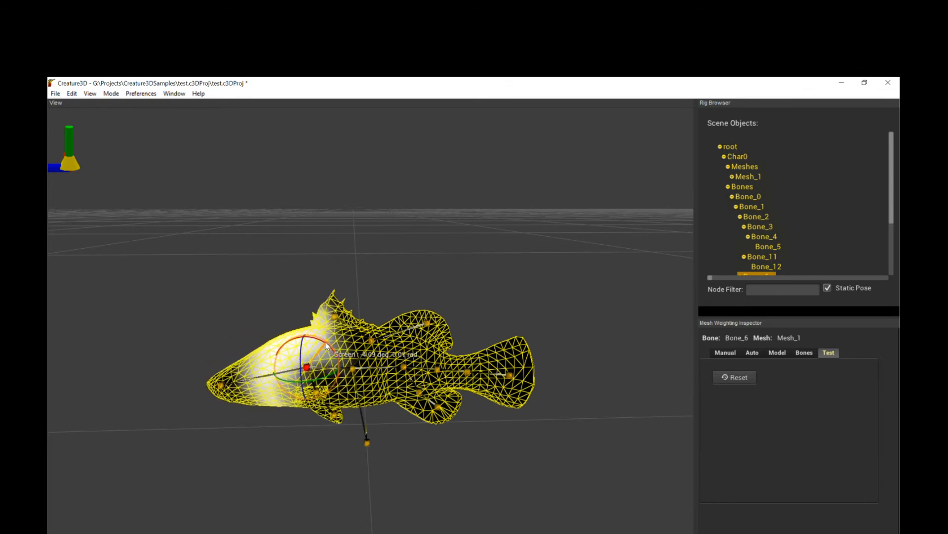
Test-rotate Bone_9 in the rear dorsal fin and Bone_11 in the anal fin to check their weights.
{"action": "right_click_drag", "start_coordinate": [396, 347], "coordinate": [409, 348], "text": "alt"}
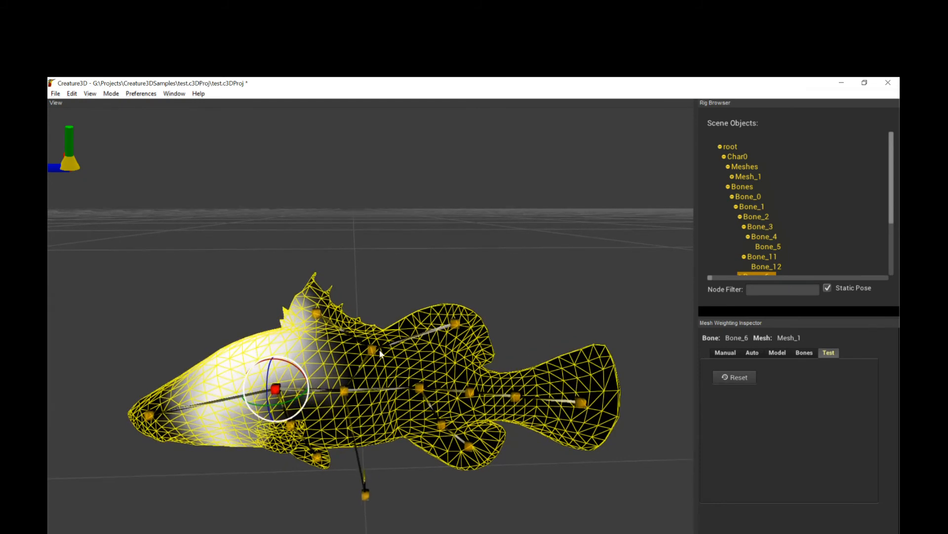
{"action": "left_click", "coordinate": [456, 324]}
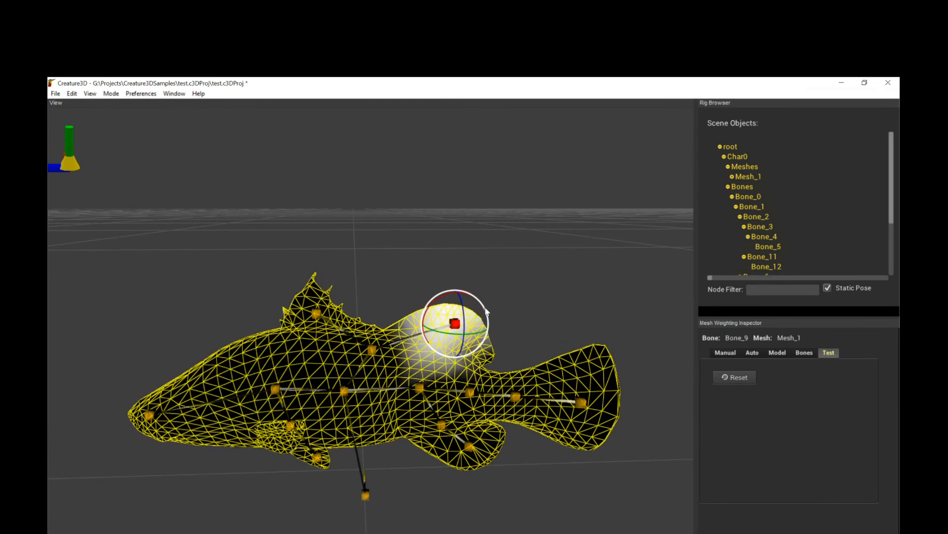
{"action": "left_click_drag", "start_coordinate": [486, 312], "coordinate": [454, 337]}
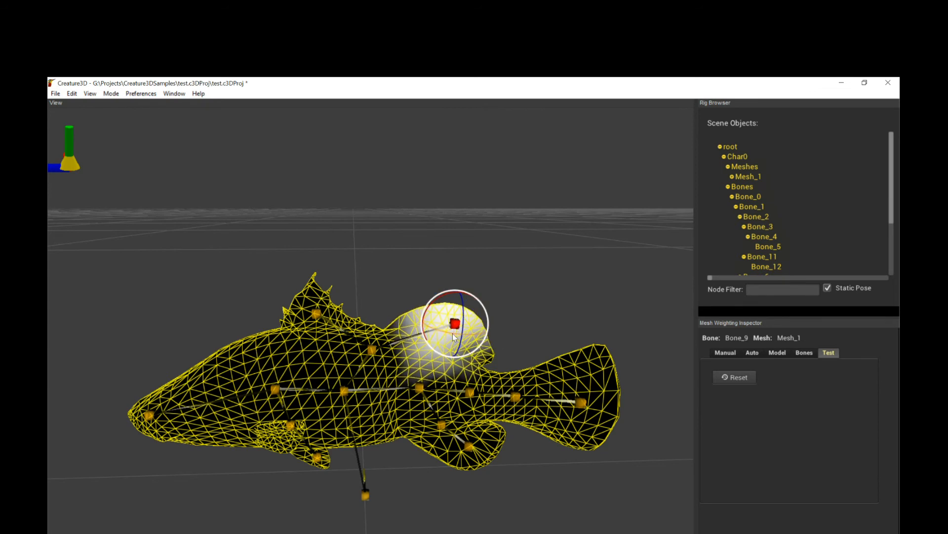
{"action": "left_click", "coordinate": [441, 426]}
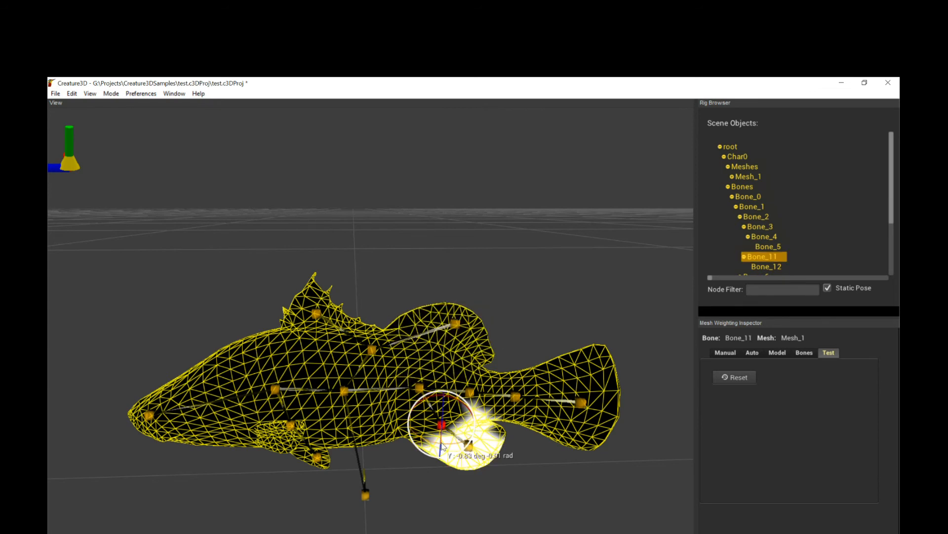
{"action": "left_click_drag", "start_coordinate": [442, 447], "coordinate": [439, 445]}
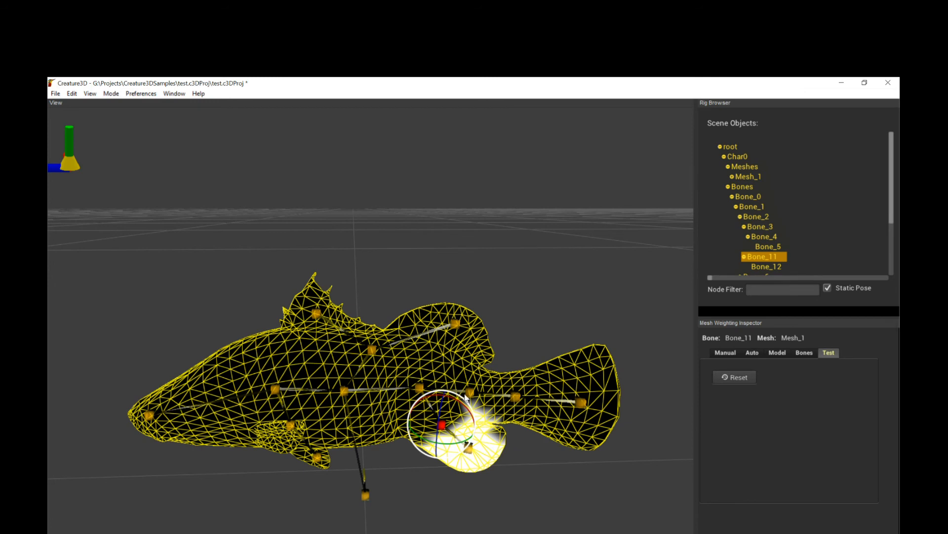
Test-rotate Bone_2 to check the rear body's bending, and return to manual weighting.
{"action": "left_click", "coordinate": [418, 401]}
{"action": "mouse_move", "coordinate": [423, 409]}
{"action": "left_mouse_down"}
{"action": "mouse_move", "coordinate": [416, 401]}
{"action": "mouse_move", "coordinate": [435, 400]}
{"action": "mouse_move", "coordinate": [417, 397]}
{"action": "left_mouse_up"}
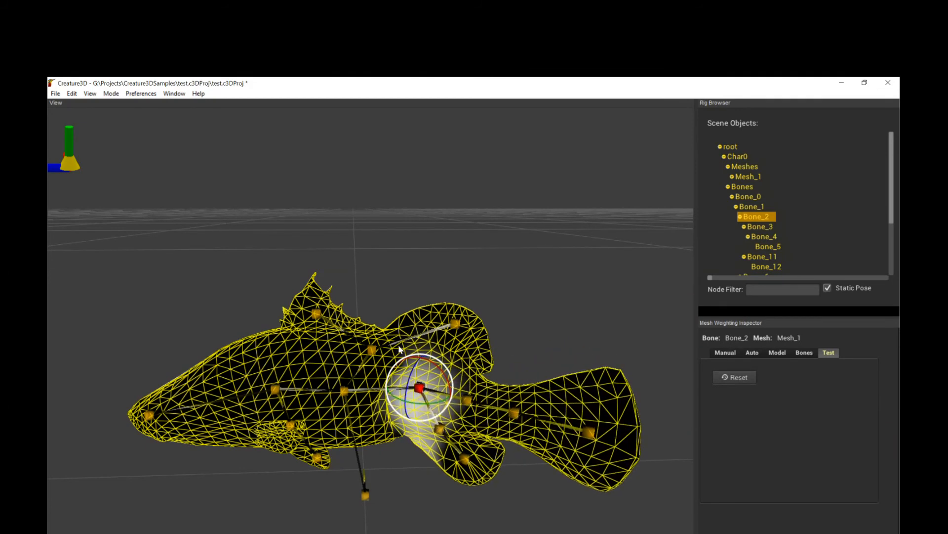
{"action": "left_click", "coordinate": [726, 352]}
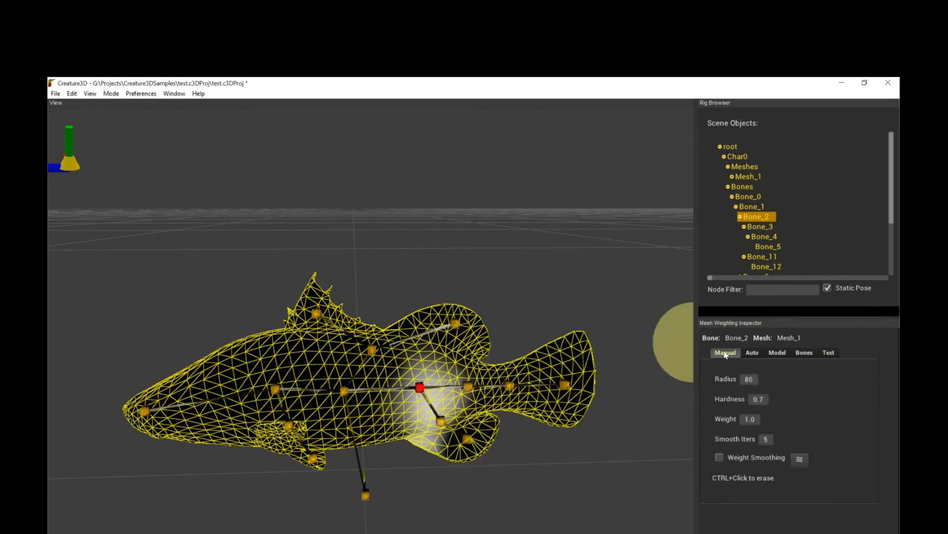
Paint Bone_2 weights over the rear dorsal fin and rear body, and smooth the bone's weights.
{"action": "scroll", "coordinate": [485, 372], "scroll_direction": "up", "scroll_amount": 4}
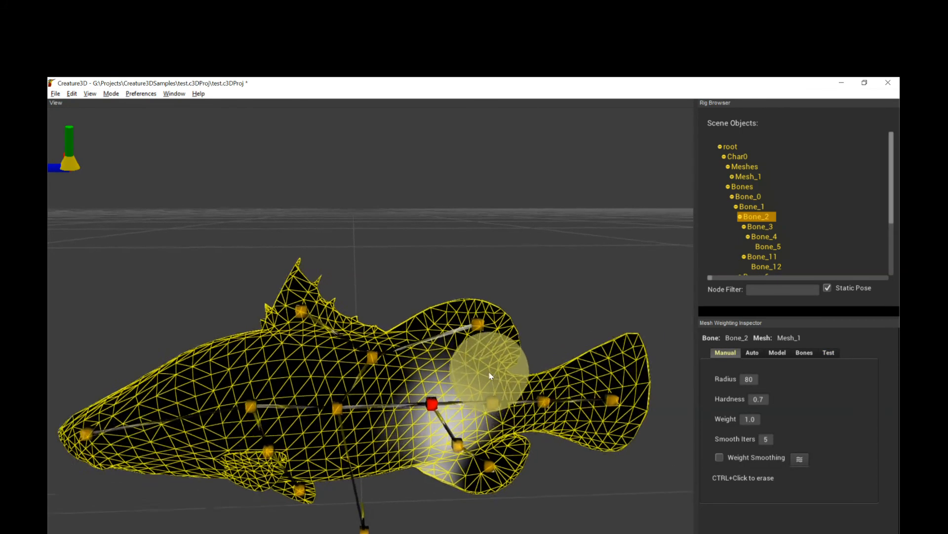
{"action": "mouse_move", "coordinate": [442, 354]}
{"action": "left_mouse_down"}
{"action": "mouse_move", "coordinate": [438, 375]}
{"action": "mouse_move", "coordinate": [434, 334]}
{"action": "mouse_move", "coordinate": [454, 327]}
{"action": "mouse_move", "coordinate": [449, 372]}
{"action": "mouse_move", "coordinate": [489, 323]}
{"action": "mouse_move", "coordinate": [484, 341]}
{"action": "mouse_move", "coordinate": [509, 391]}
{"action": "left_mouse_up"}
{"action": "mouse_move", "coordinate": [508, 390]}
{"action": "middle_mouse_down"}
{"action": "mouse_move", "coordinate": [447, 398]}
{"action": "mouse_move", "coordinate": [366, 373]}
{"action": "mouse_move", "coordinate": [365, 414]}
{"action": "mouse_move", "coordinate": [422, 416]}
{"action": "mouse_move", "coordinate": [451, 398]}
{"action": "mouse_move", "coordinate": [467, 416]}
{"action": "middle_mouse_up"}
{"action": "left_click", "coordinate": [805, 458]}
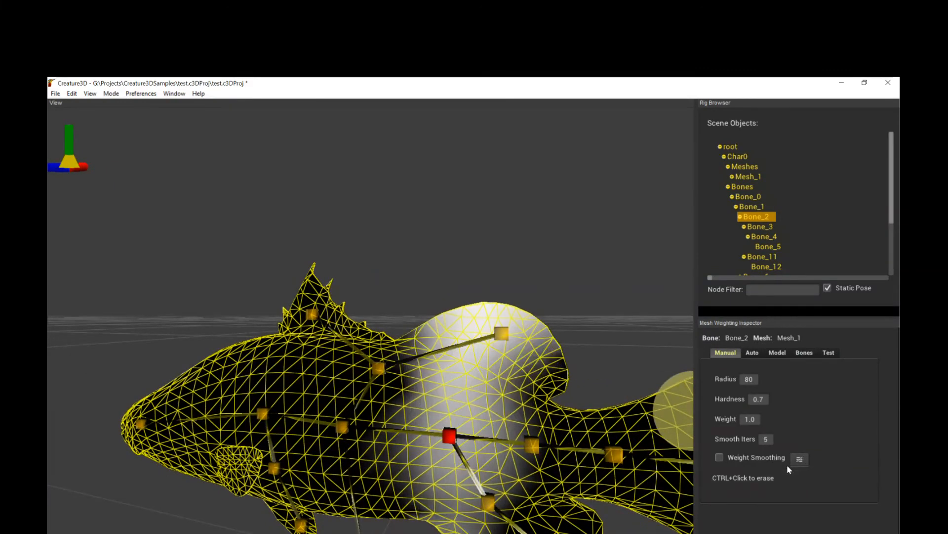
Test-rotate Bone_2 to check how the rear dorsal fin follows the rear body.
{"action": "left_click", "coordinate": [828, 353]}
{"action": "middle_click_drag", "start_coordinate": [681, 388], "coordinate": [550, 387]}
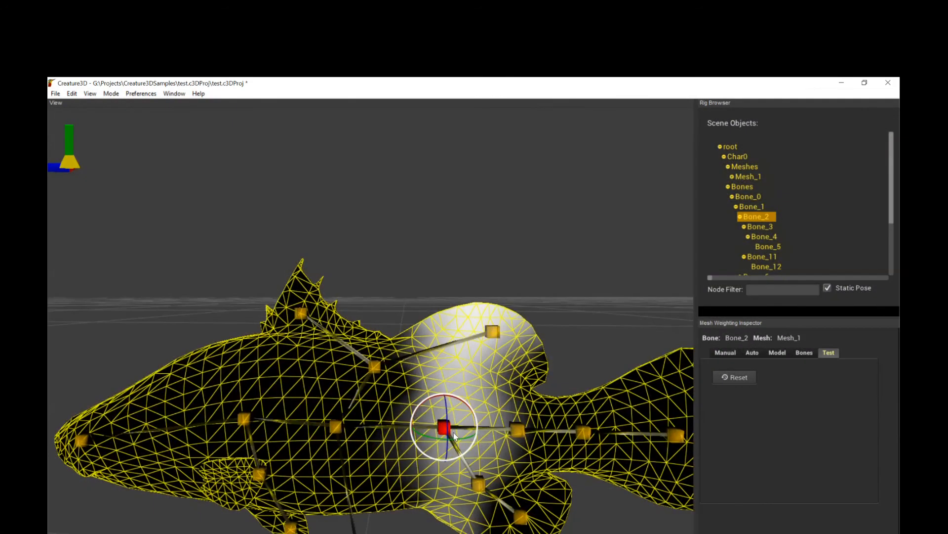
{"action": "left_click_drag", "start_coordinate": [455, 438], "coordinate": [454, 437]}
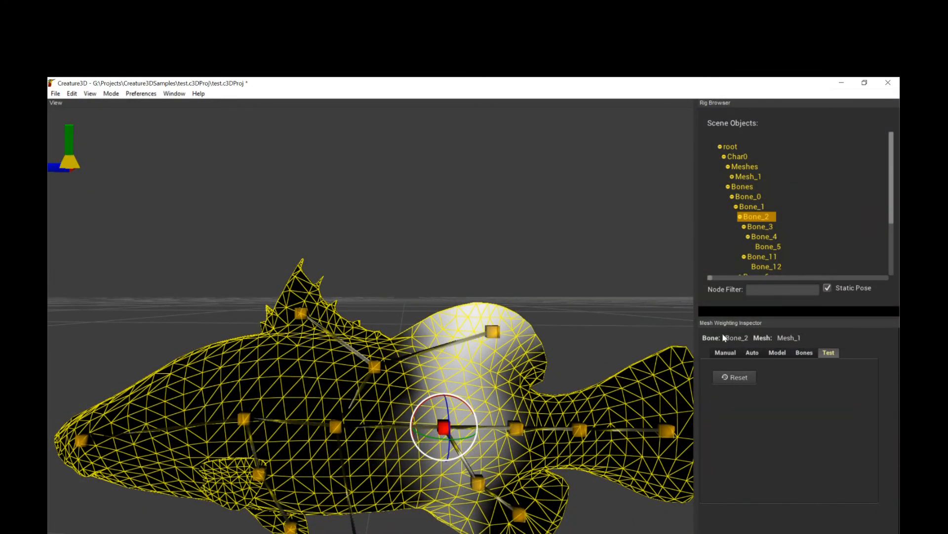
Paint additional manual Bone_2 weight across the rear dorsal fin with a radius of 80.
{"action": "left_click", "coordinate": [724, 351]}
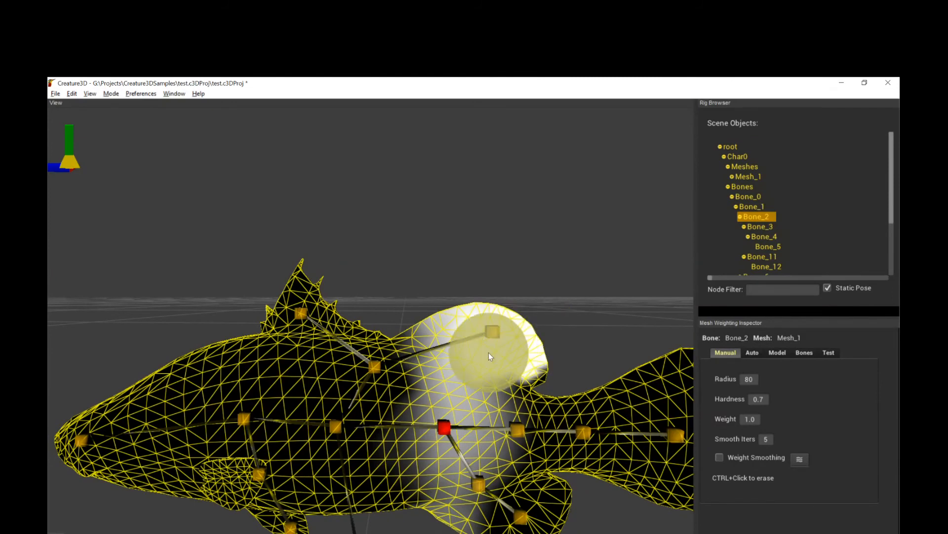
{"action": "middle_click_drag", "start_coordinate": [488, 352], "coordinate": [482, 360]}
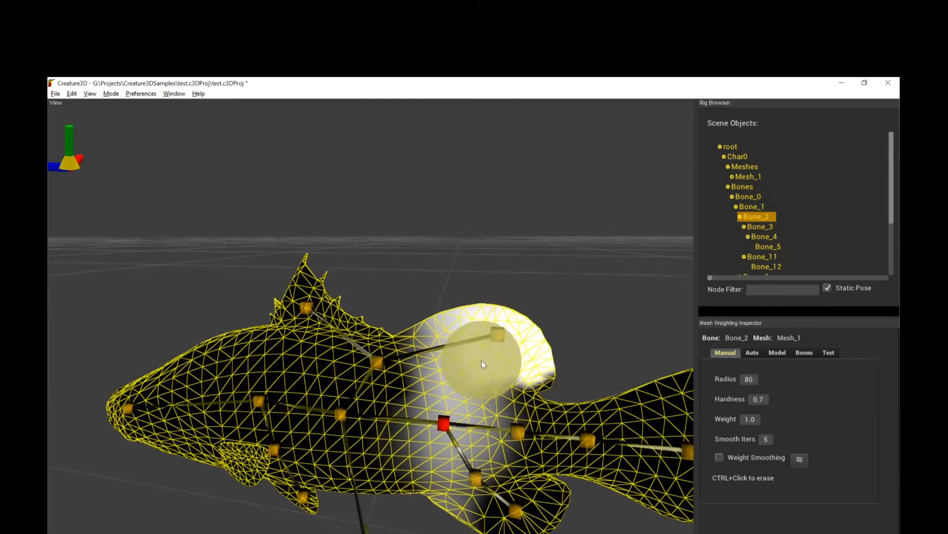
Test-rotate Bone_2 and Bone_3 to check the deformation around the rear dorsal fin and tail base.
{"action": "left_click", "coordinate": [827, 353]}
{"action": "left_click_drag", "start_coordinate": [477, 420], "coordinate": [460, 437]}
{"action": "left_click", "coordinate": [529, 434]}
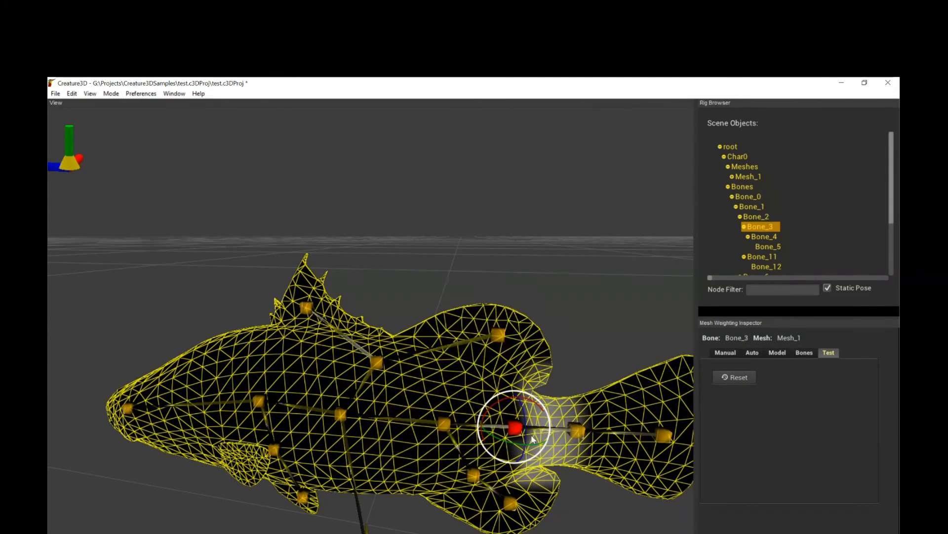
{"action": "left_click_drag", "start_coordinate": [516, 398], "coordinate": [521, 442]}
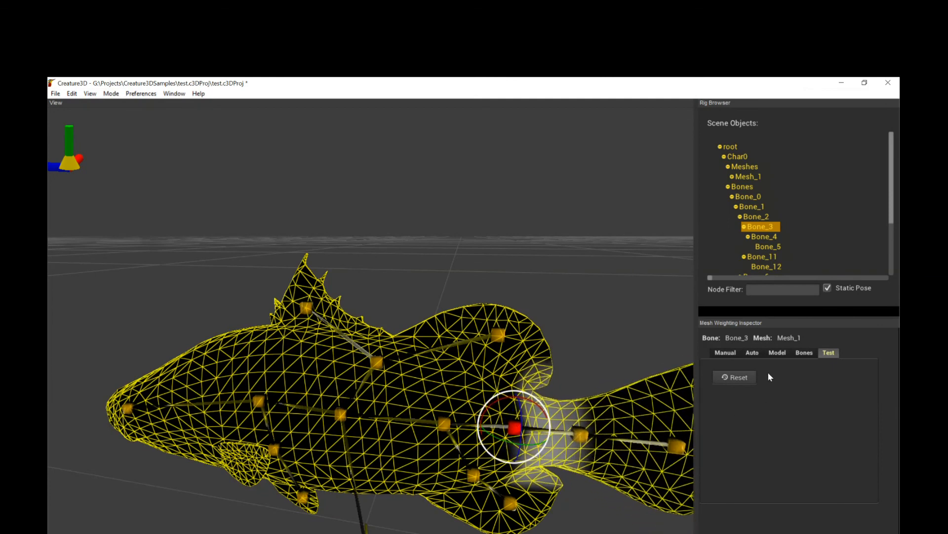
Smooth the weights of Bone_9 in the rear dorsal fin and Bone_12 in the anal fin, and select Bone_11.
{"action": "left_click", "coordinate": [732, 352]}
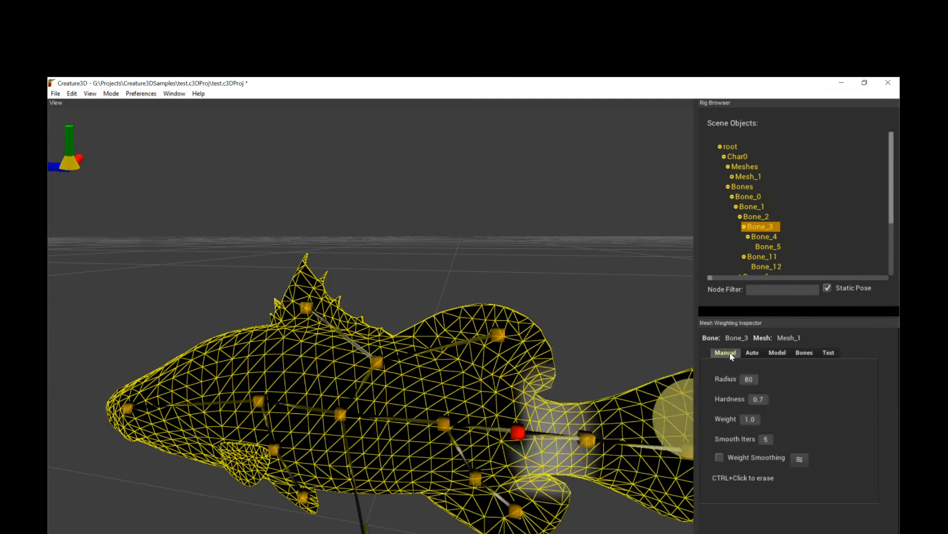
{"action": "left_click", "coordinate": [498, 334]}
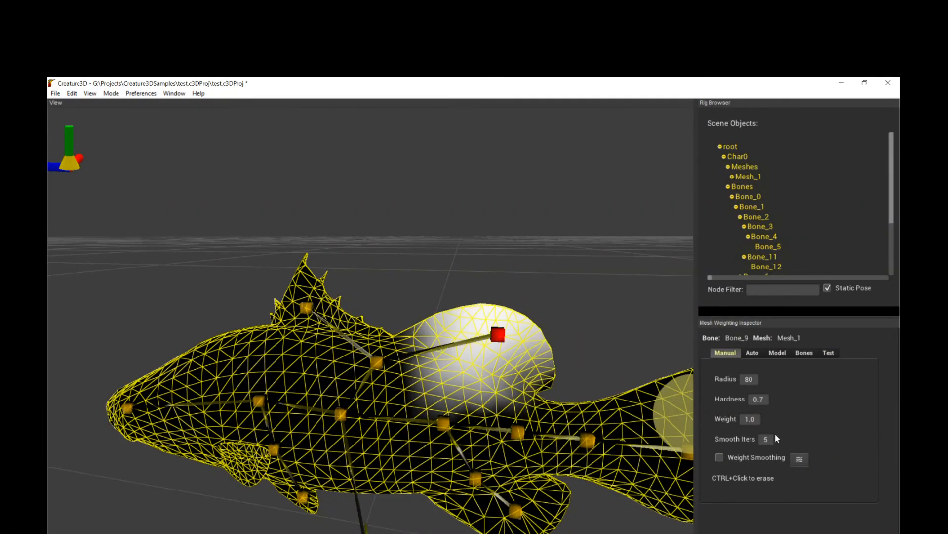
{"action": "left_click", "coordinate": [516, 507]}
{"action": "scroll", "coordinate": [594, 475], "scroll_direction": "down", "scroll_amount": 8}
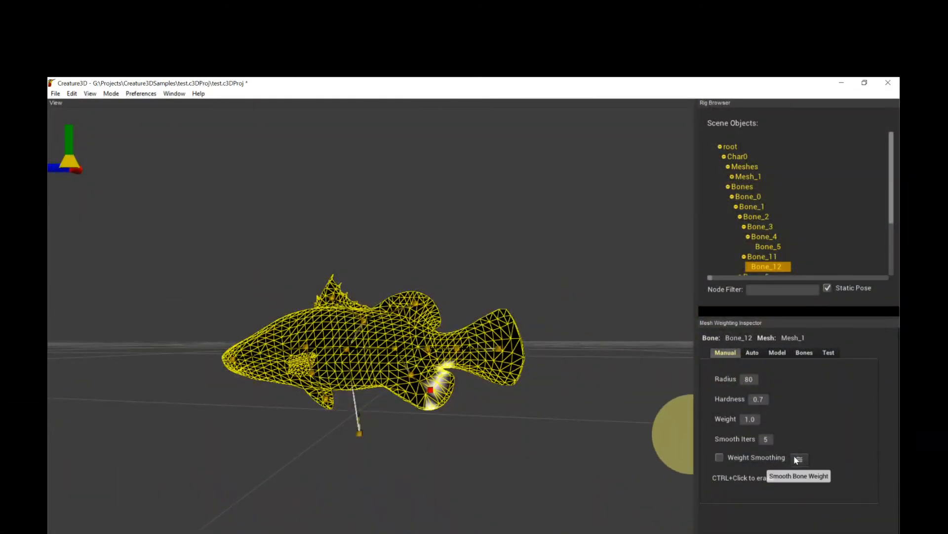
{"action": "scroll", "coordinate": [567, 436], "scroll_direction": "up", "scroll_amount": 5}
{"action": "scroll", "coordinate": [538, 426], "scroll_direction": "up", "scroll_amount": 1}
{"action": "left_click", "coordinate": [434, 399]}
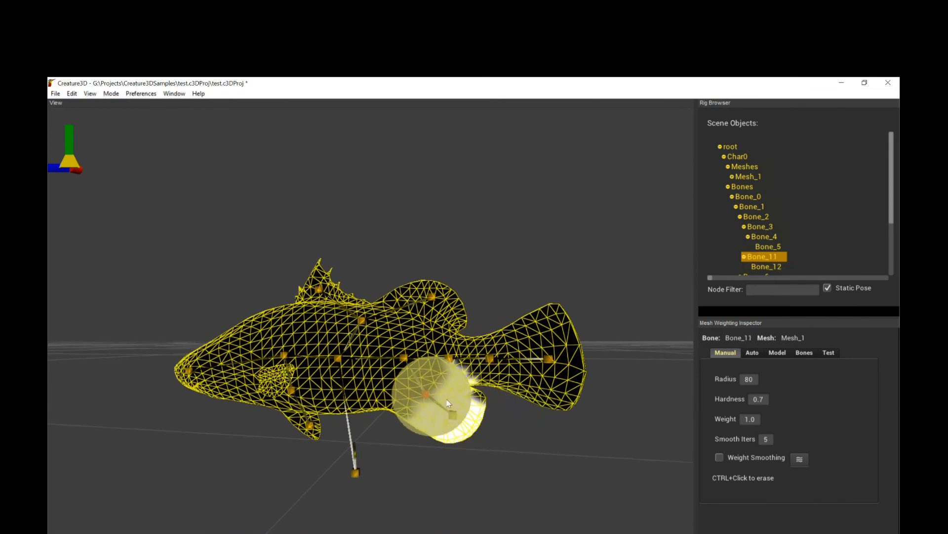
Test-rotate Bone_3 and Bone_2 to check the bending of the tail and rear body from several angles.
{"action": "left_click", "coordinate": [830, 352]}
{"action": "left_click", "coordinate": [451, 359]}
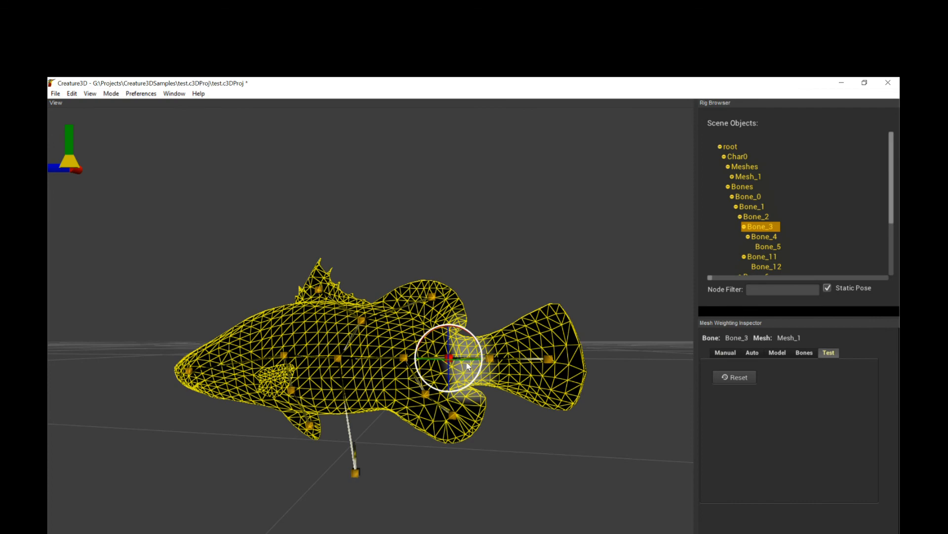
{"action": "mouse_move", "coordinate": [469, 360]}
{"action": "left_mouse_down"}
{"action": "mouse_move", "coordinate": [481, 368]}
{"action": "mouse_move", "coordinate": [472, 371]}
{"action": "mouse_move", "coordinate": [473, 359]}
{"action": "left_mouse_up"}
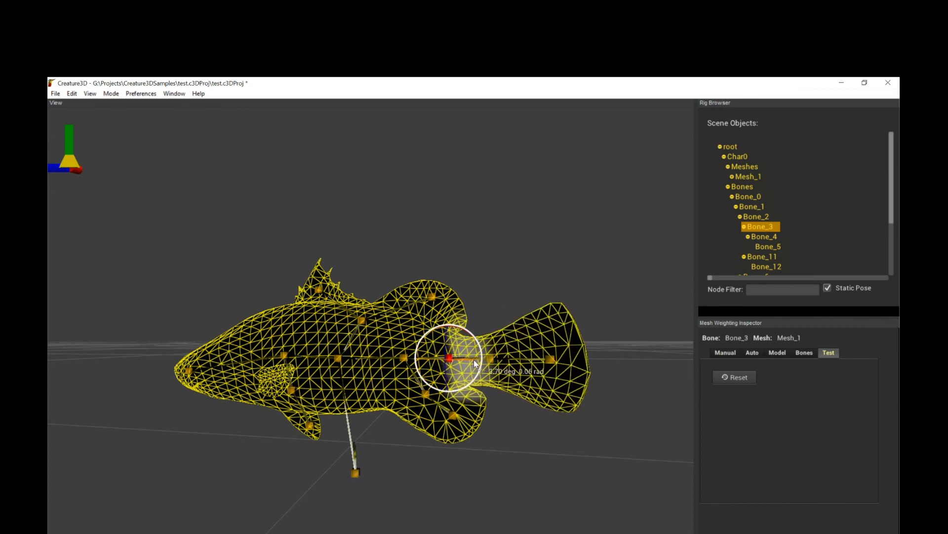
{"action": "left_click", "coordinate": [404, 358]}
{"action": "left_click_drag", "start_coordinate": [414, 364], "coordinate": [475, 357]}
{"action": "left_click_drag", "start_coordinate": [467, 316], "coordinate": [477, 302], "text": "alt"}
{"action": "middle_click_drag", "start_coordinate": [359, 311], "coordinate": [377, 332], "text": "alt"}
{"action": "left_click_drag", "start_coordinate": [377, 332], "coordinate": [437, 343], "text": "alt"}
{"action": "scroll", "coordinate": [400, 338], "scroll_direction": "up", "scroll_amount": 5}
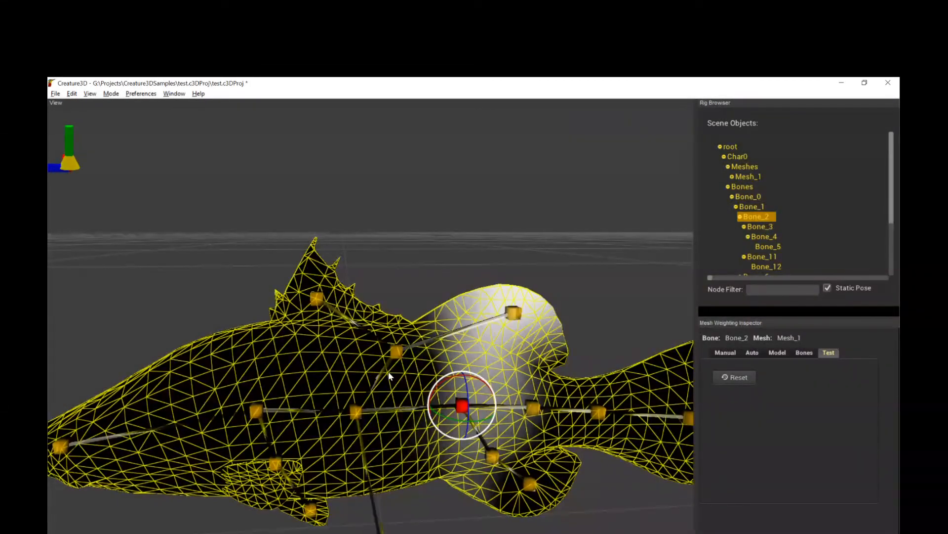
{"action": "left_click_drag", "start_coordinate": [396, 367], "coordinate": [429, 377], "text": "alt"}
{"action": "scroll", "coordinate": [429, 377], "scroll_direction": "down", "scroll_amount": 4}
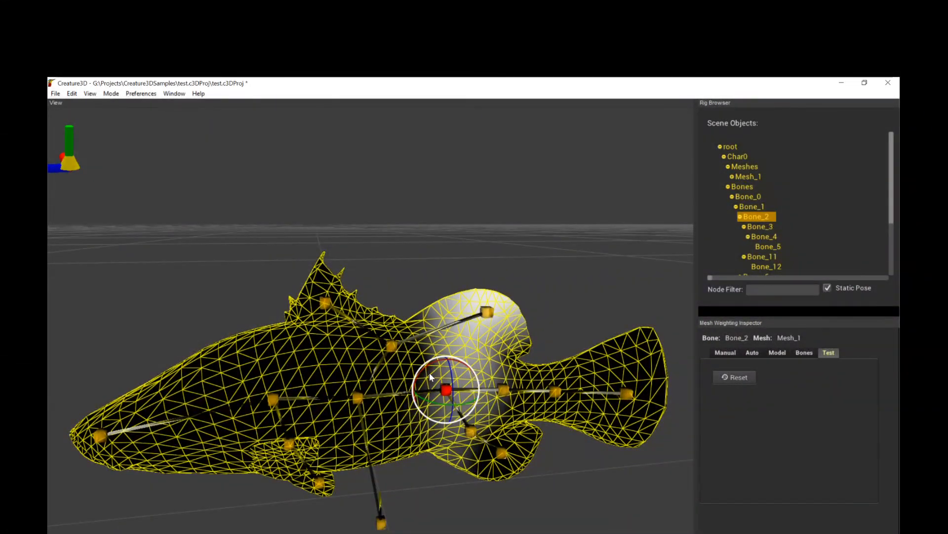